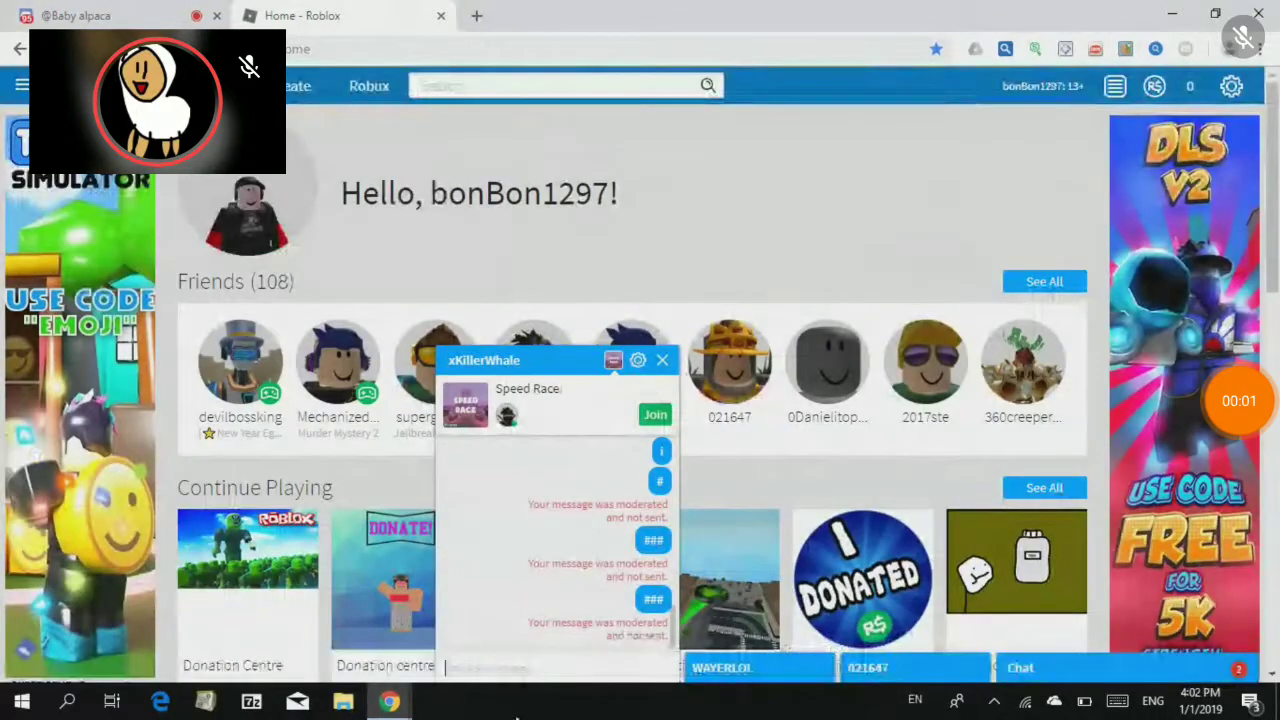
Reply 'lol' in the friend's chat, collapse it, and minimize Chrome to the desktop
text(lol)
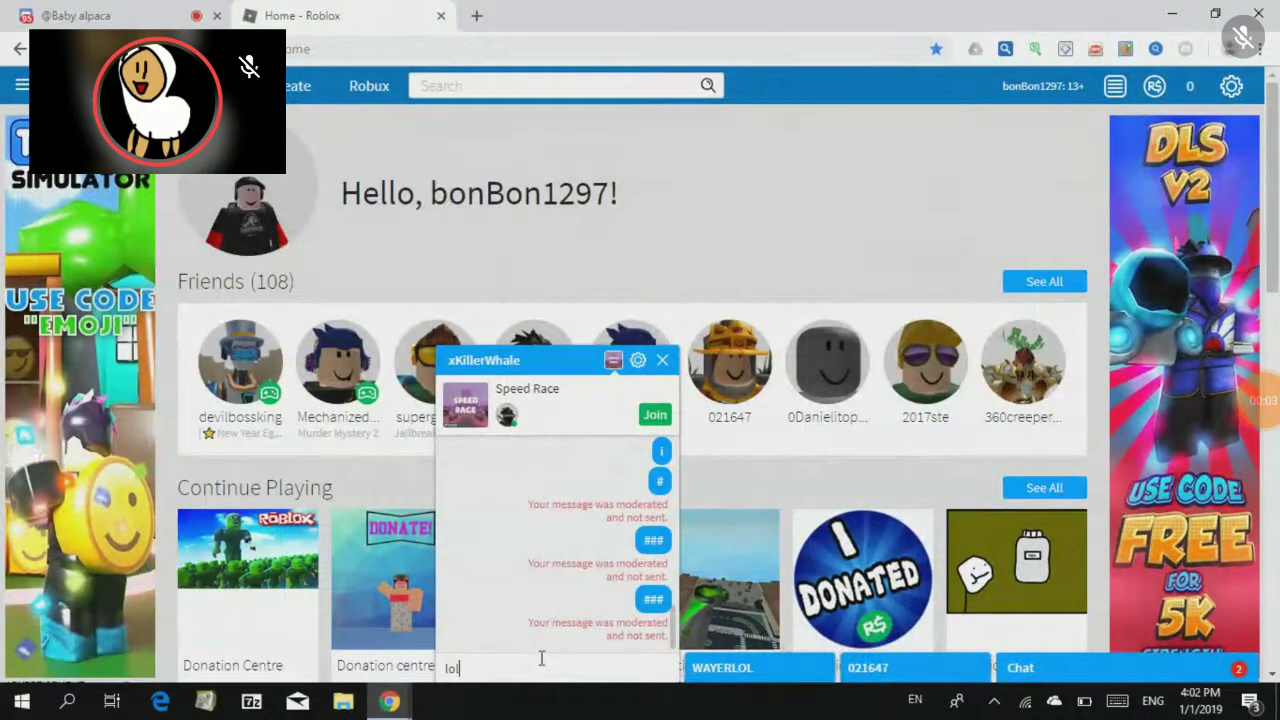
key(Return)
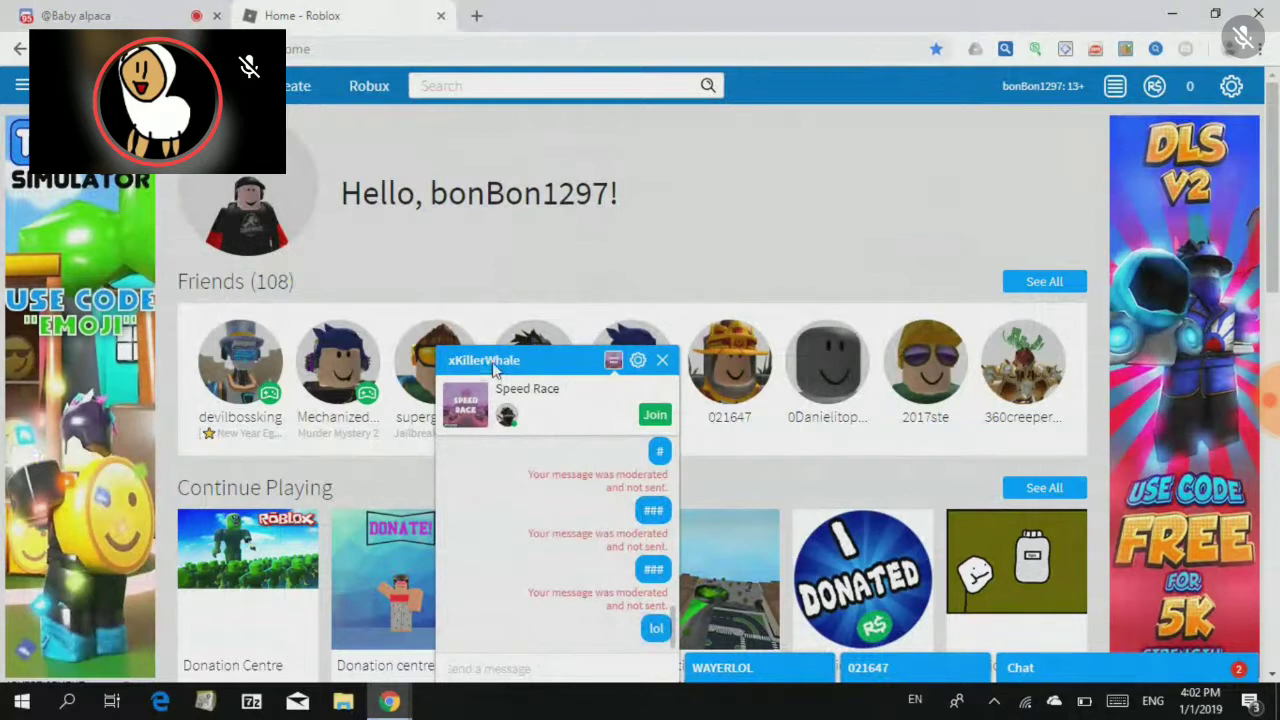
click(495, 360)
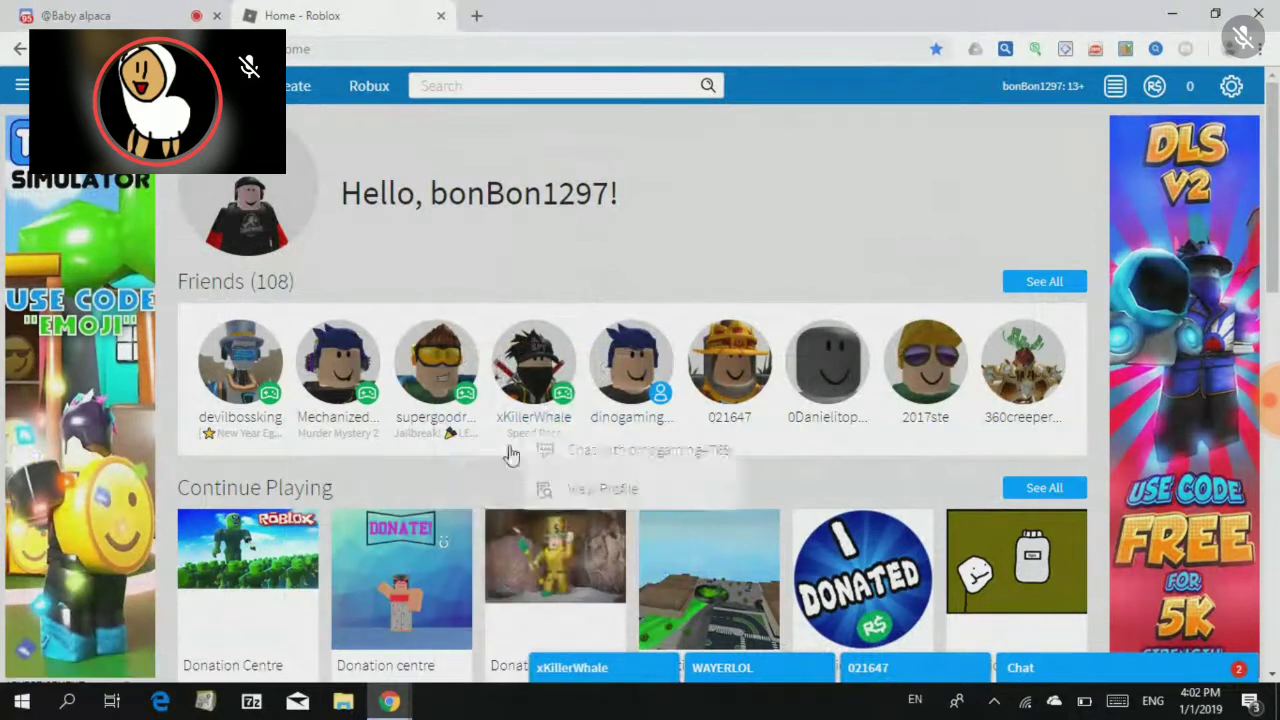
scroll(486, 543, down, 2)
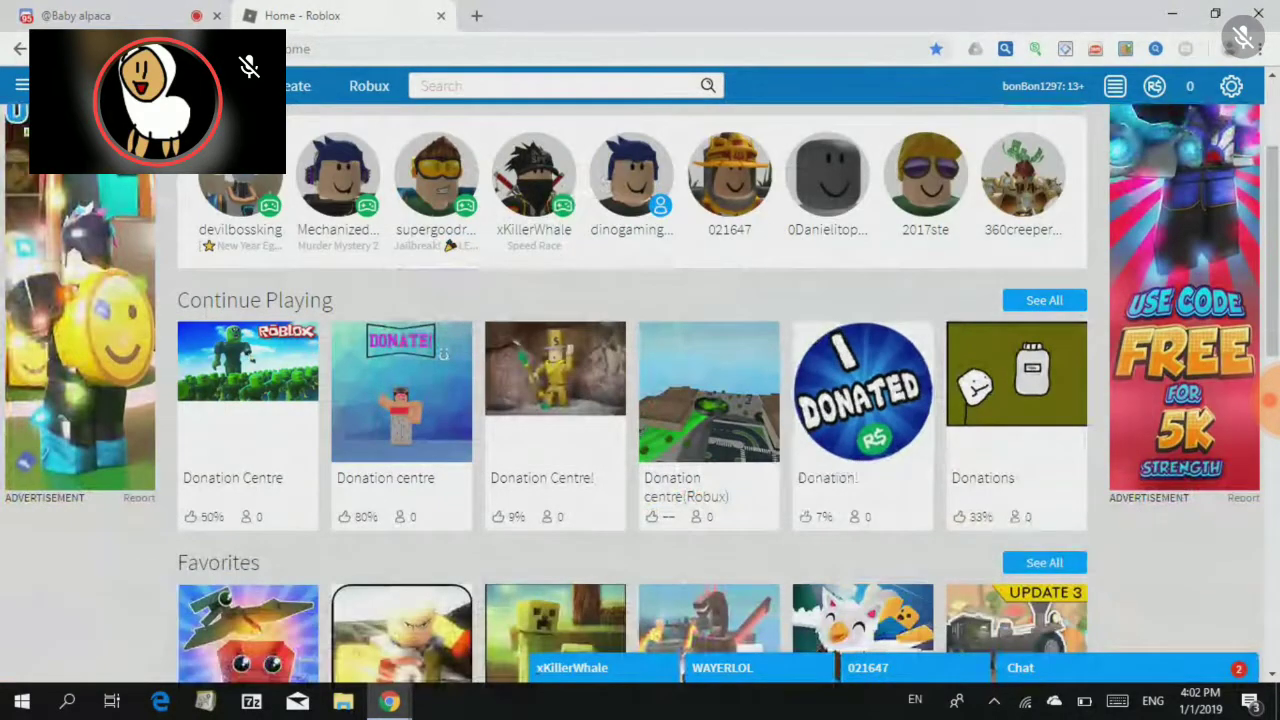
click(1170, 16)
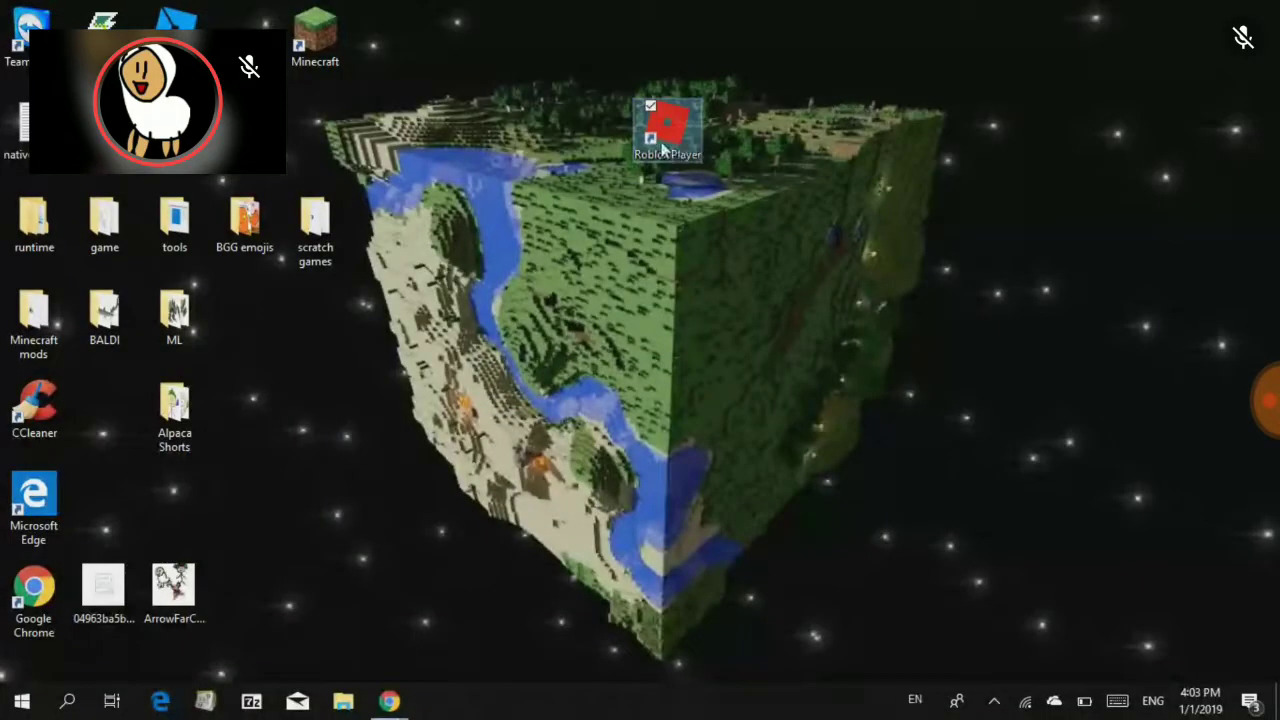
Move the Roblox Player shortcut and open its file location
drag(678, 152, 873, 222)
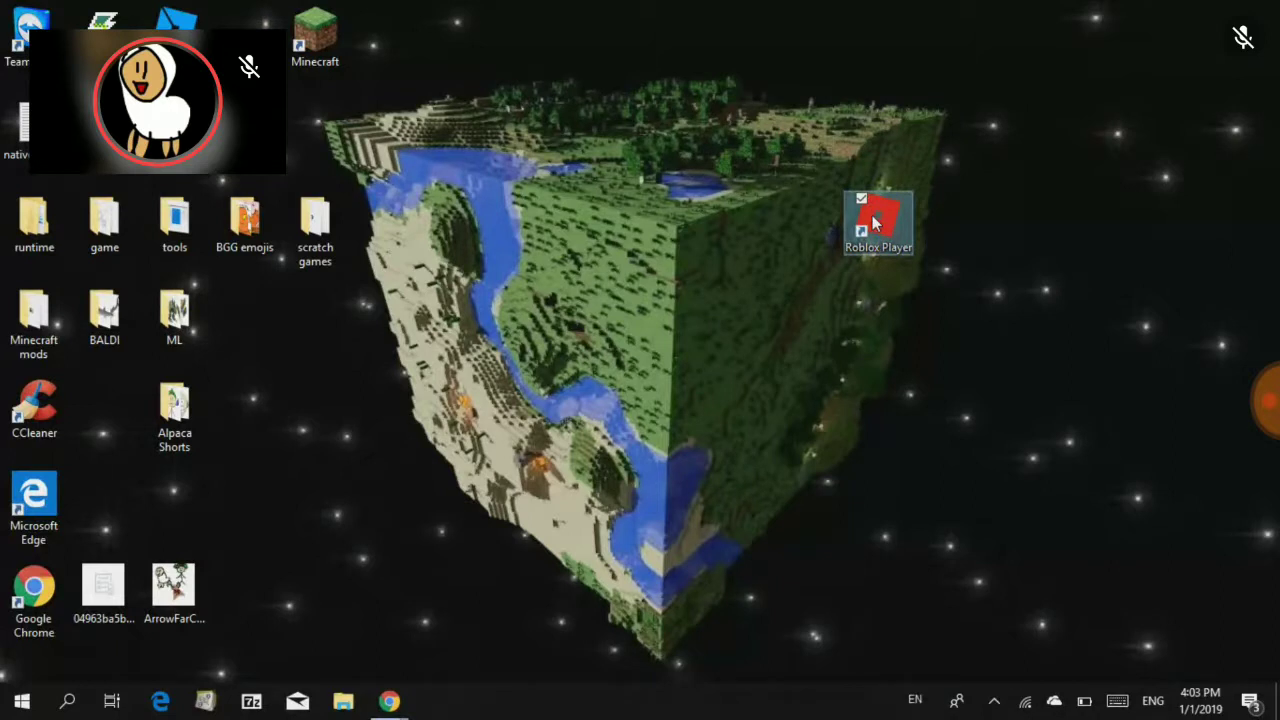
right_click(872, 215)
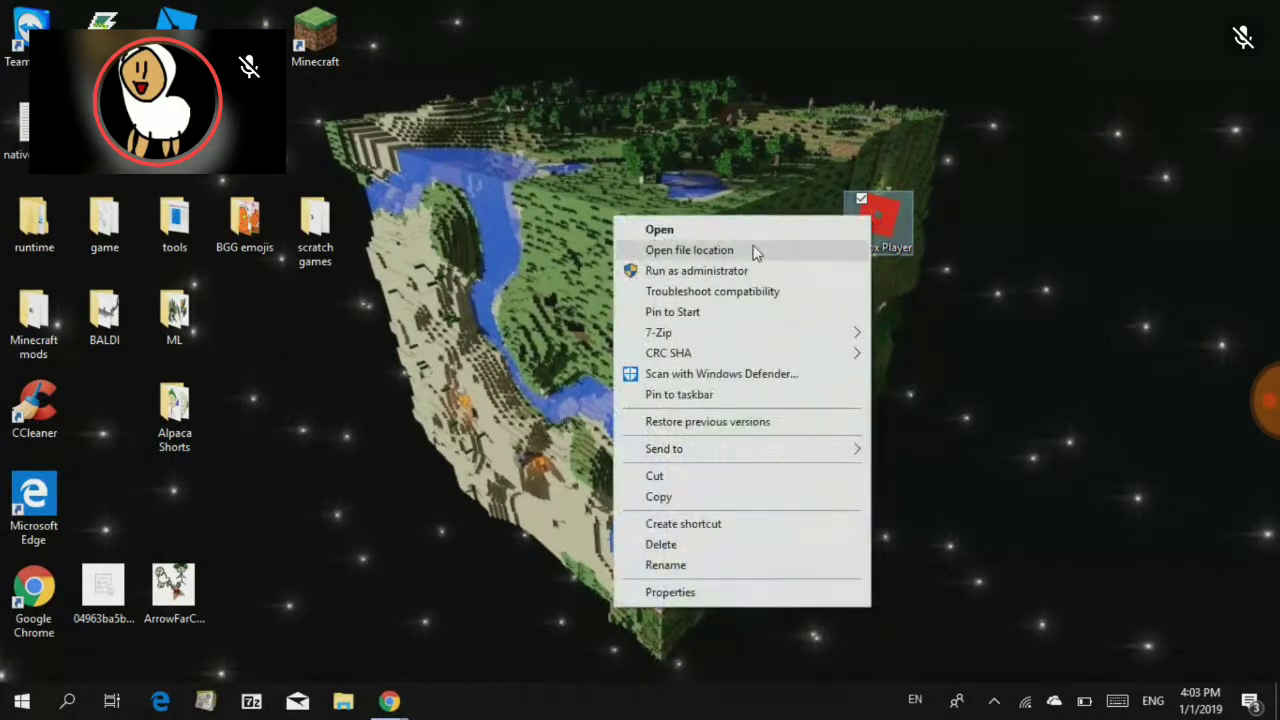
click(748, 251)
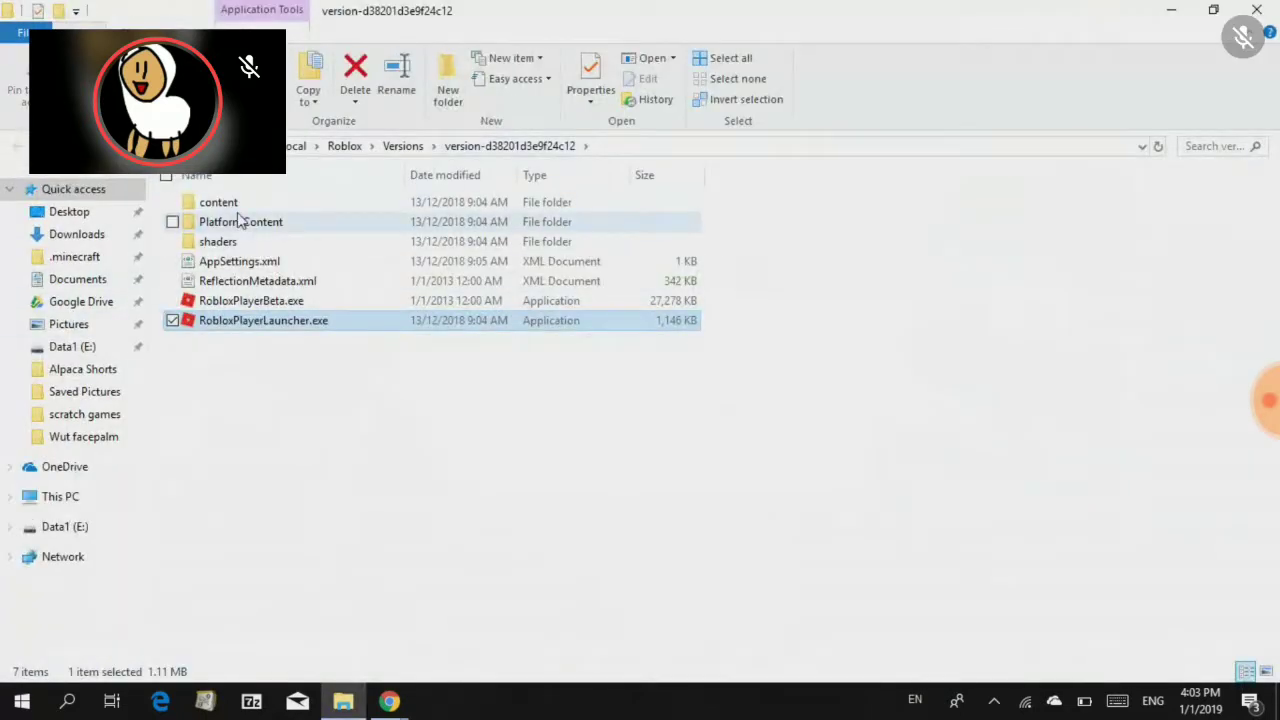
Browse into content\textures and select ArrowFarCursor.png
click(236, 206)
double_click(236, 206)
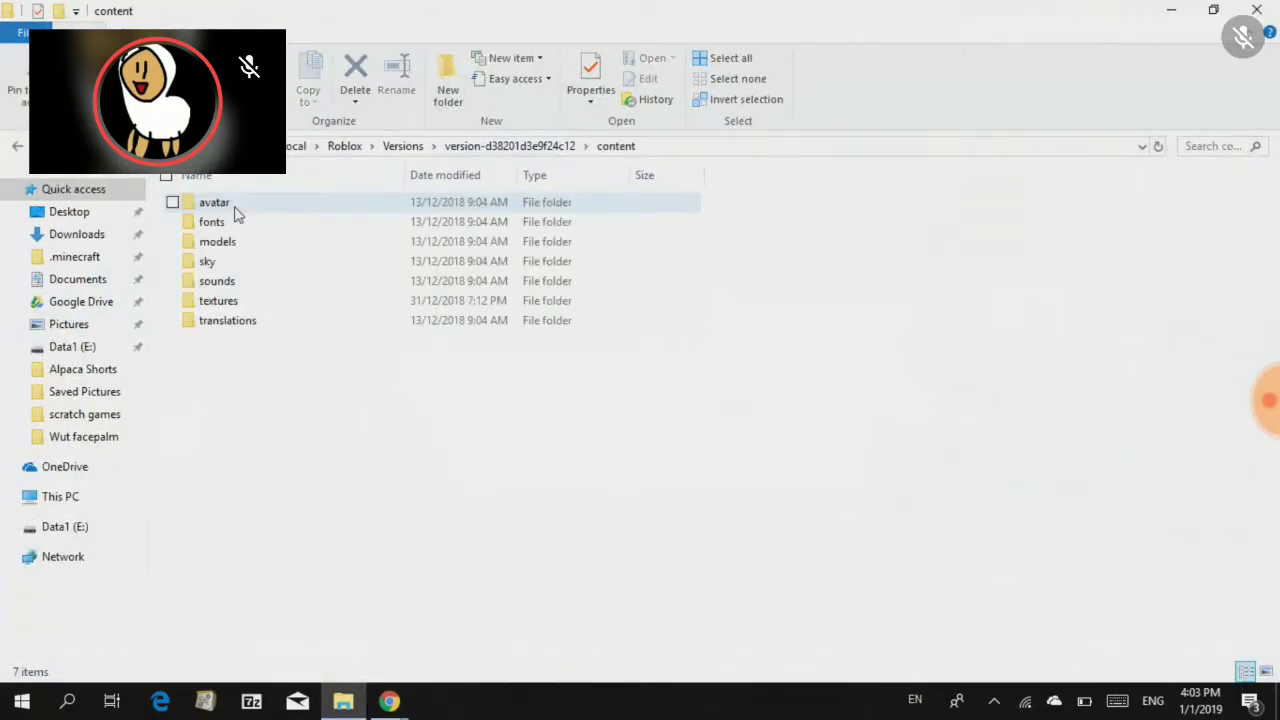
click(224, 308)
double_click(225, 310)
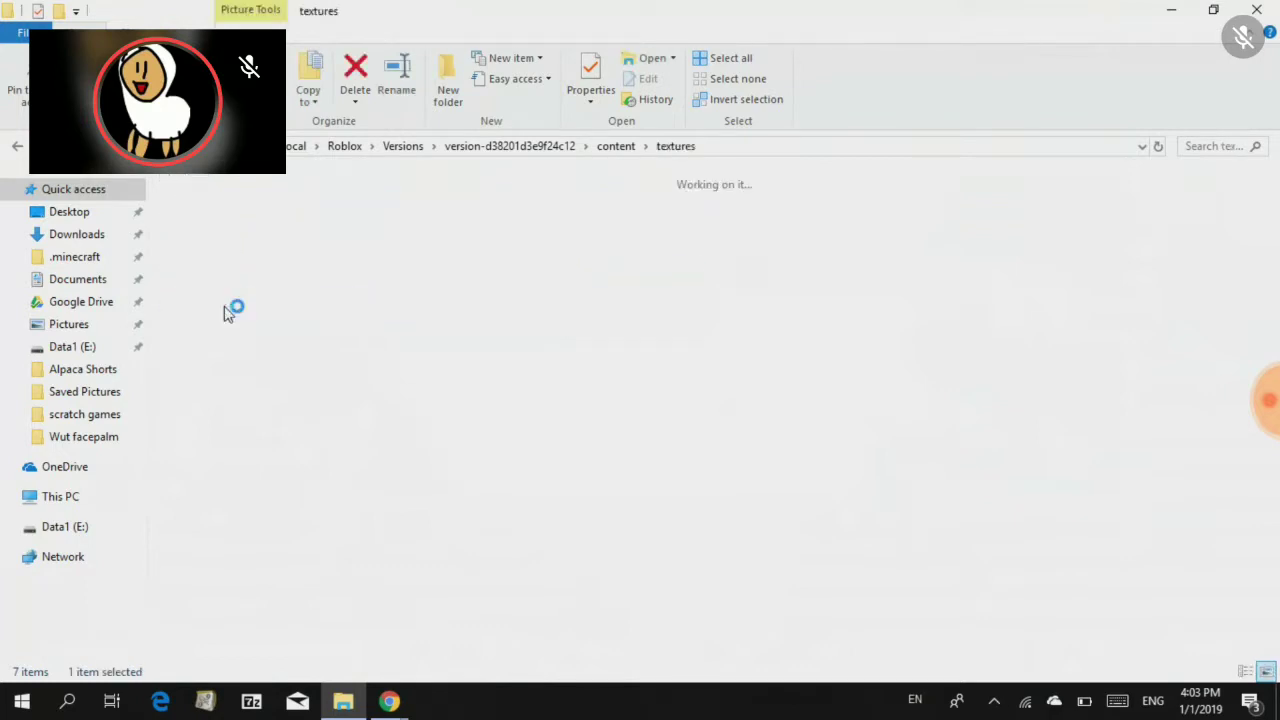
scroll(700, 360, down, 2)
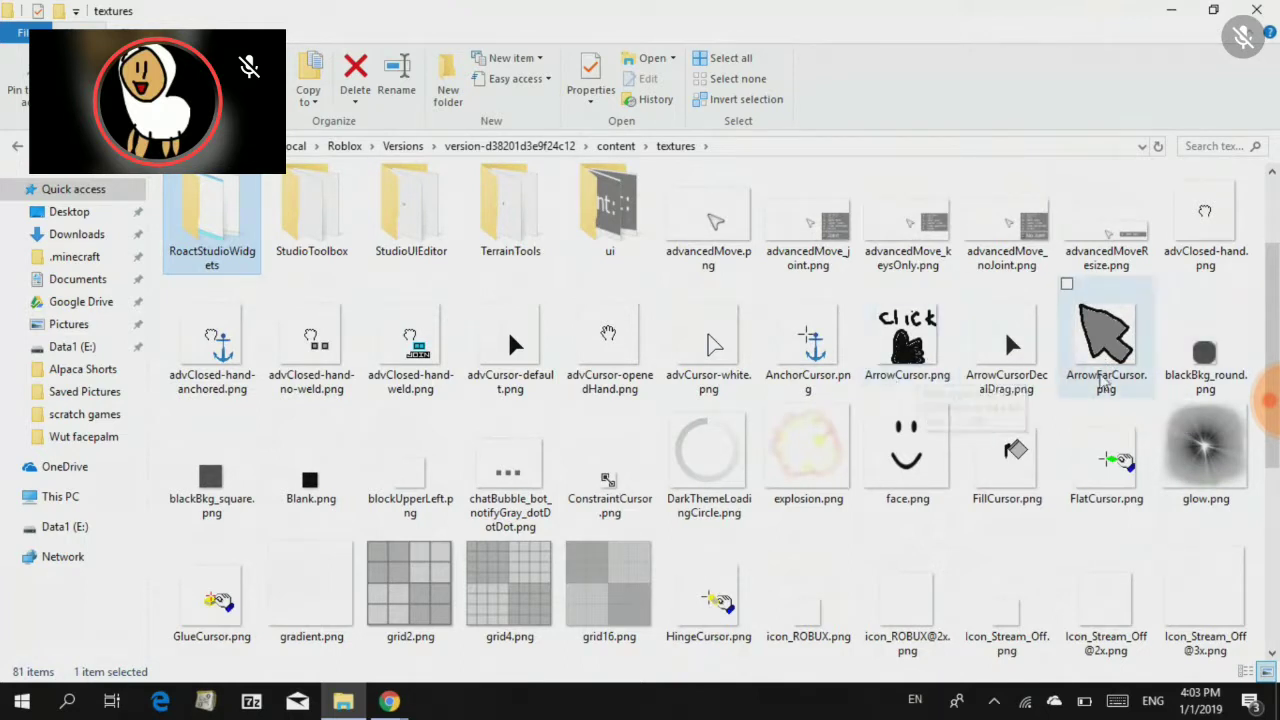
click(1075, 345)
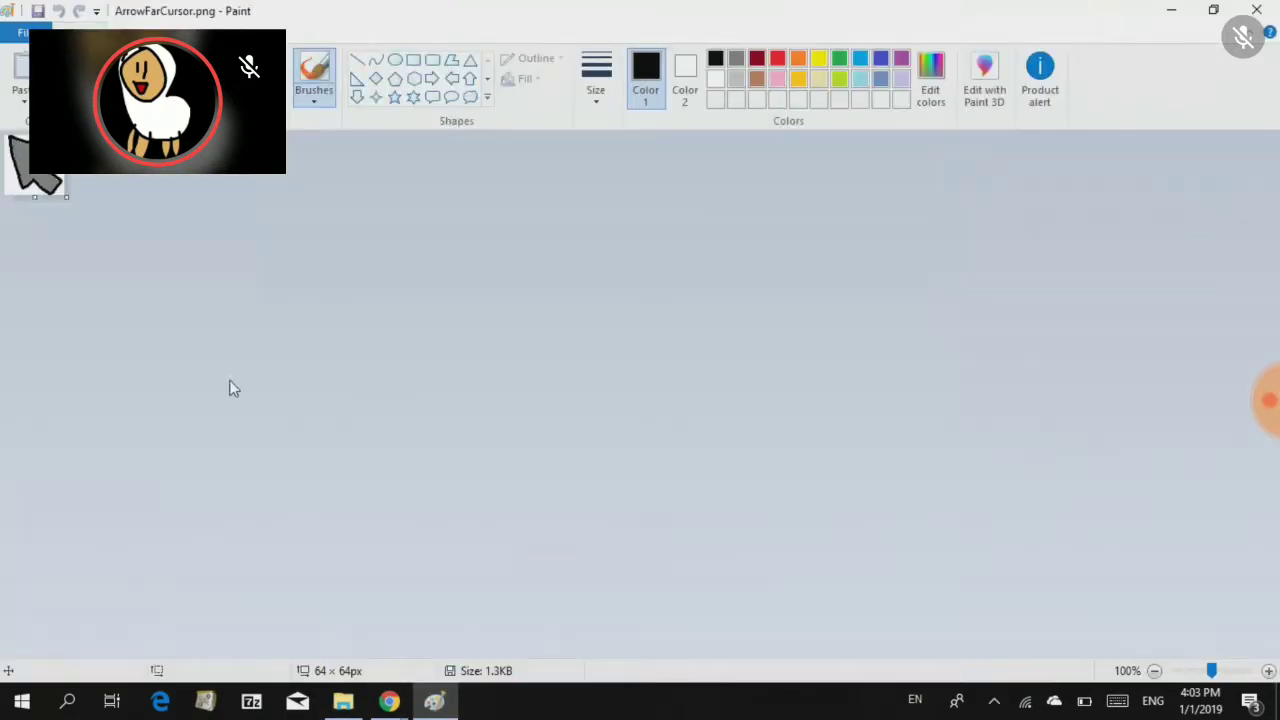
Zoom ArrowFarCursor.png in Paint to 800%, then close Paint
drag(1222, 671, 1246, 671)
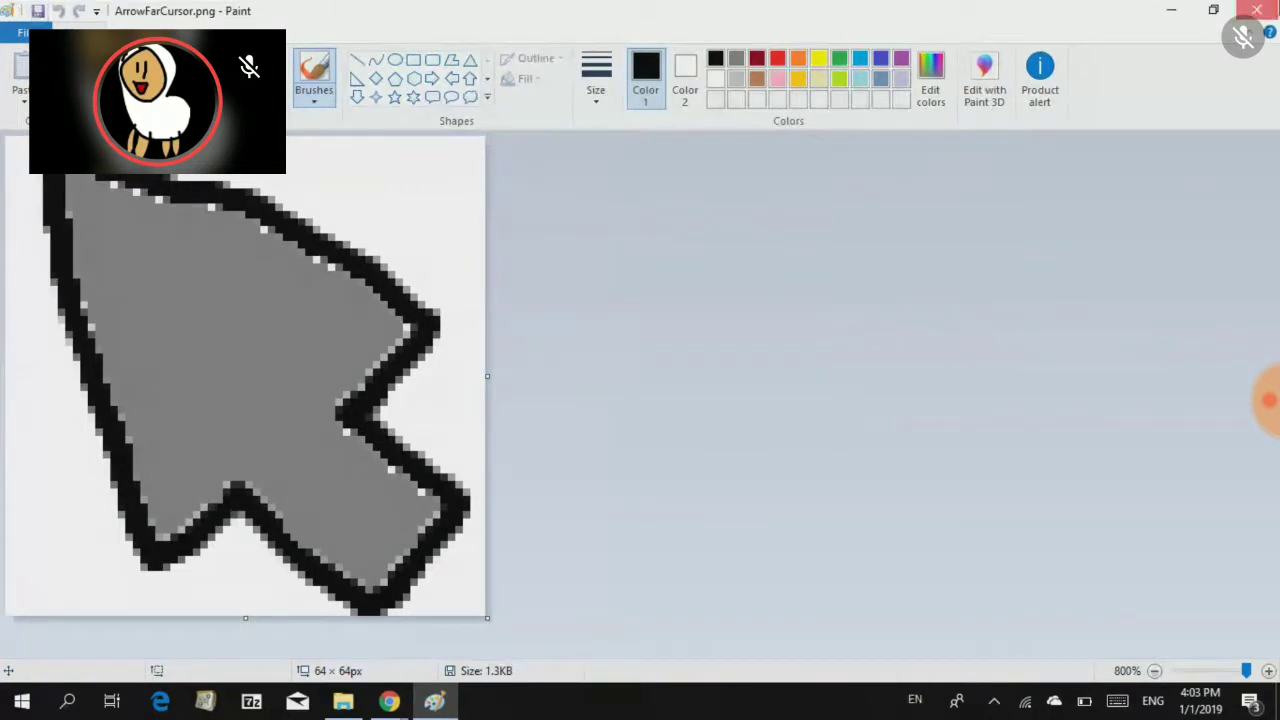
click(1257, 10)
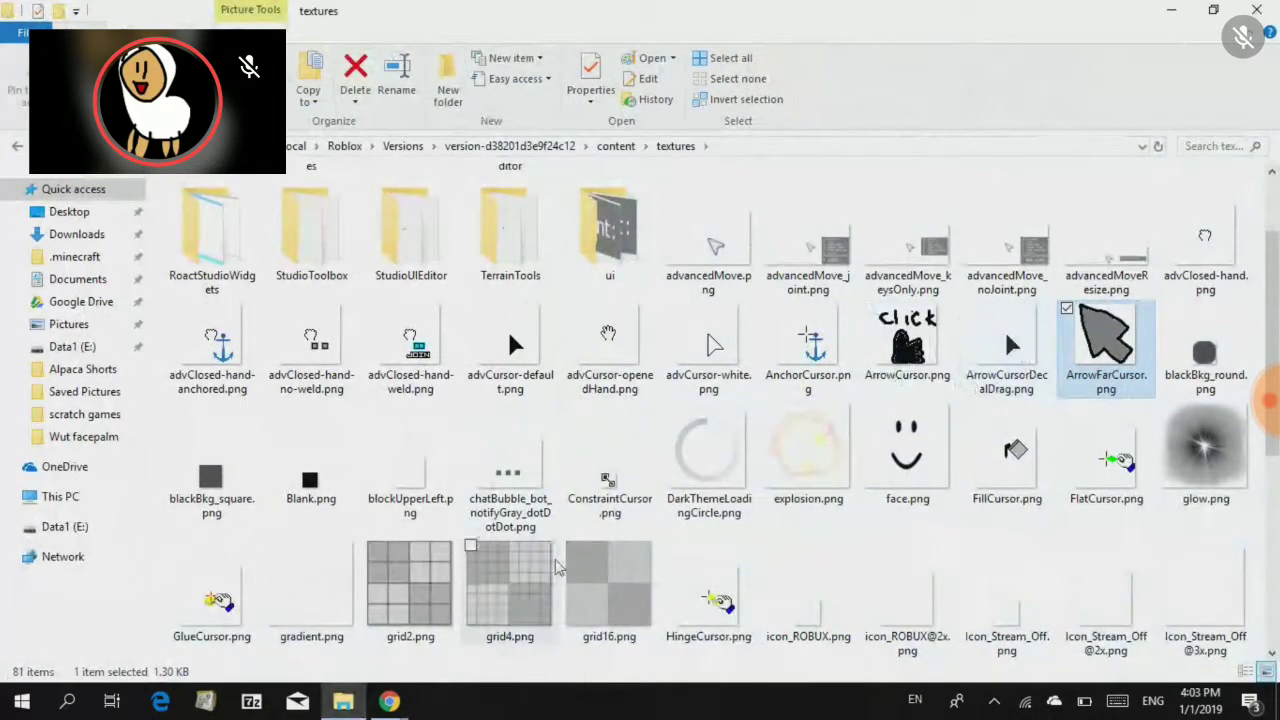
scroll(880, 395, down, 3)
scroll(879, 393, up, 5)
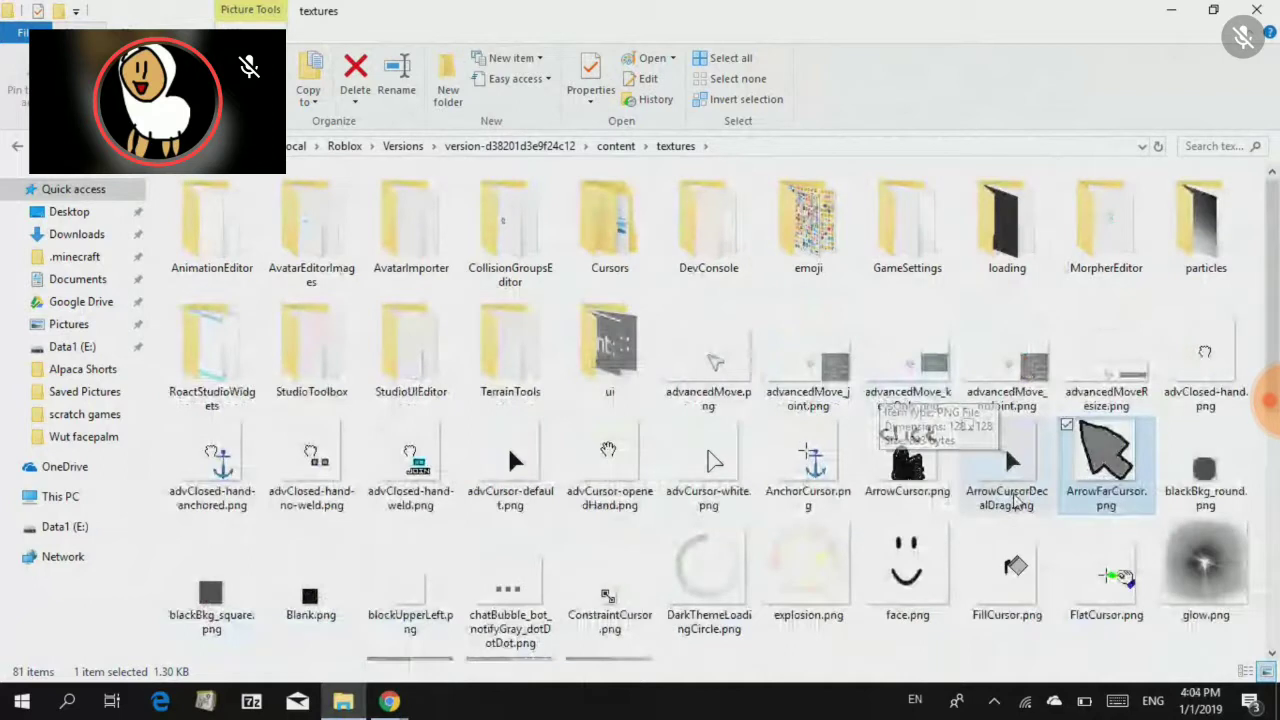
scroll(1218, 494, down, 2)
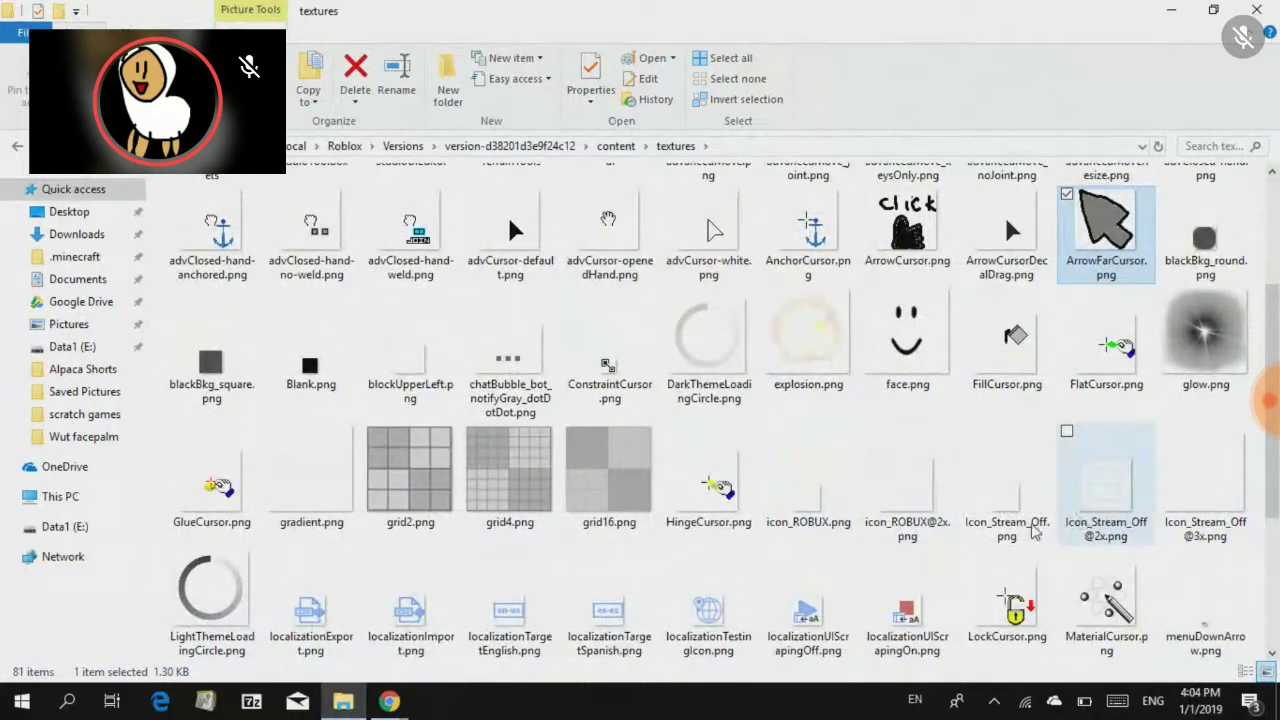
scroll(897, 490, up, 2)
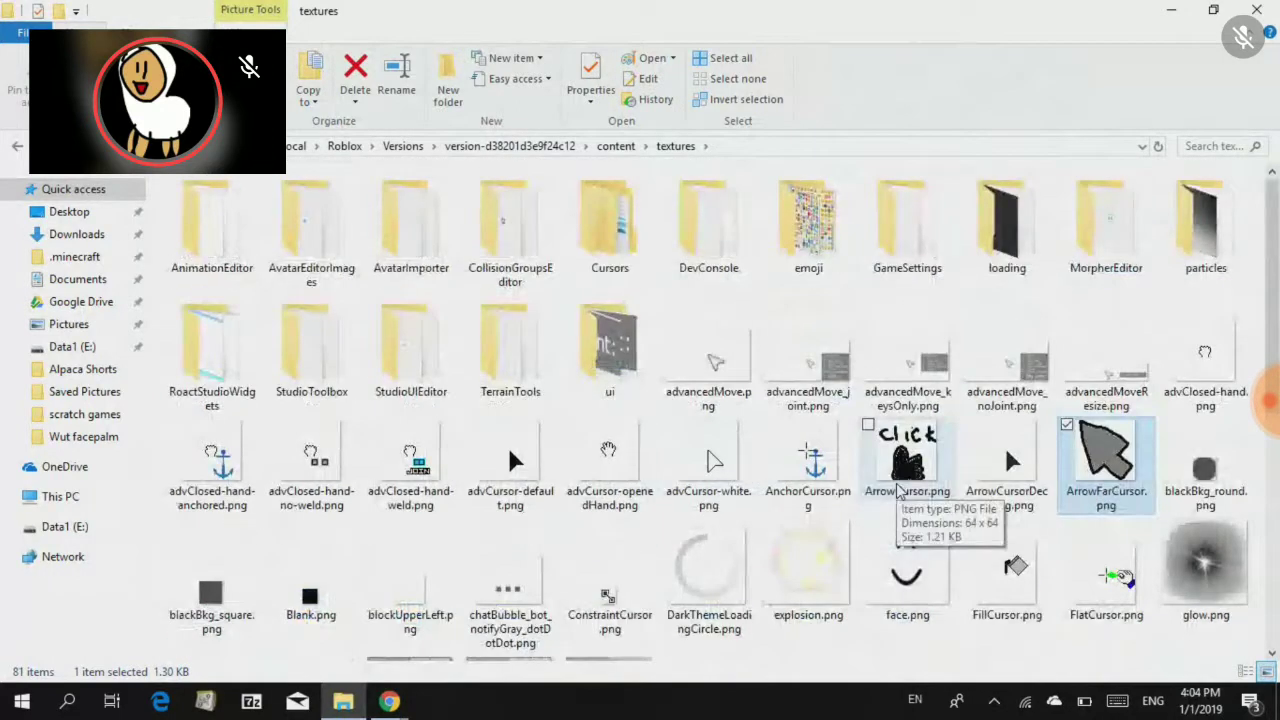
scroll(897, 490, down, 2)
click(900, 490)
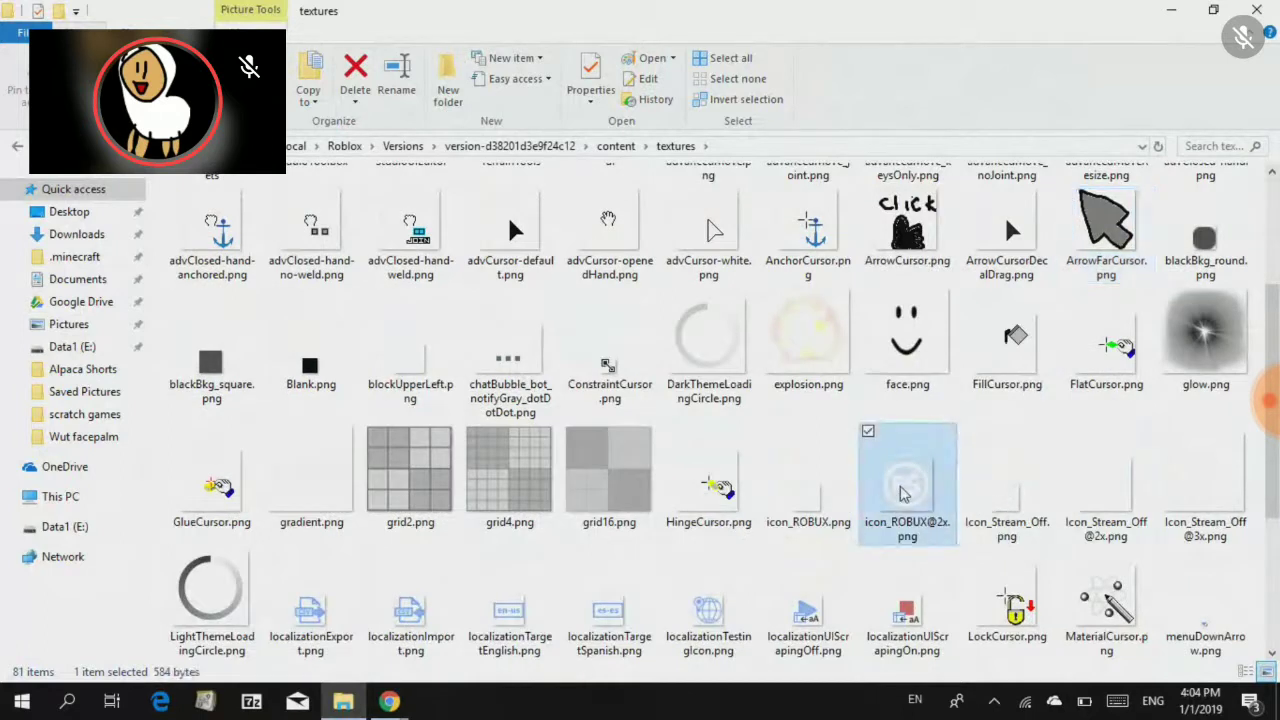
double_click(899, 489)
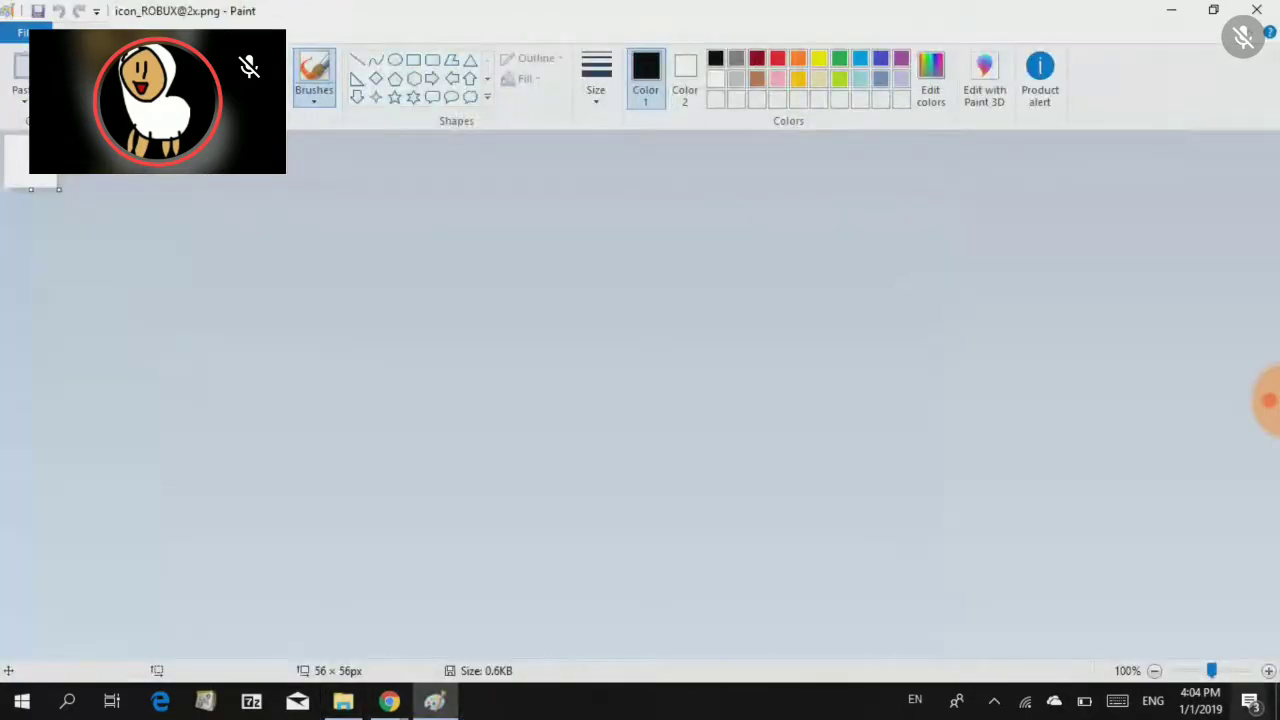
Zoom in, fill the canvas black, undo it, and close Paint via the save prompt
click(1268, 671)
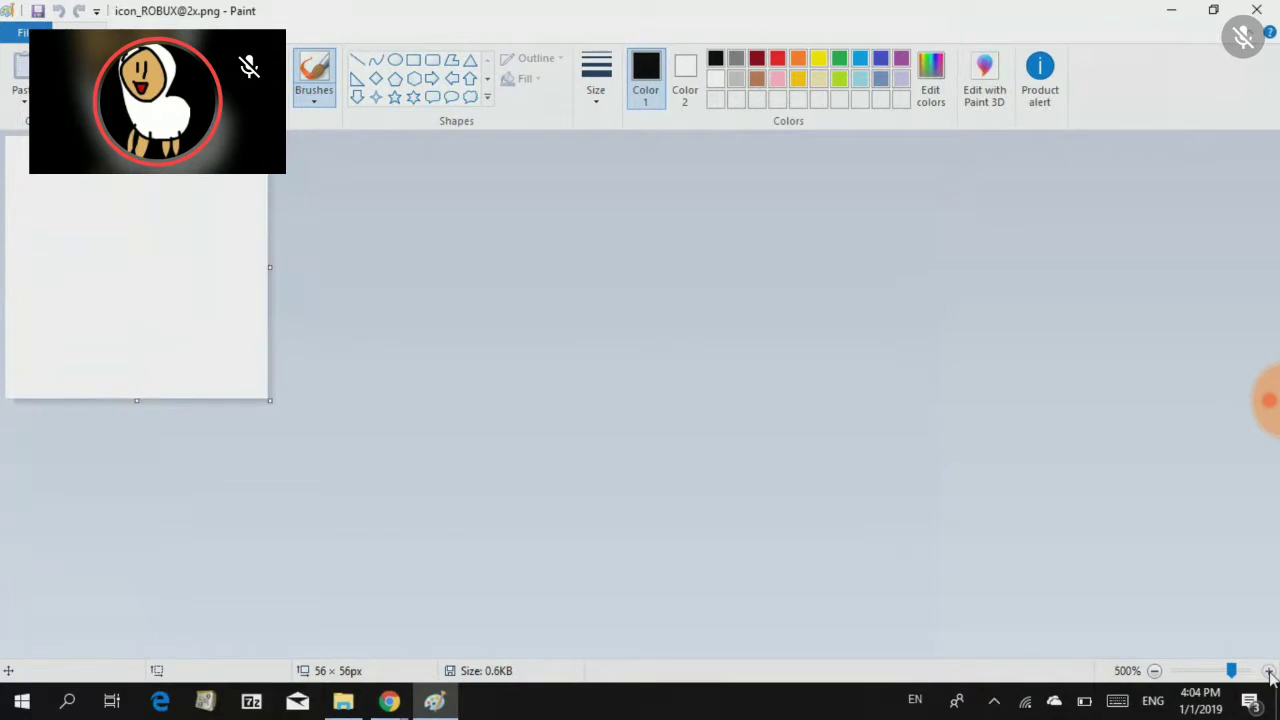
click(1268, 671)
click(1268, 671)
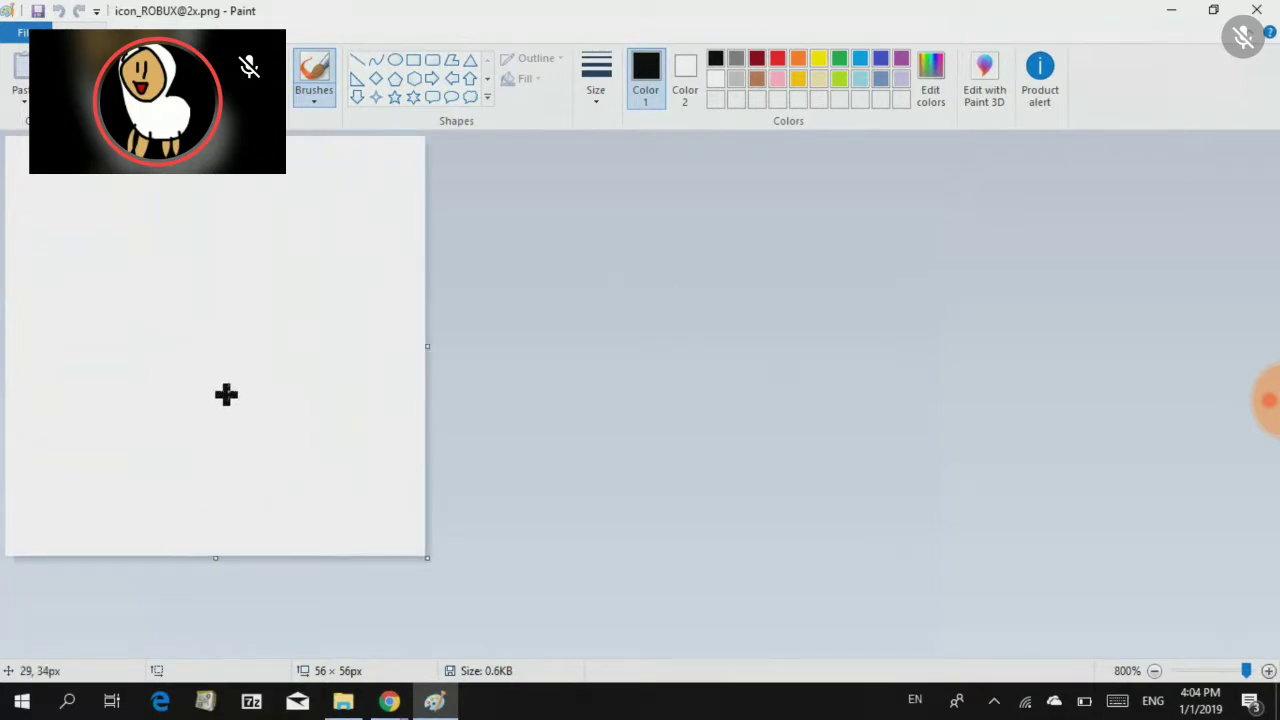
click(240, 62)
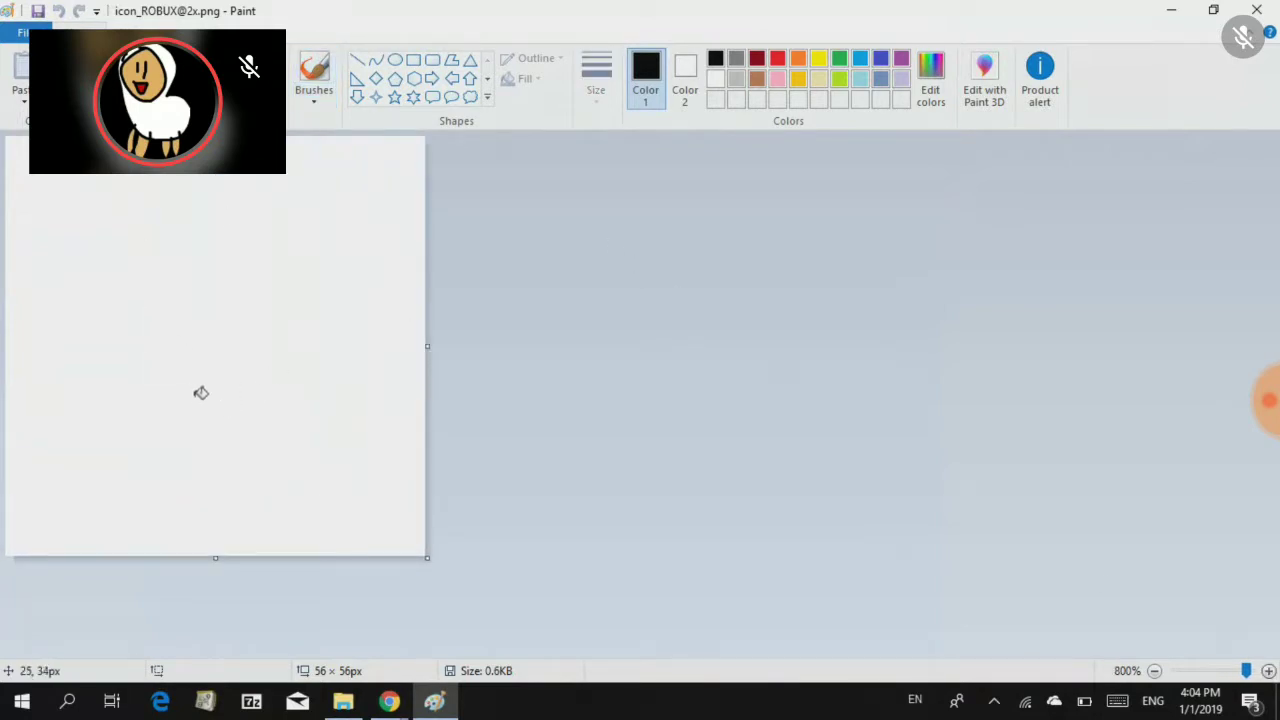
click(200, 391)
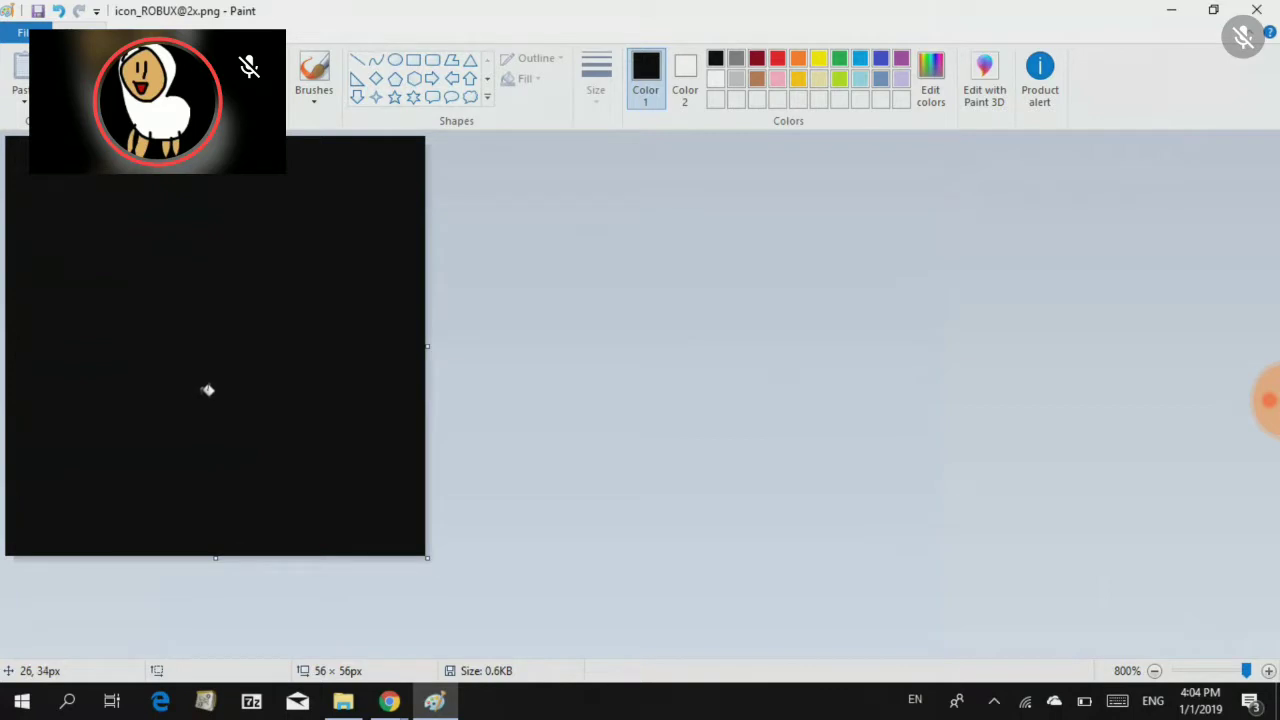
click(58, 11)
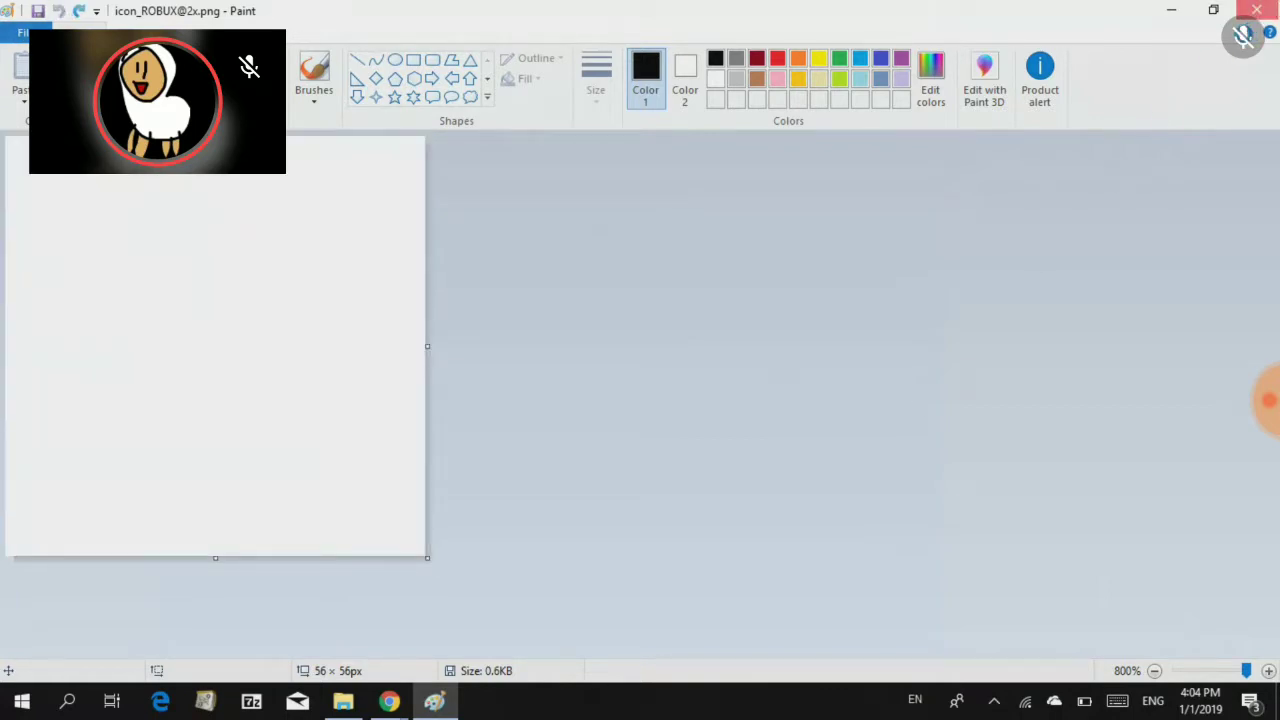
click(1256, 10)
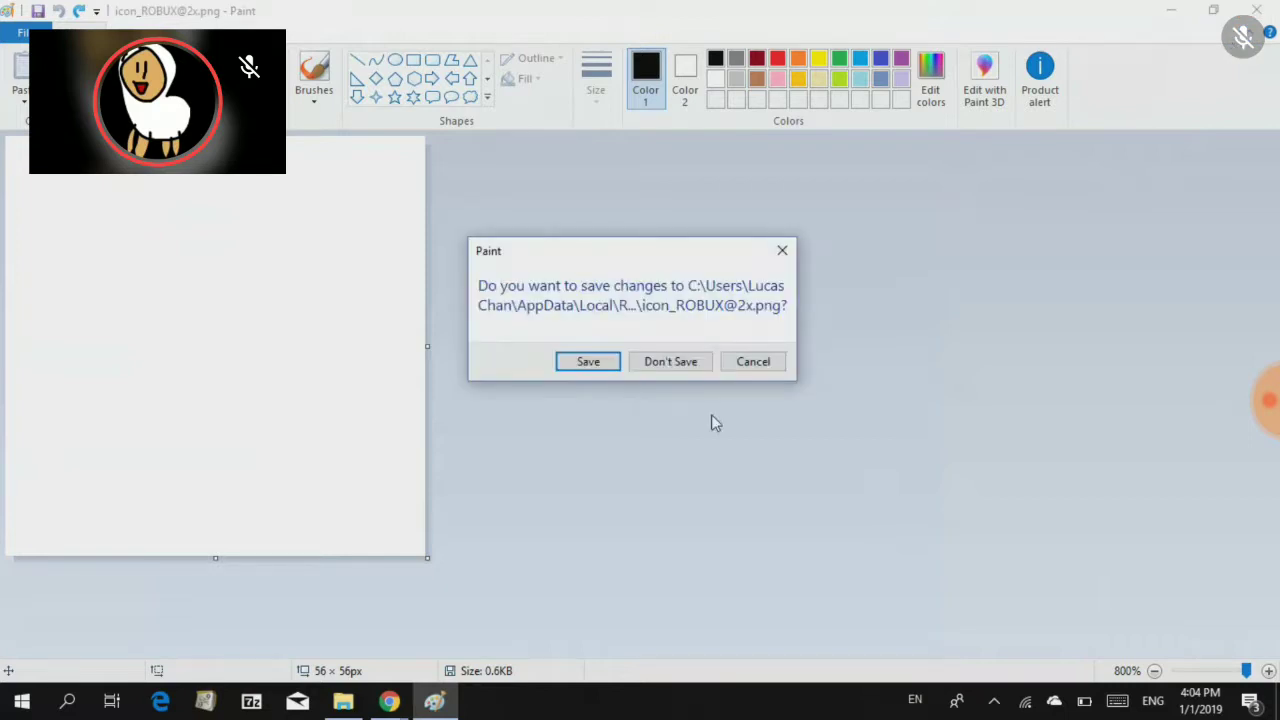
key(Return)
Minimize File Explorer, restore Chrome, and switch to the SURPRISE Texting Simulator tab
scroll(815, 522, down, 3)
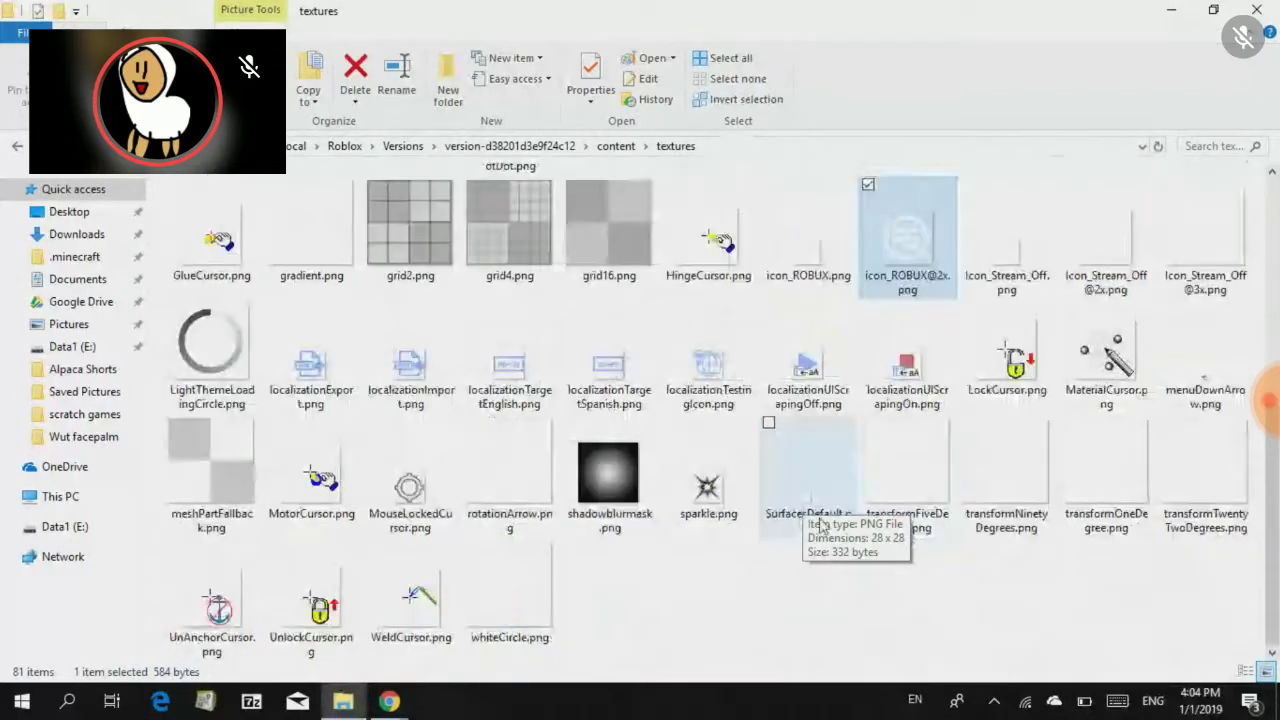
scroll(745, 541, up, 5)
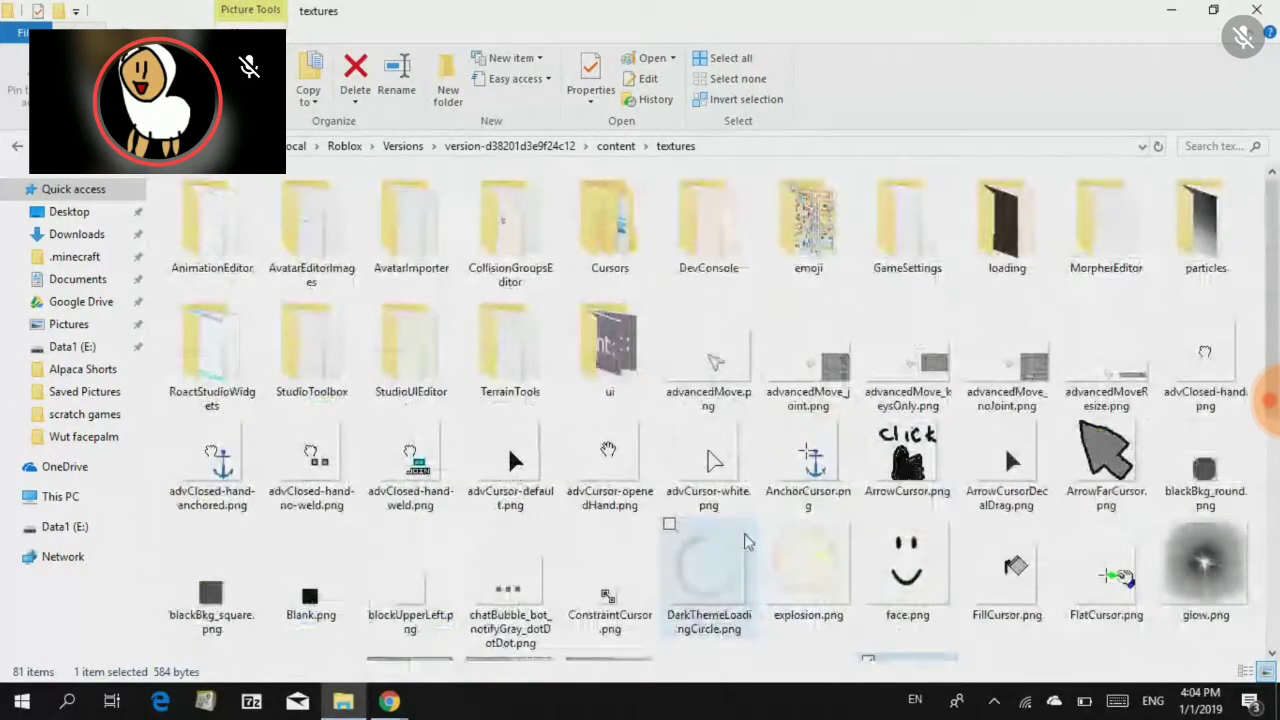
click(343, 700)
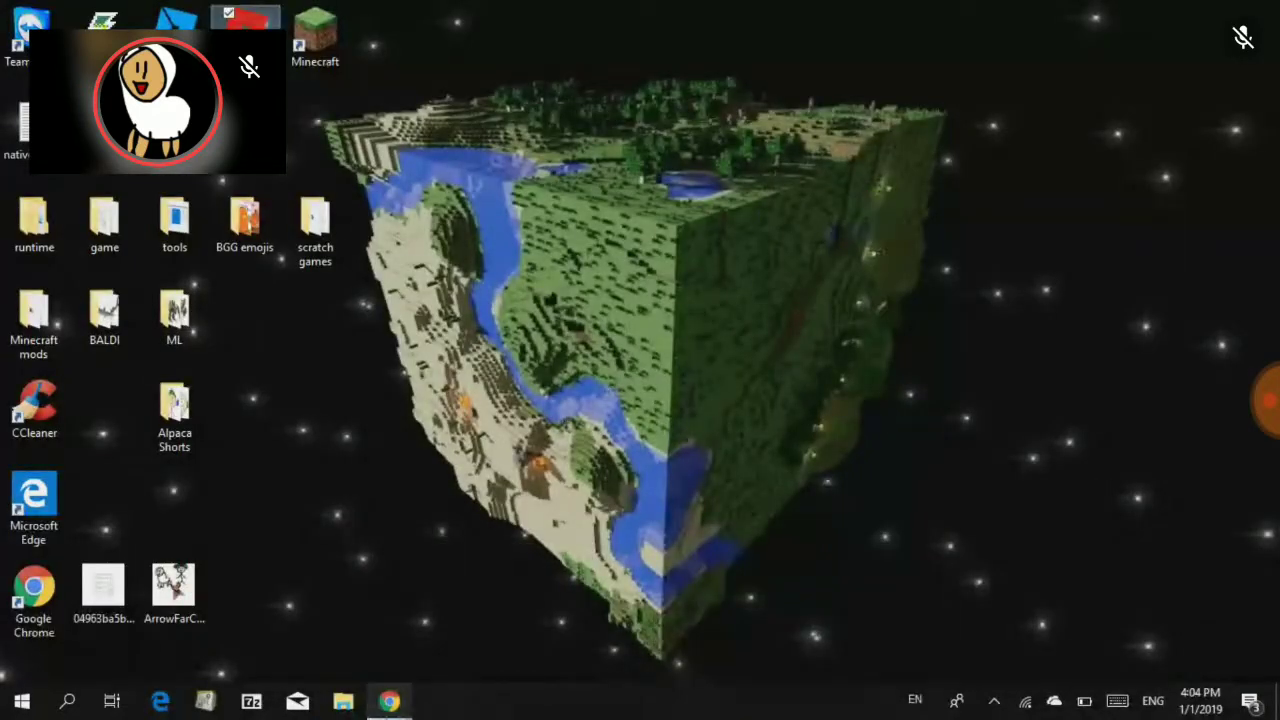
click(390, 700)
mouse_move(534, 268)
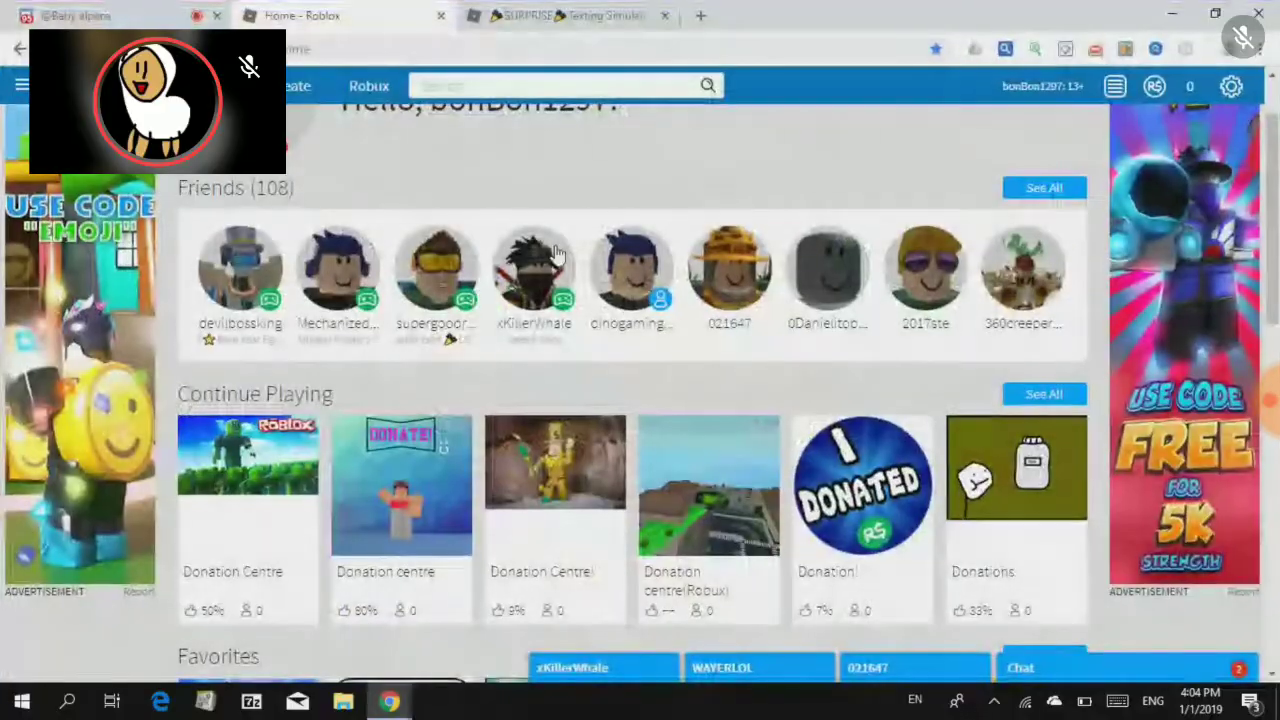
scroll(540, 390, down, 2)
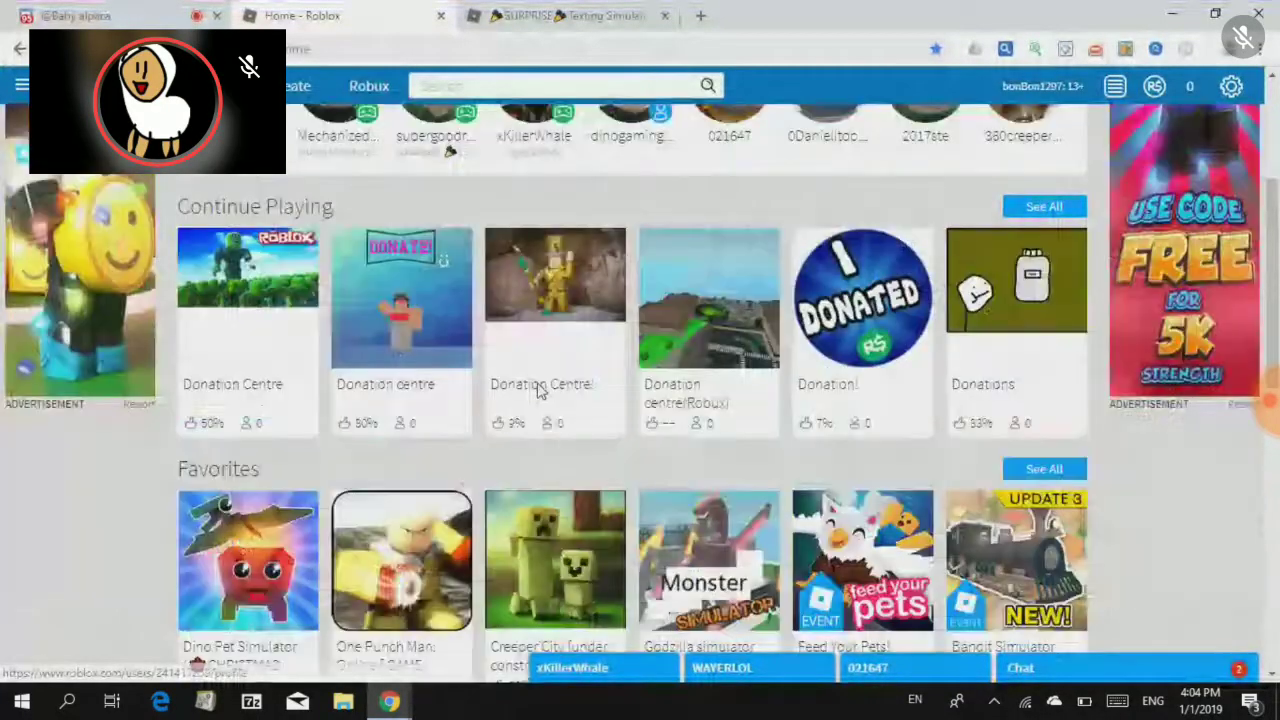
scroll(537, 390, up, 2)
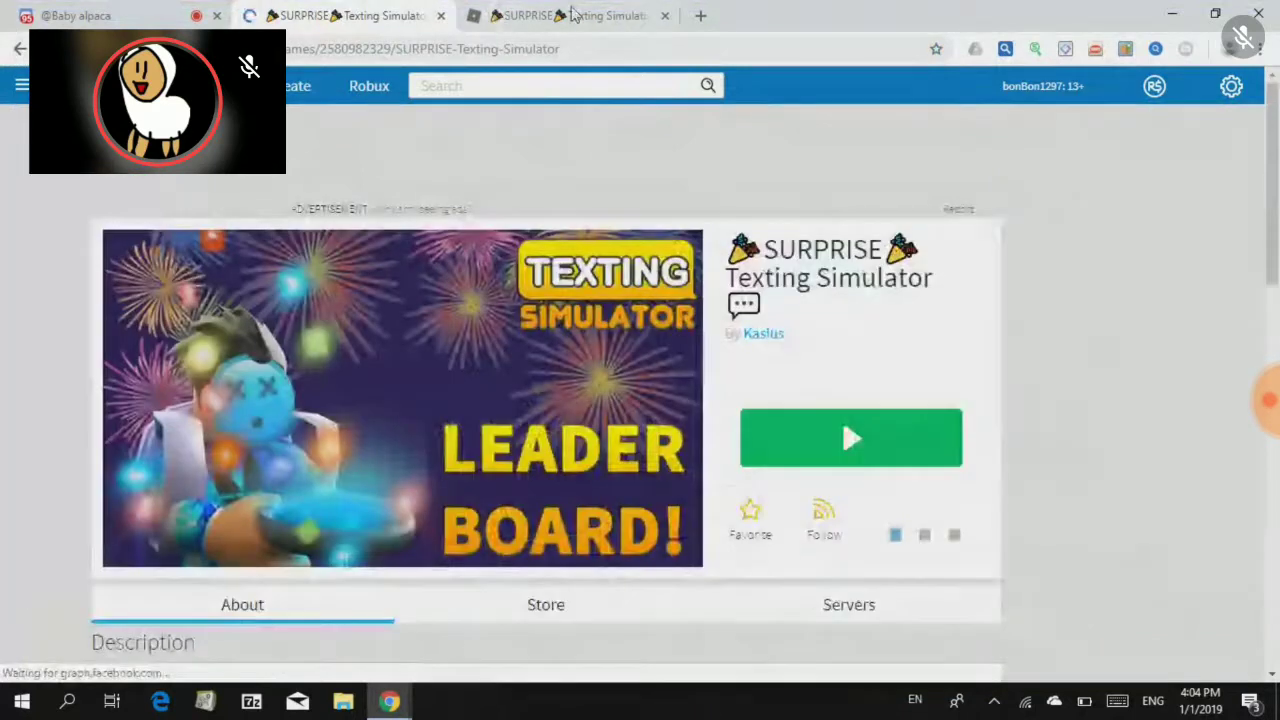
click(573, 14)
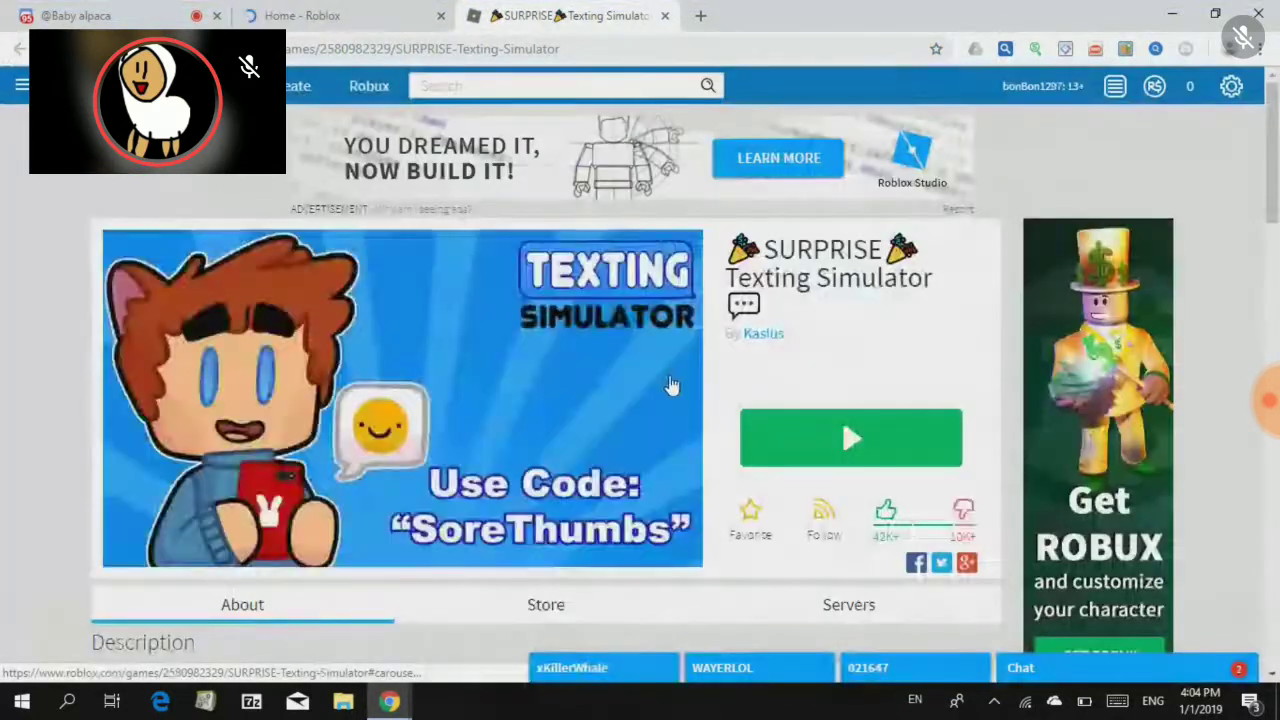
Press Play on SURPRISE Texting Simulator and let Chrome open Roblox
click(668, 392)
click(805, 430)
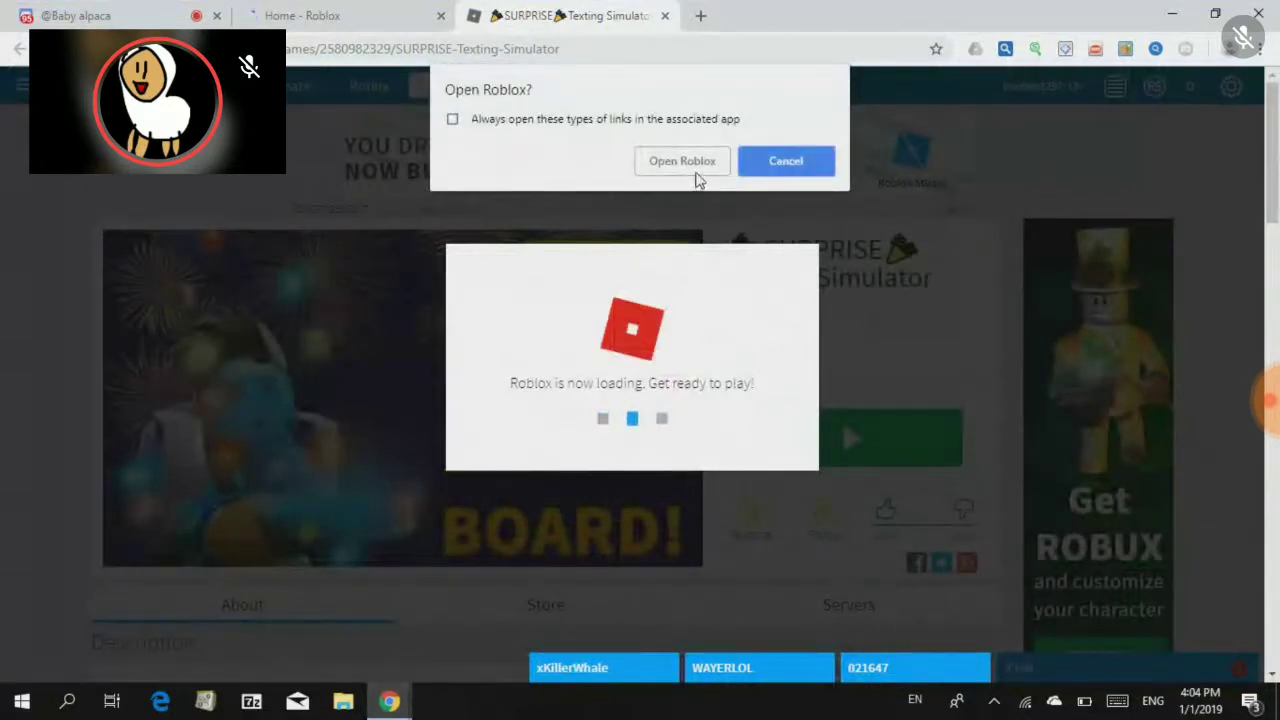
click(691, 165)
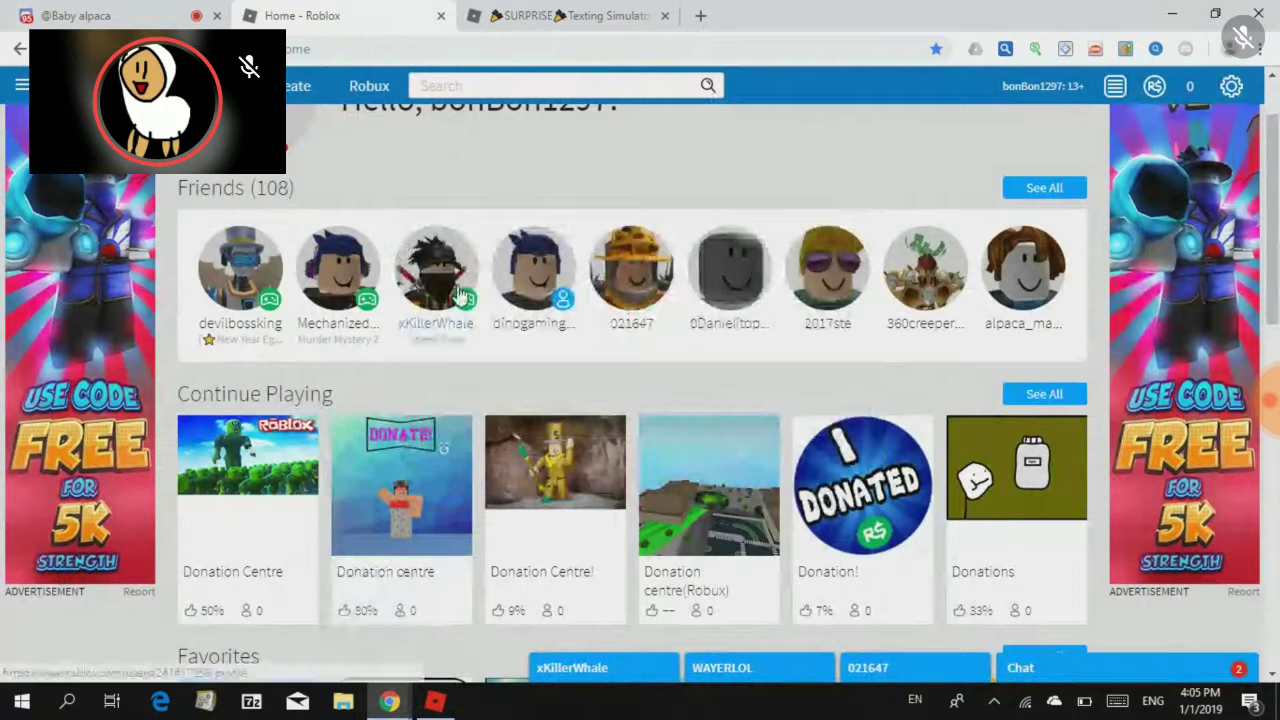
Check a friend's quick-action card, dismiss the download Roblox prompt, and return to the home page
click(436, 290)
scroll(476, 343, down, 1)
scroll(430, 300, up, 1)
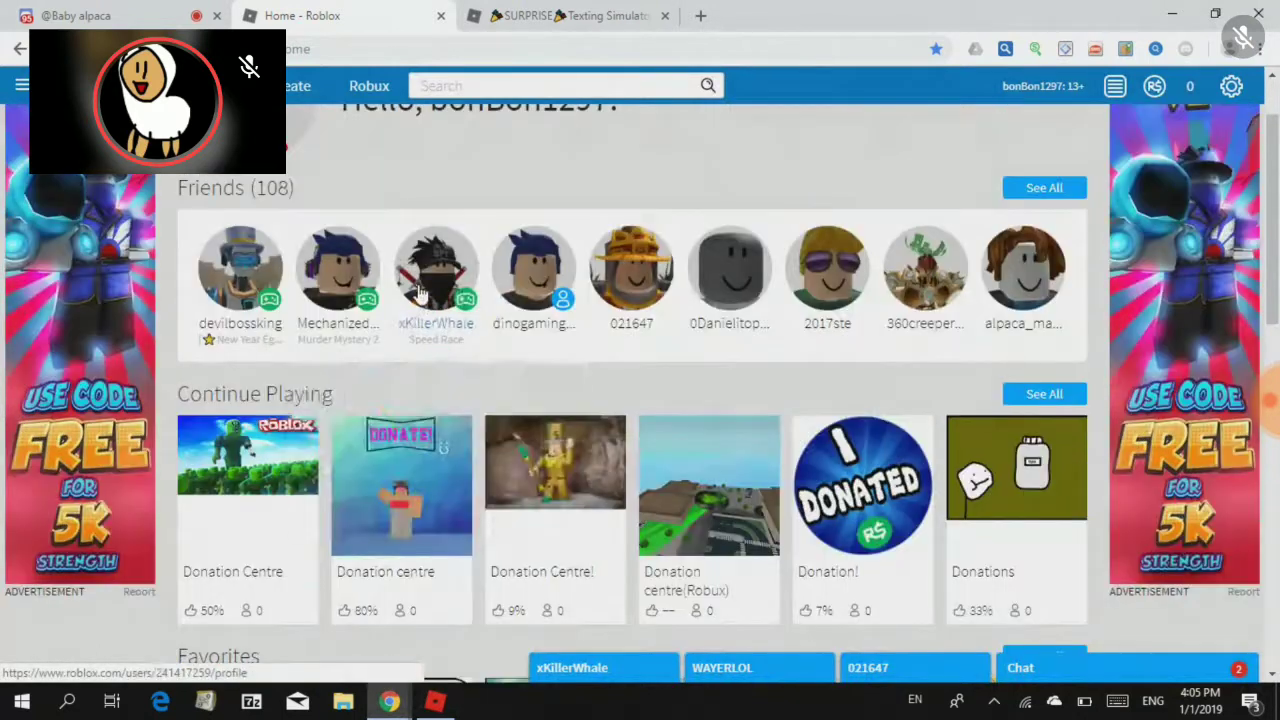
click(436, 275)
scroll(440, 300, up, 1)
scroll(440, 305, up, 1)
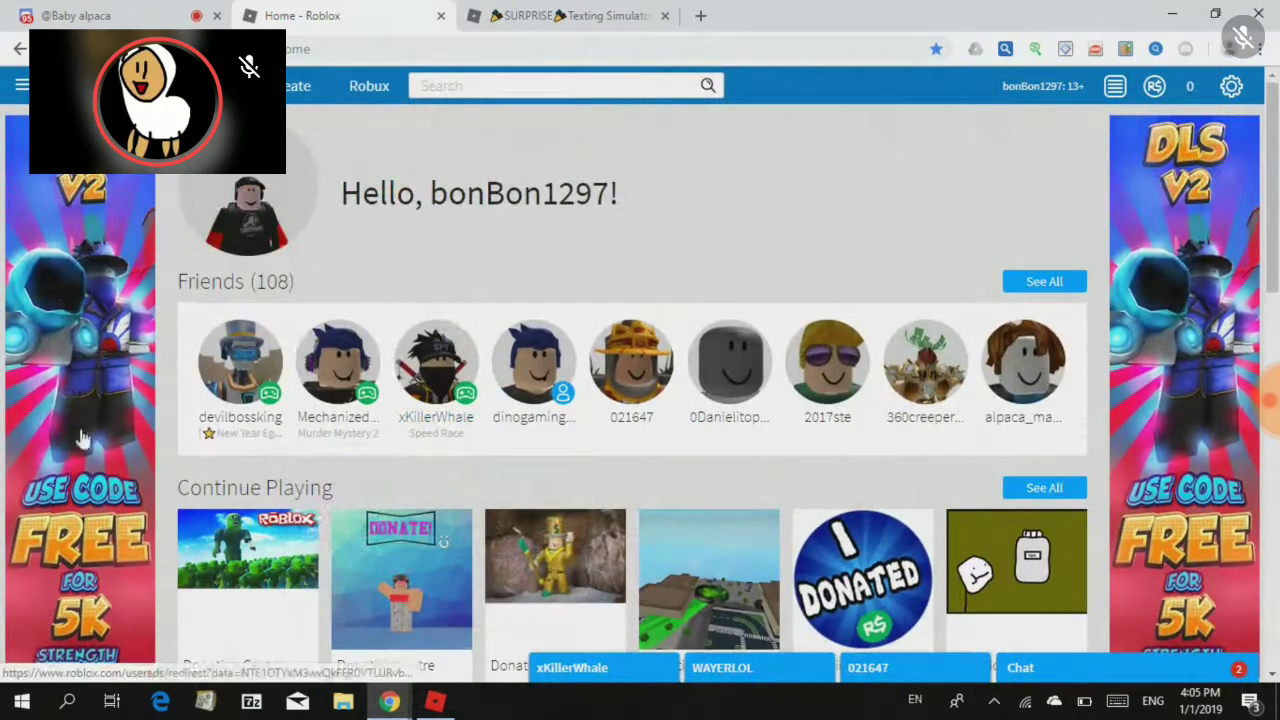
scroll(403, 378, down, 1)
click(436, 295)
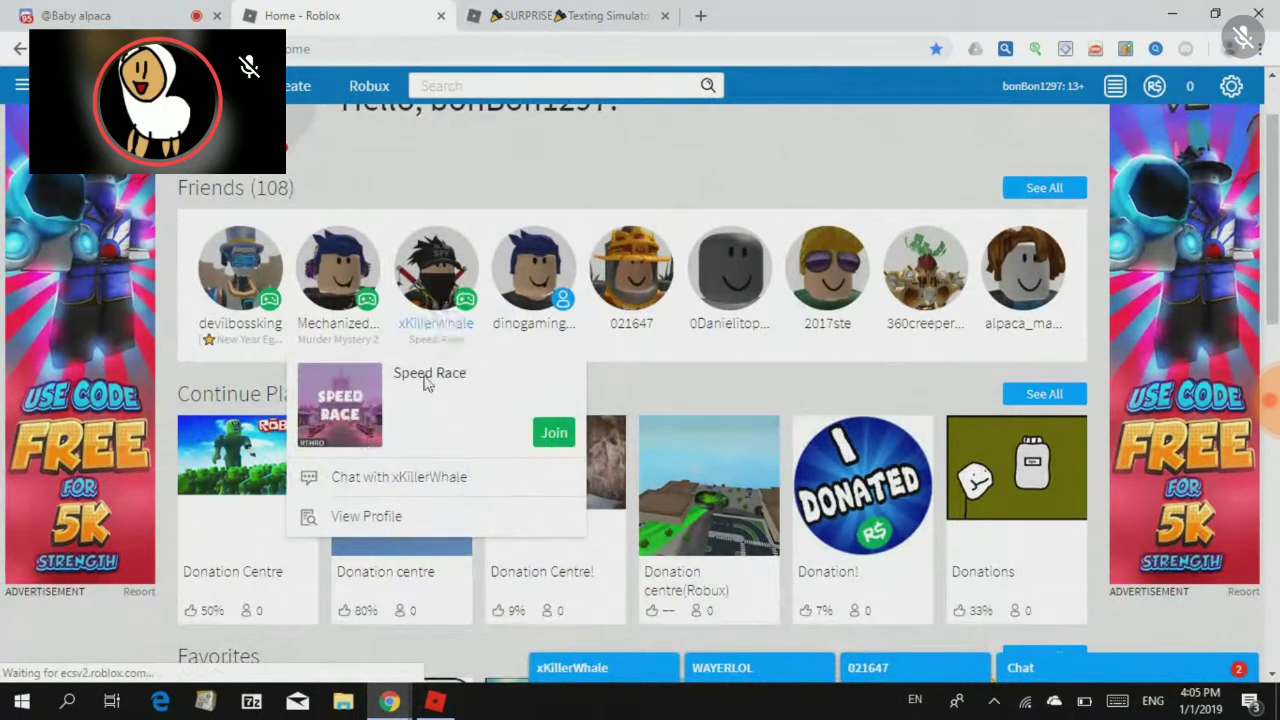
click(425, 300)
click(566, 12)
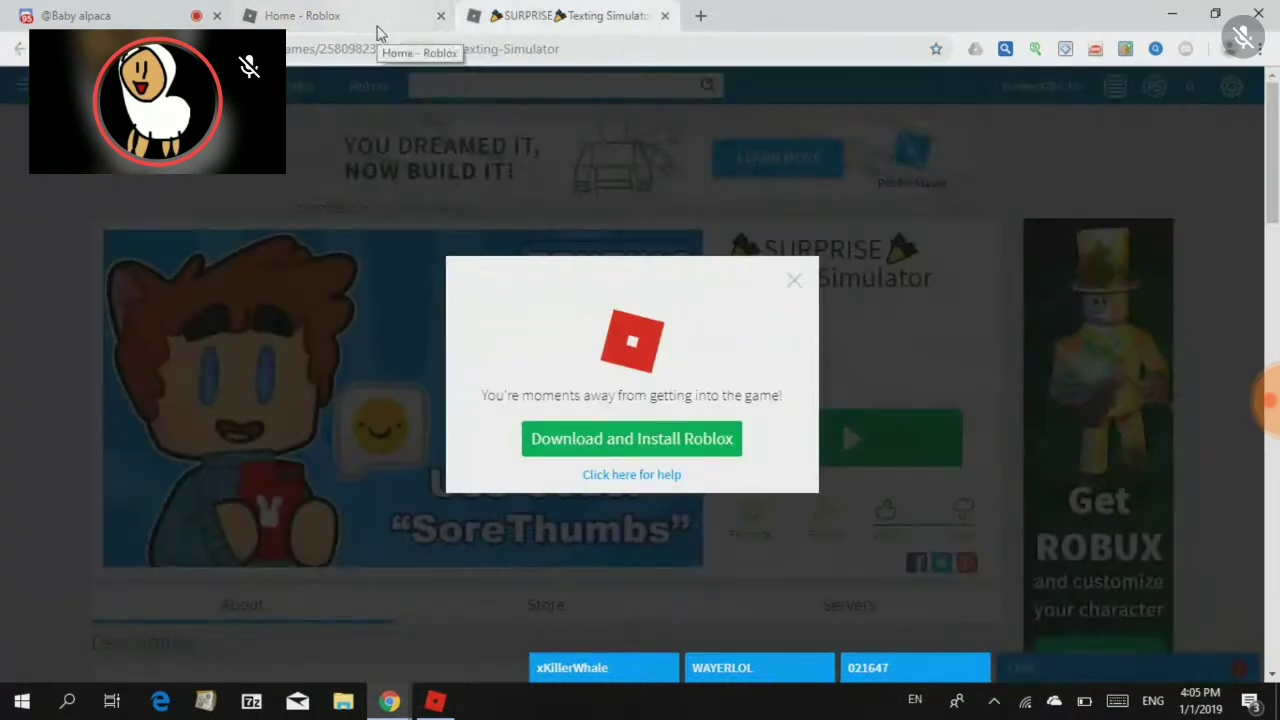
click(795, 281)
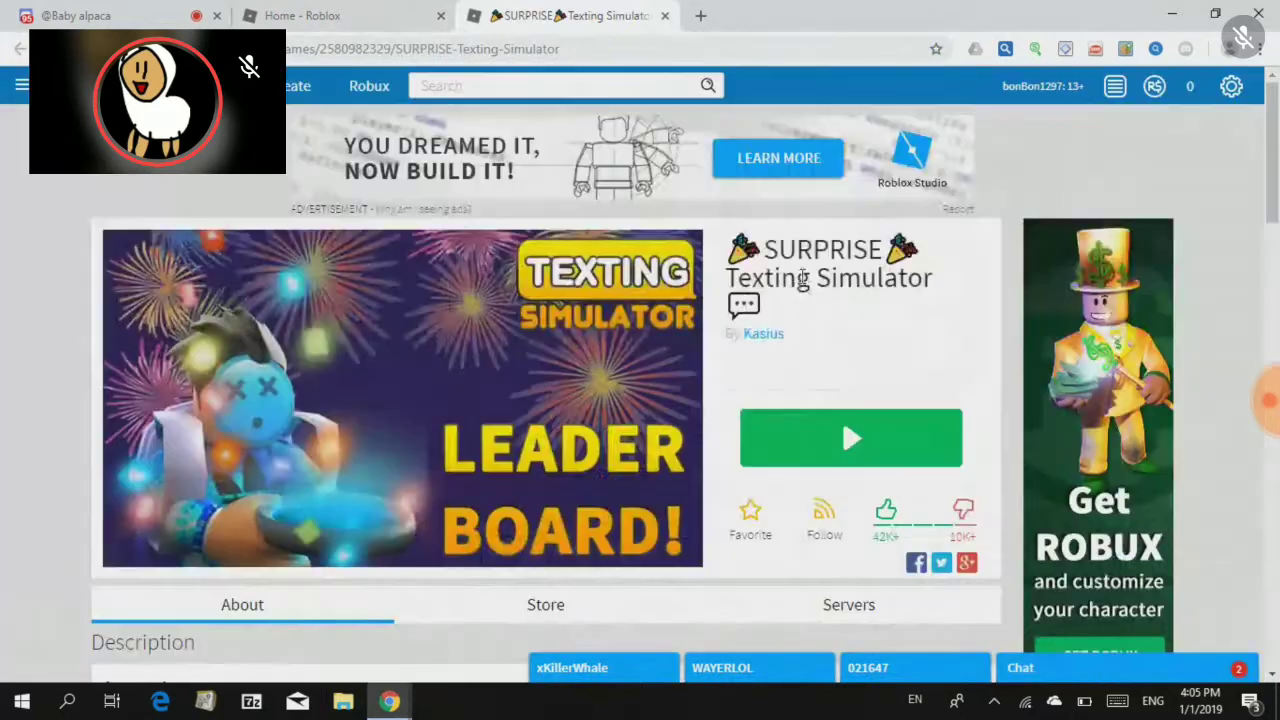
click(375, 15)
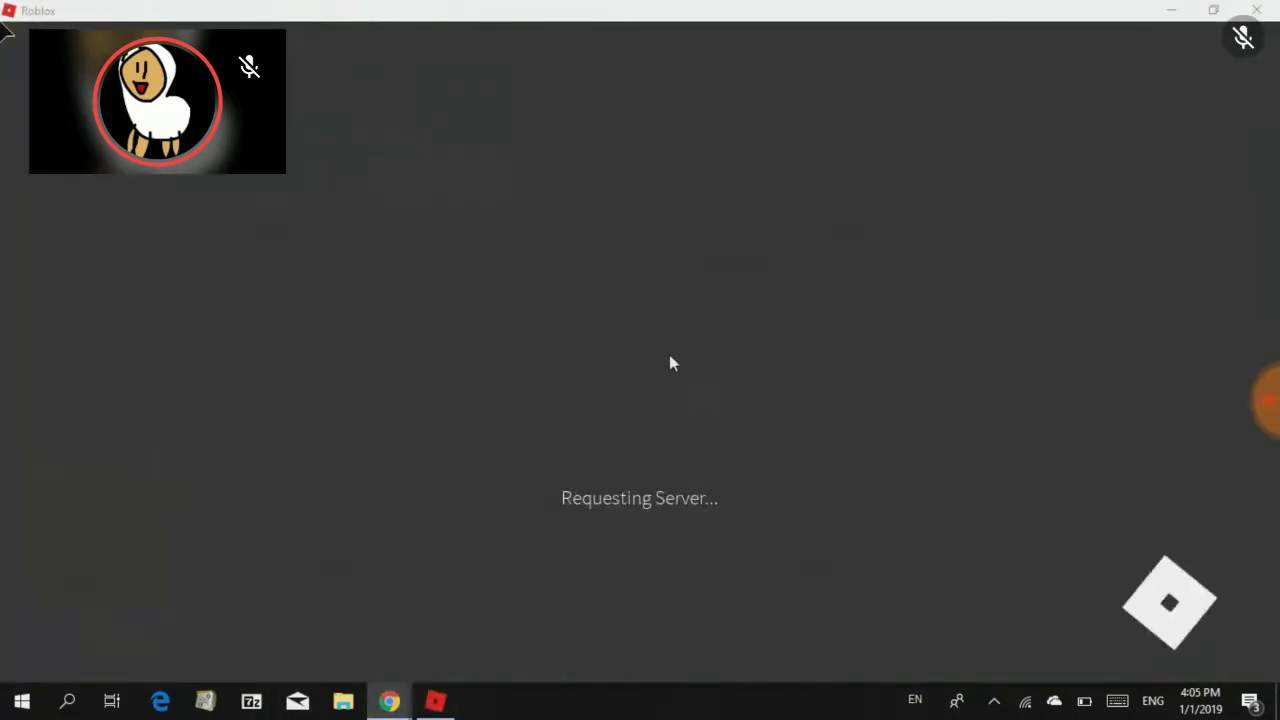
Bring the loading Roblox game window into focus
click(669, 355)
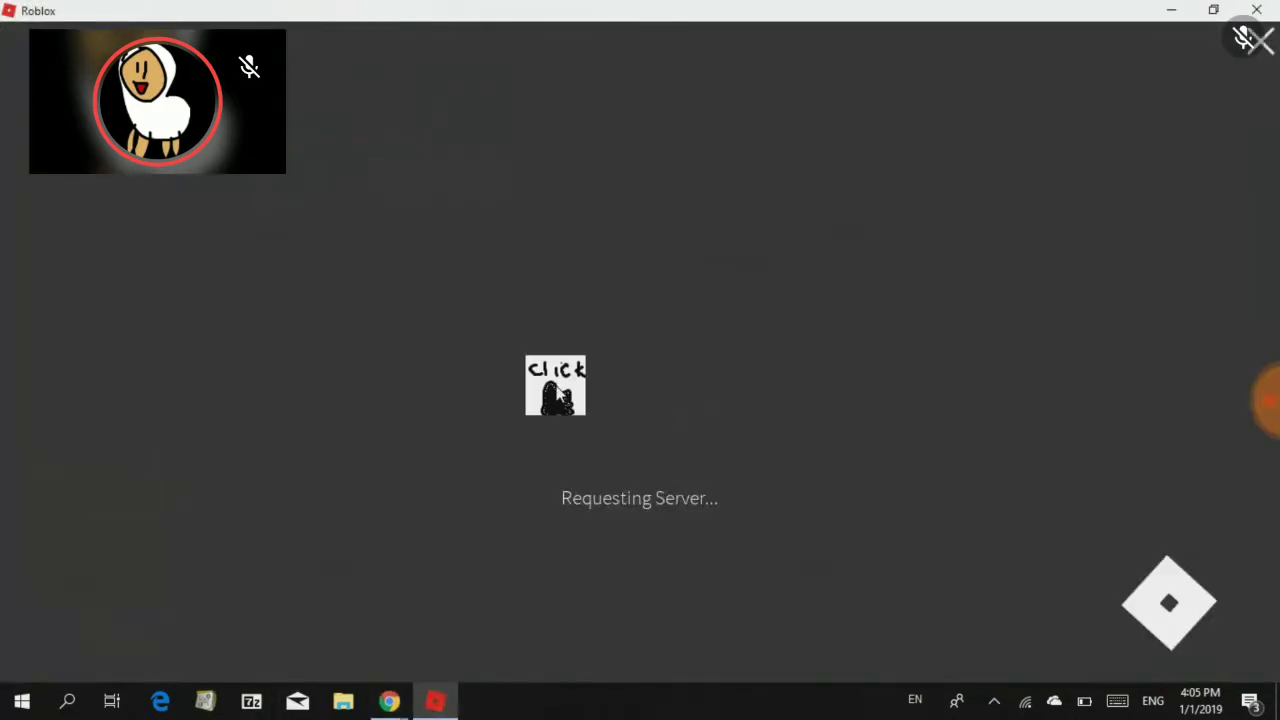
click(431, 682)
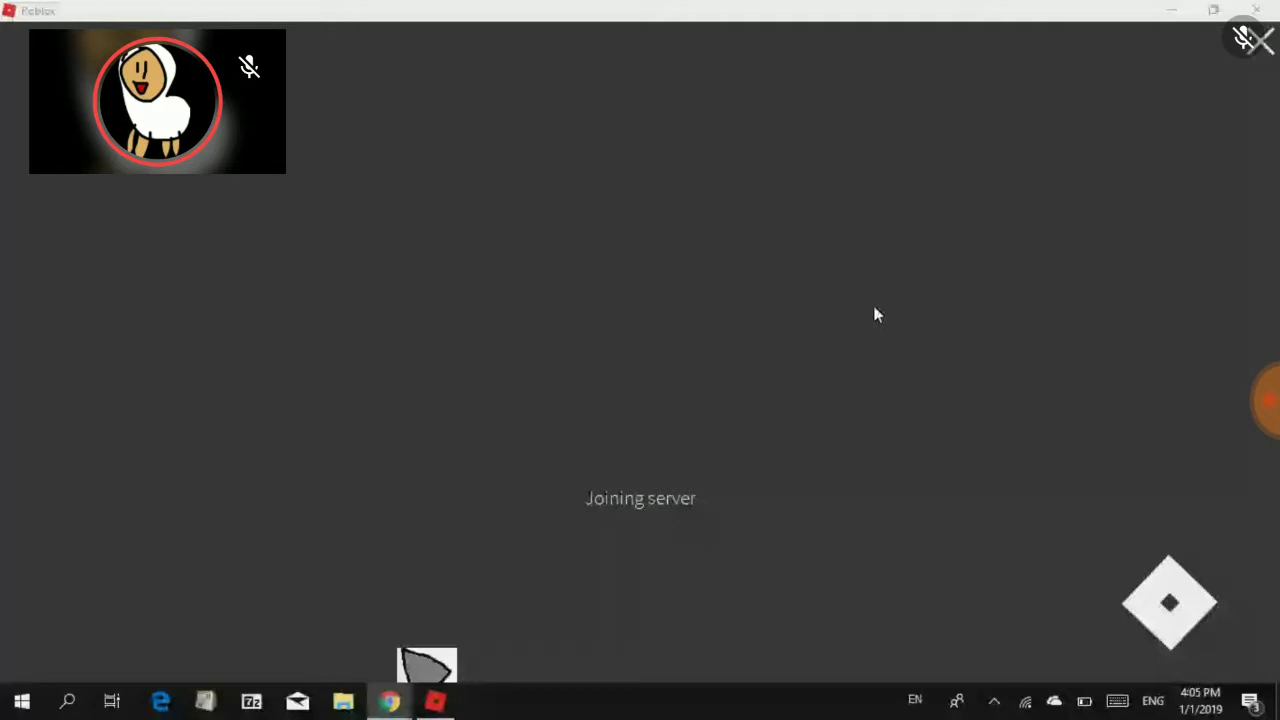
click(663, 319)
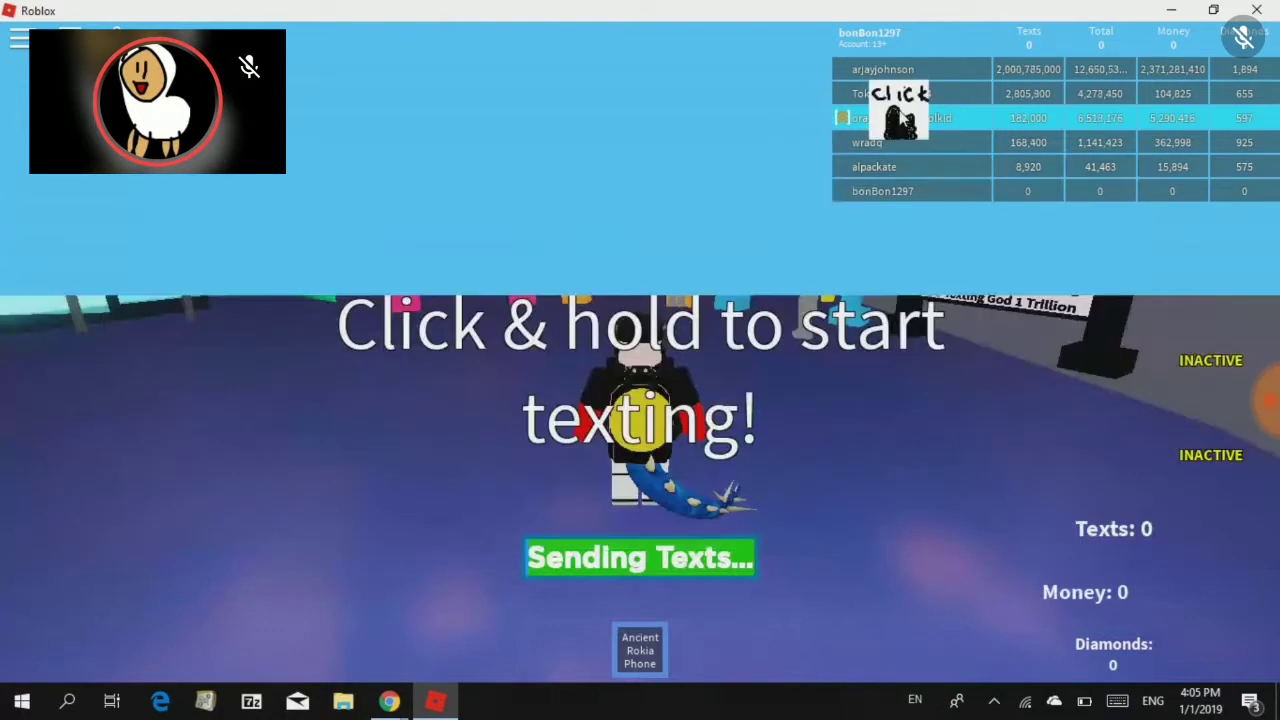
Send texts in-game with the 'click' cursor, turning the camera, until the count reaches 8
click(900, 118)
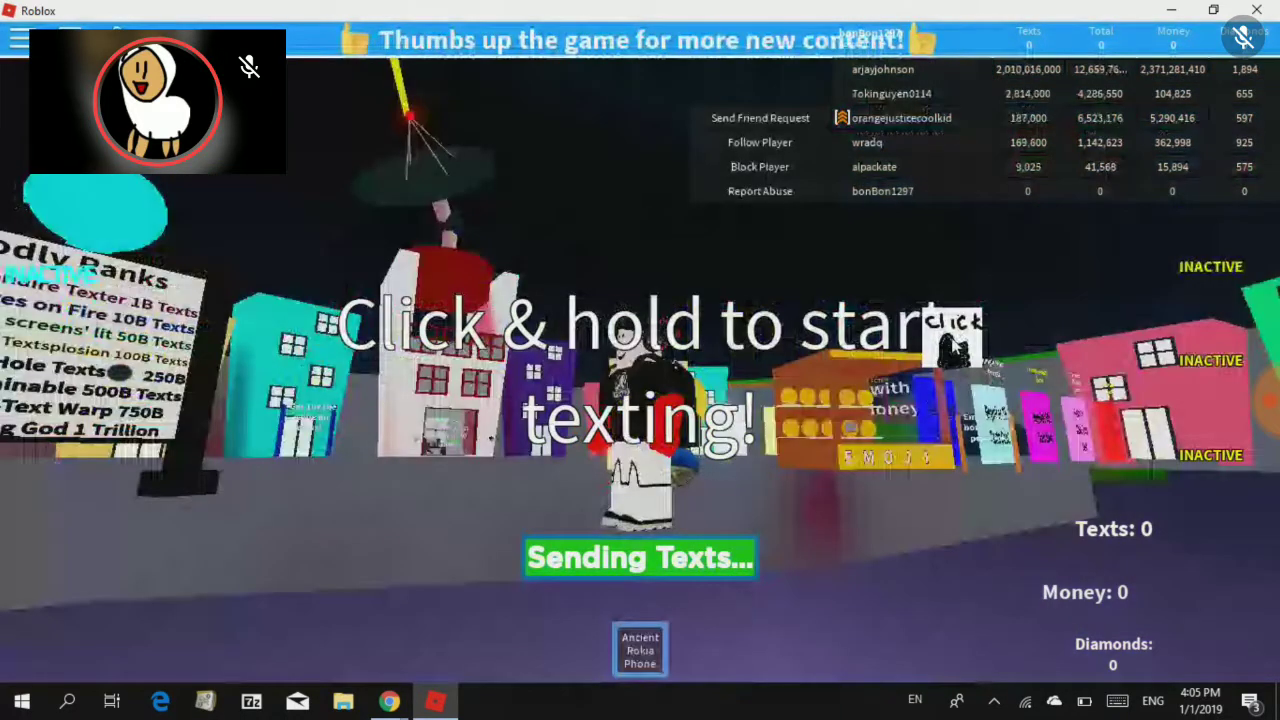
click(922, 361)
click(880, 420)
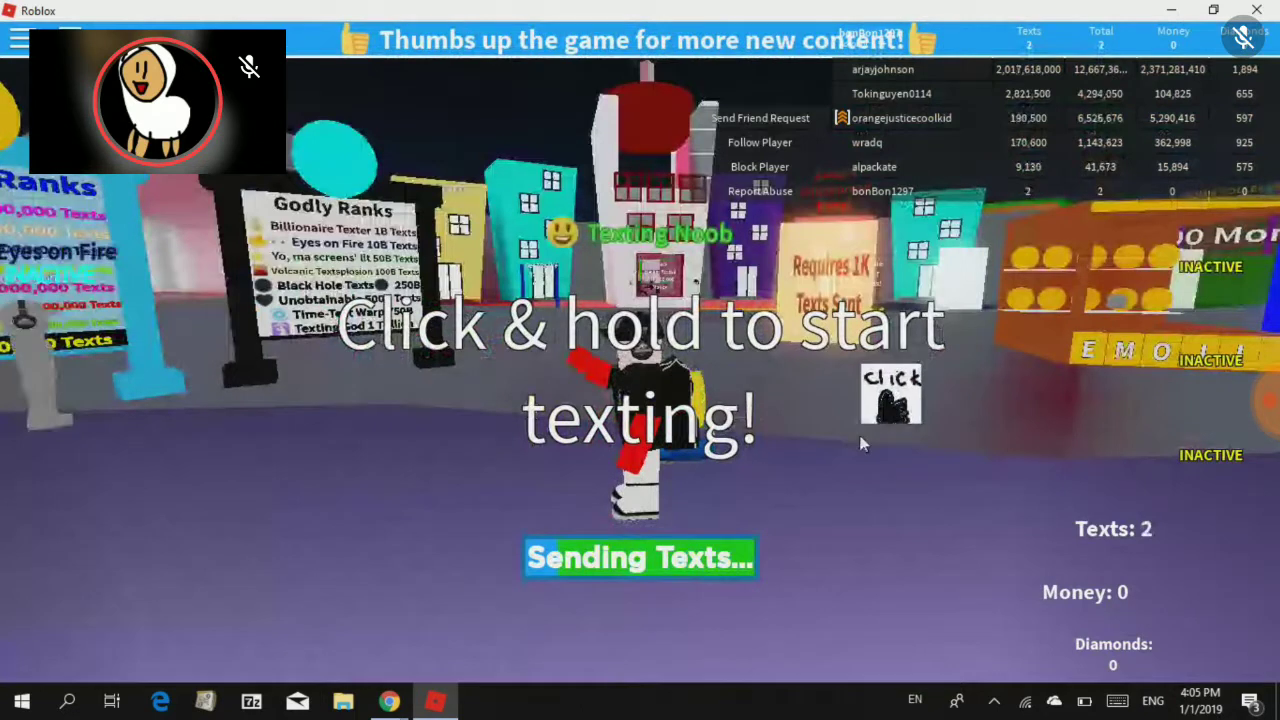
key(Left)
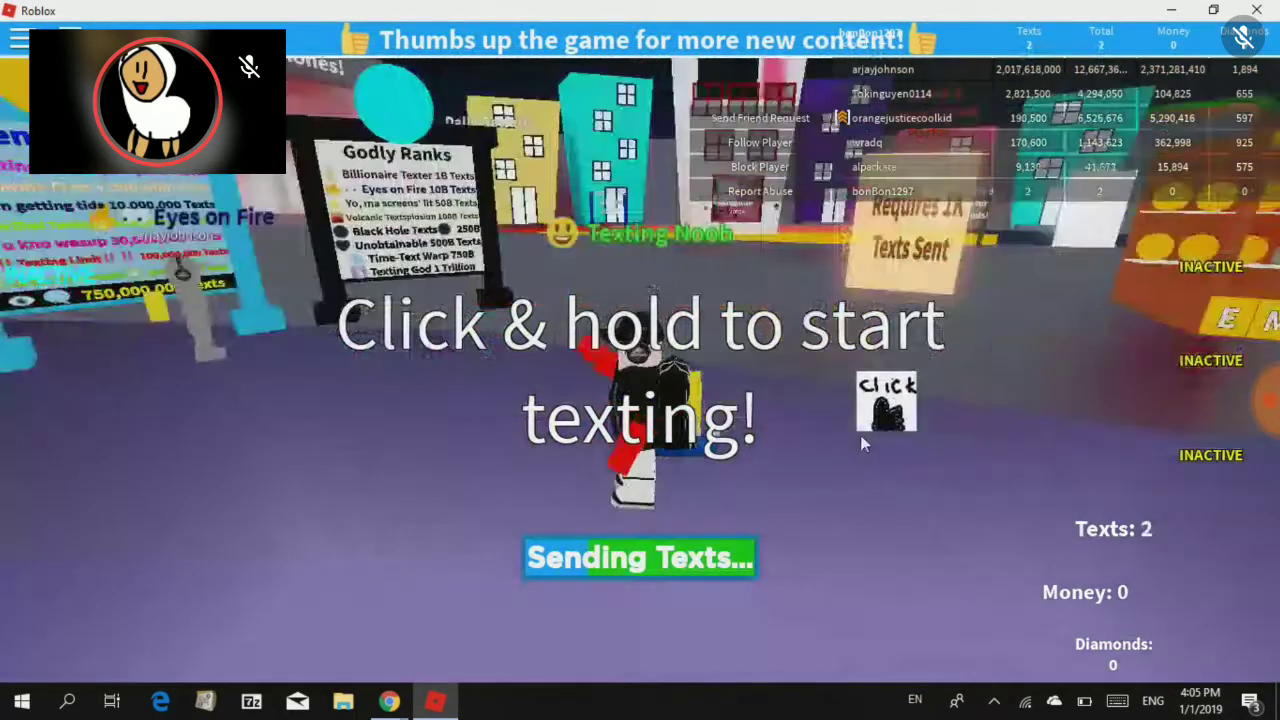
click(860, 440)
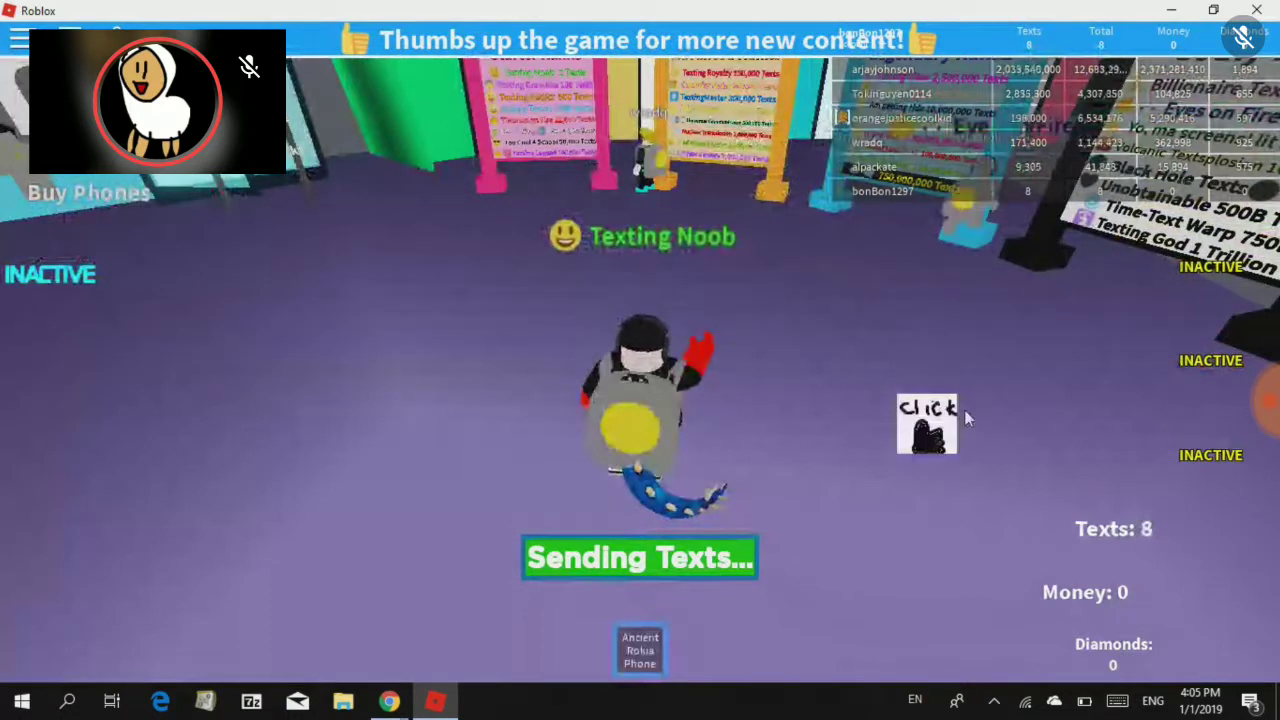
click(964, 412)
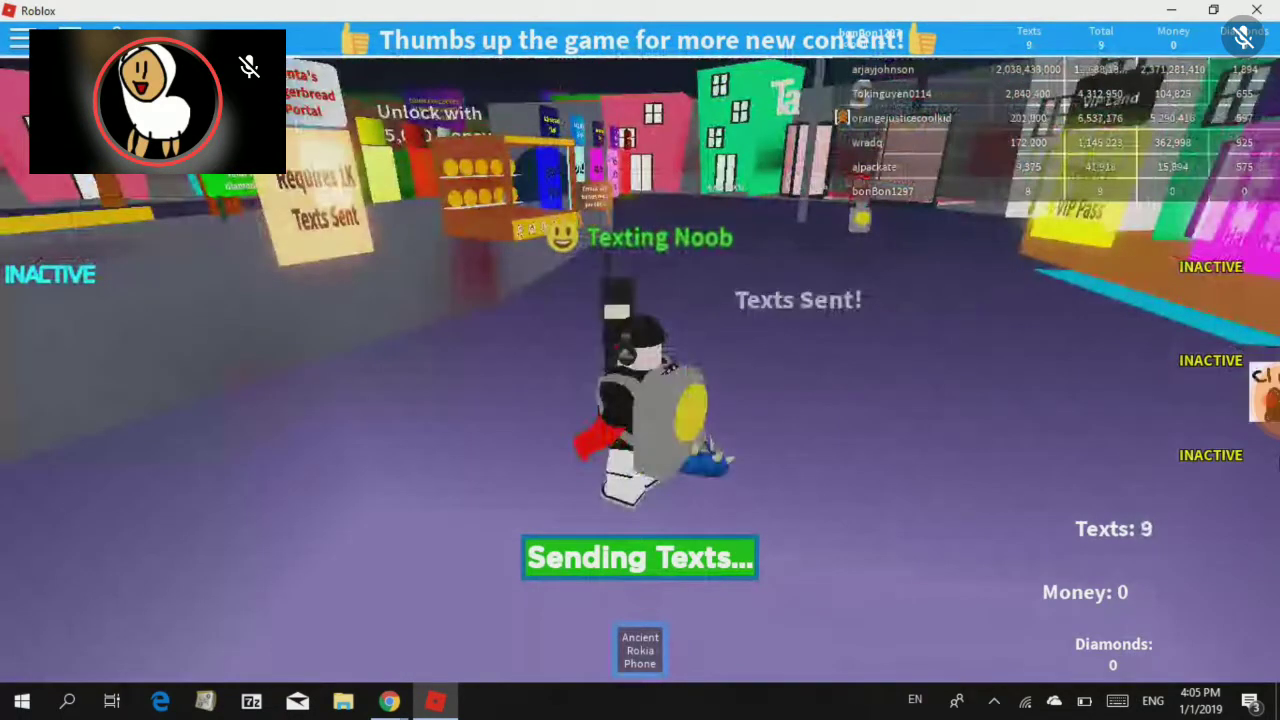
Walk toward the Requires 1K sign, send texts up to 53, and minimize Roblox
key(w)
key(a)
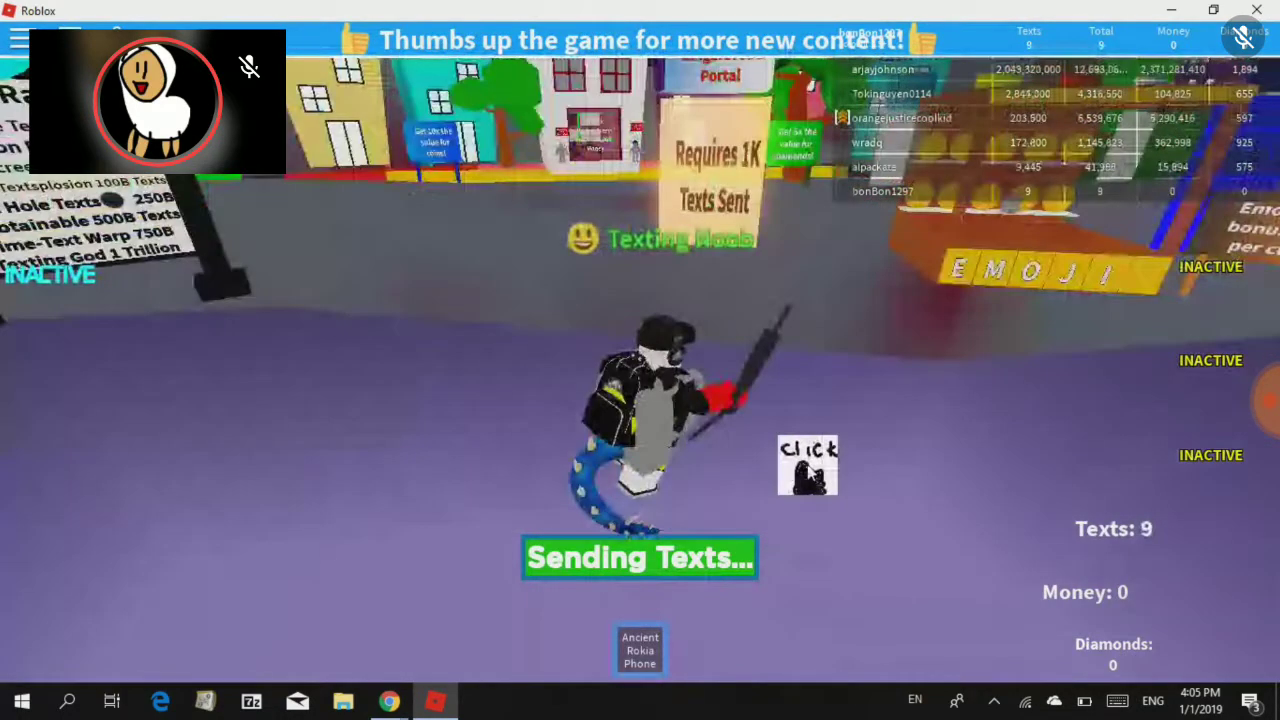
key(w)
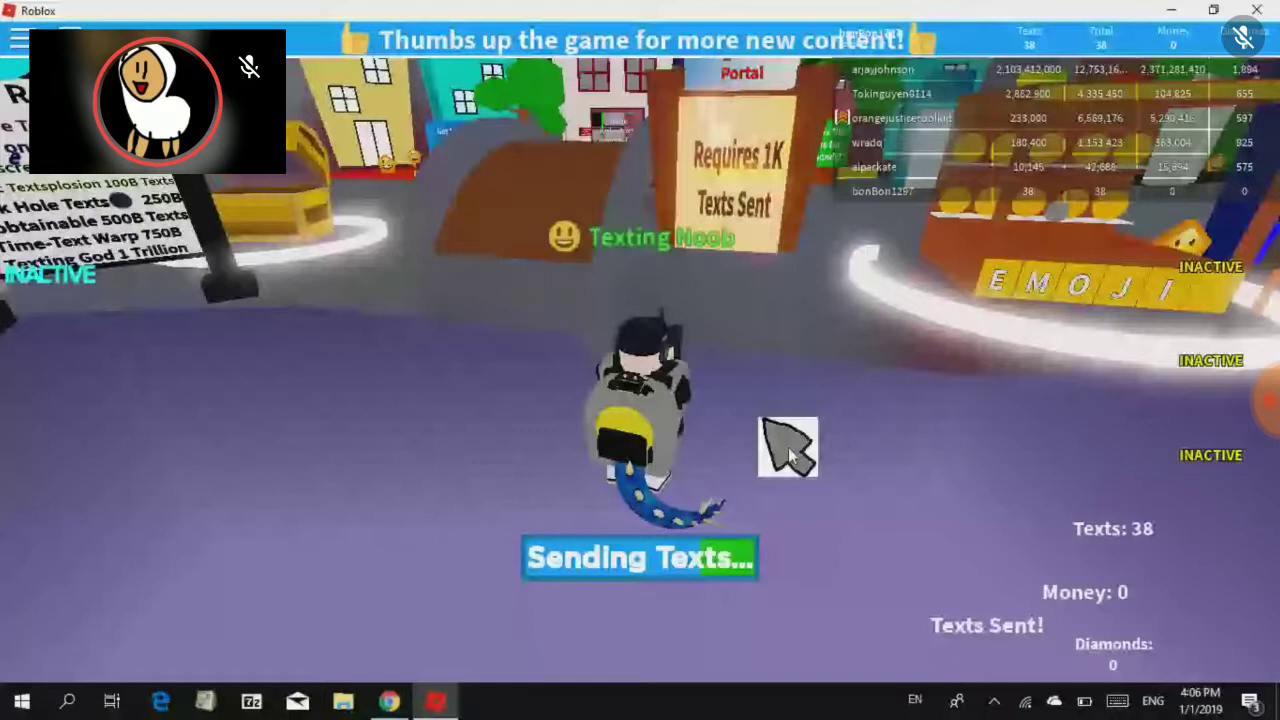
click(788, 447)
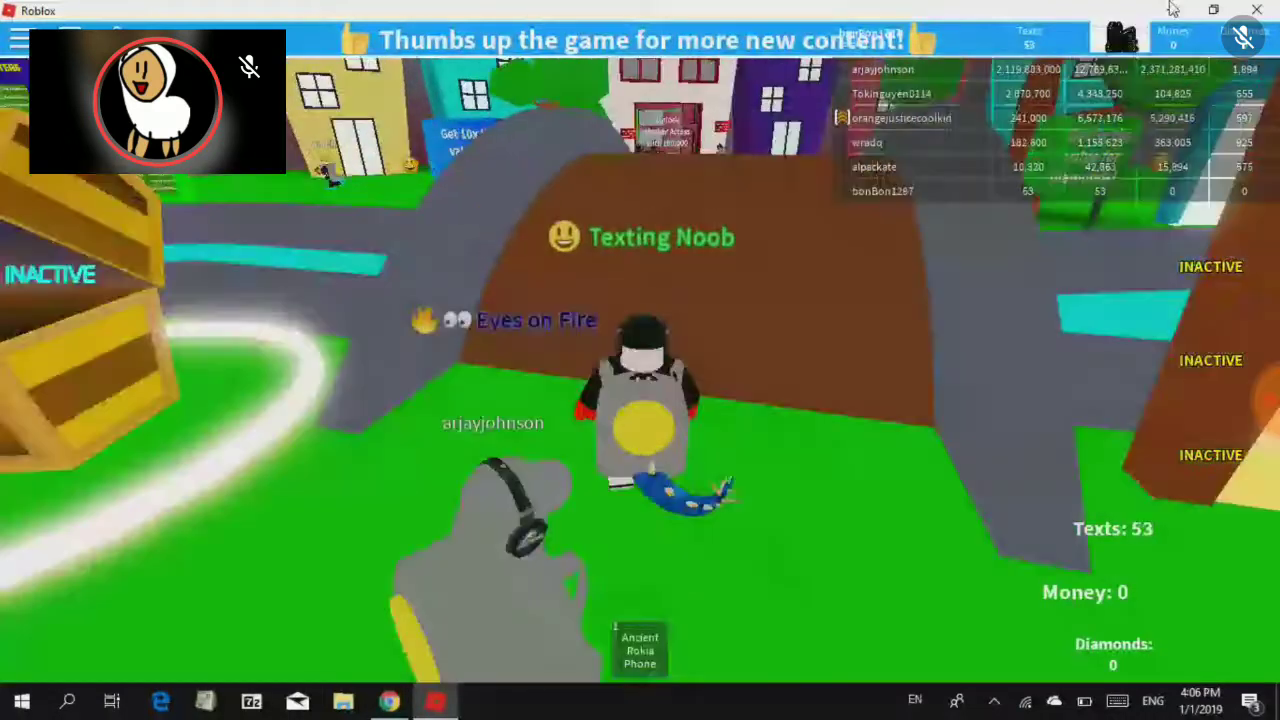
click(1172, 10)
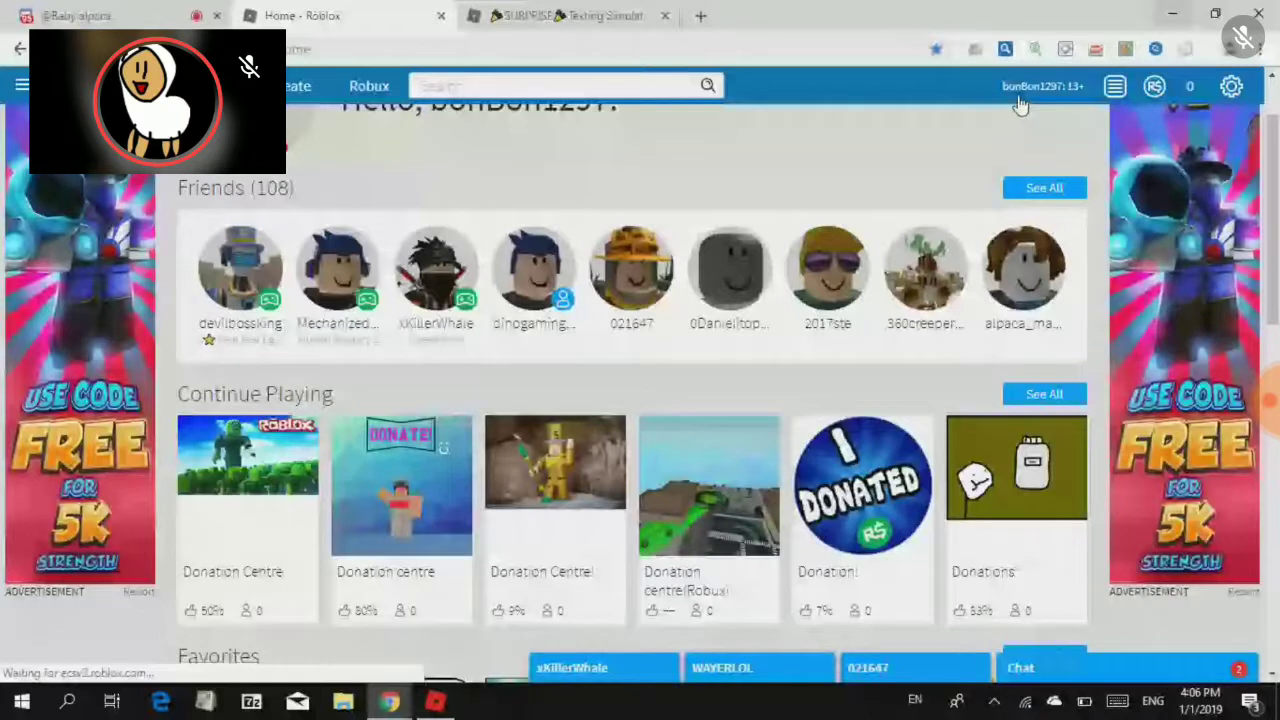
Minimize Chrome, dismiss a desktop context menu, and restore Roblox from the taskbar
click(1176, 10)
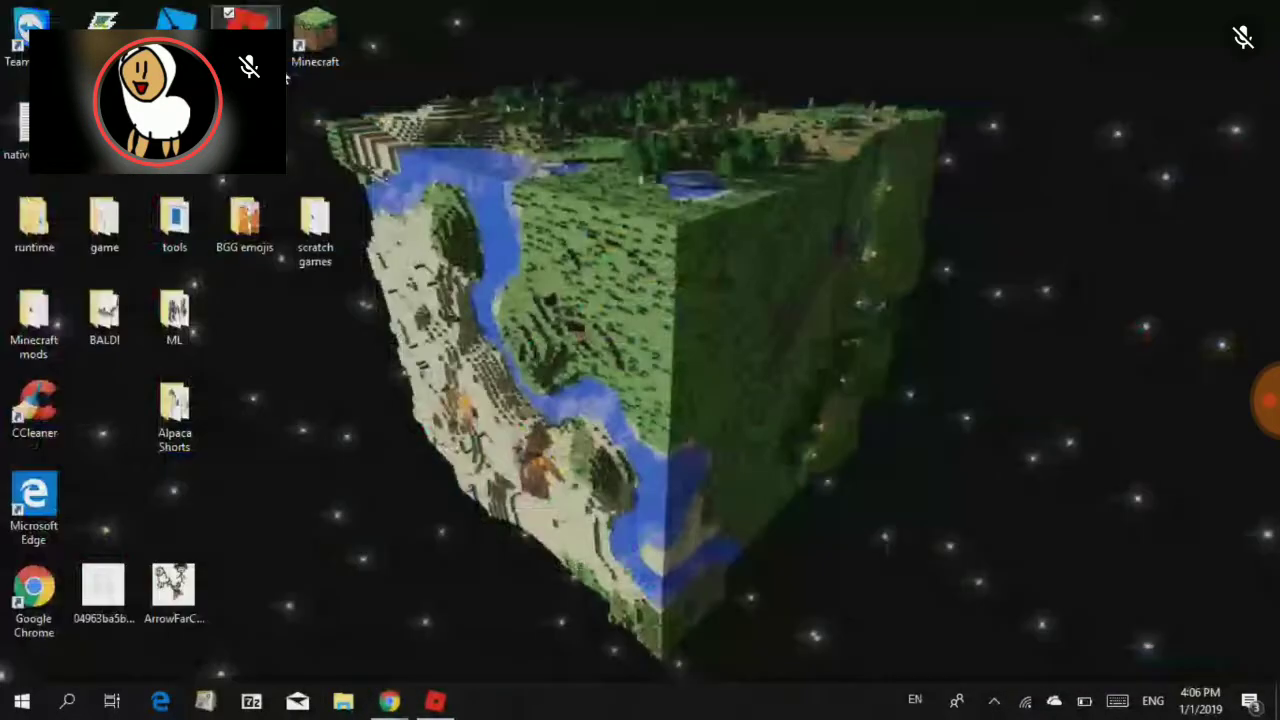
right_click(5, 55)
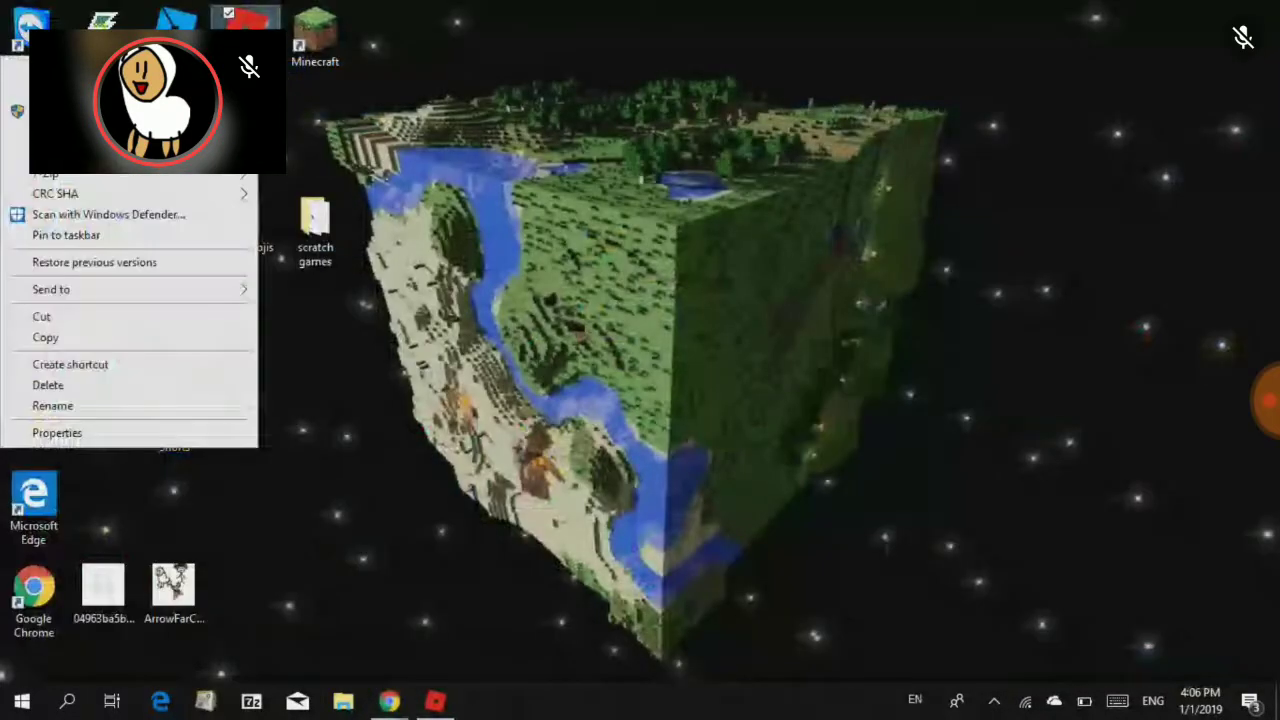
click(435, 700)
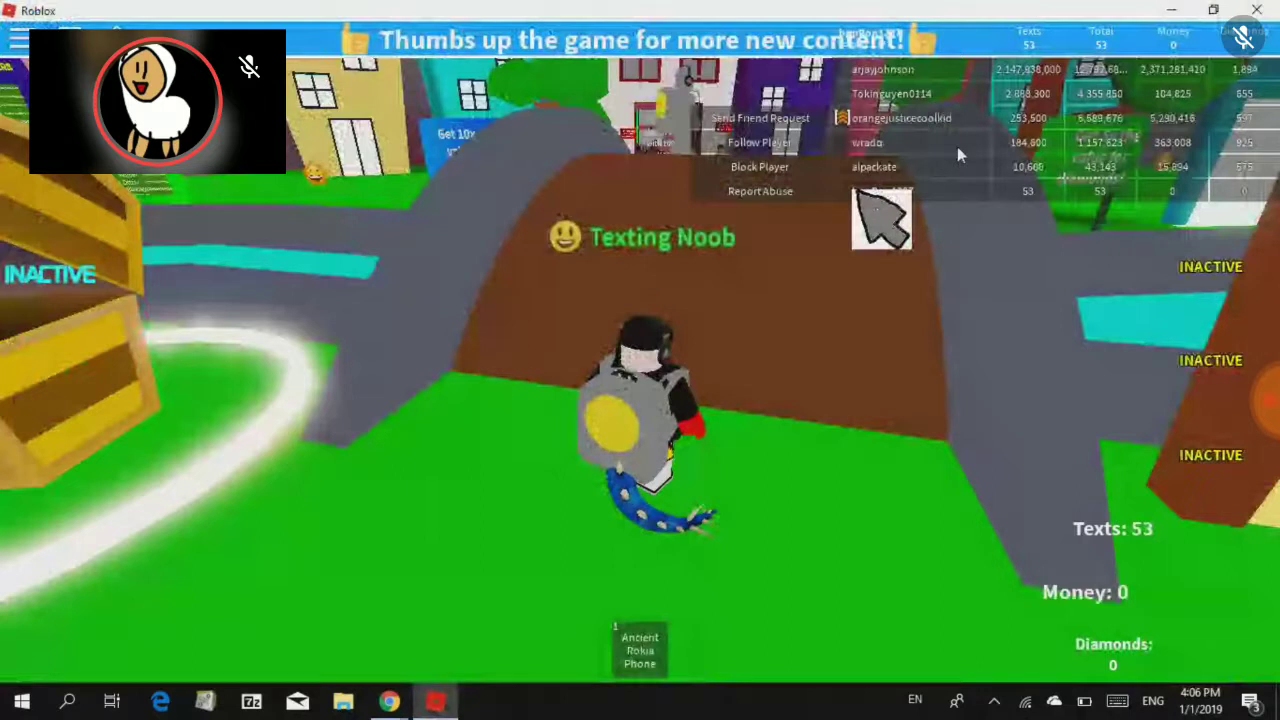
Click repeatedly in-game to send texts until about 196, earning 16 money and 1 diamond
click(854, 374)
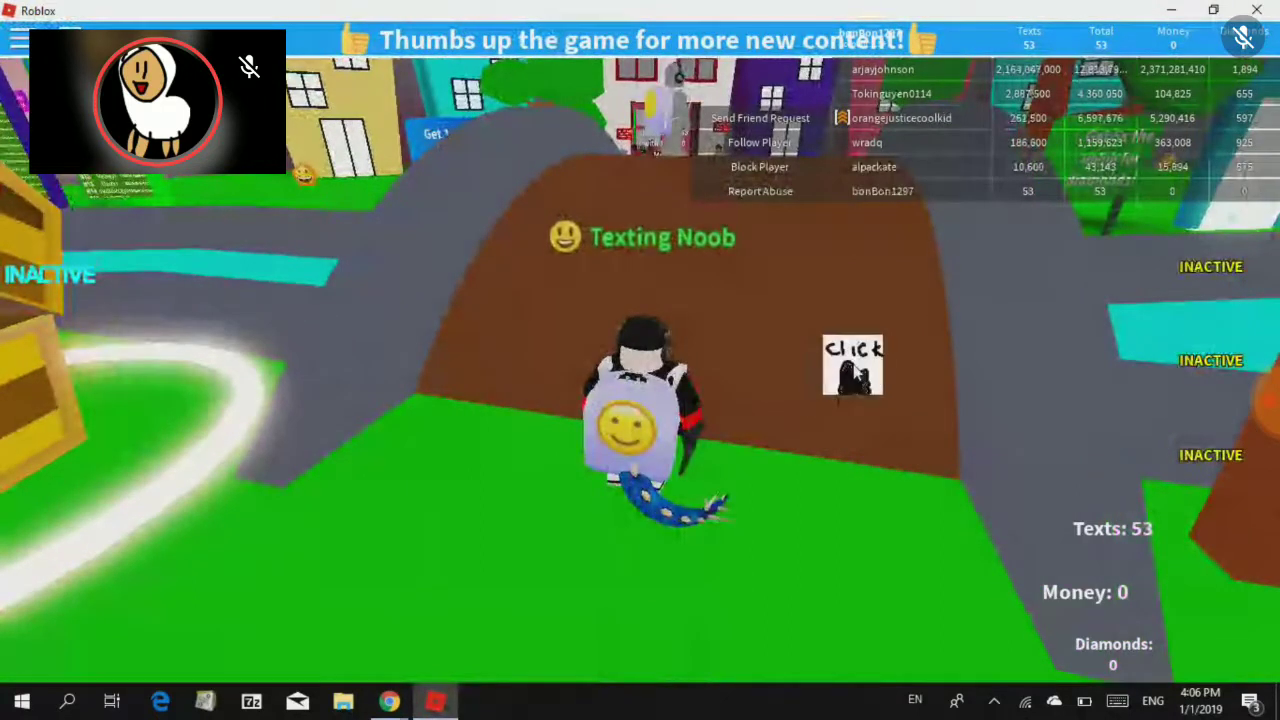
click(854, 374)
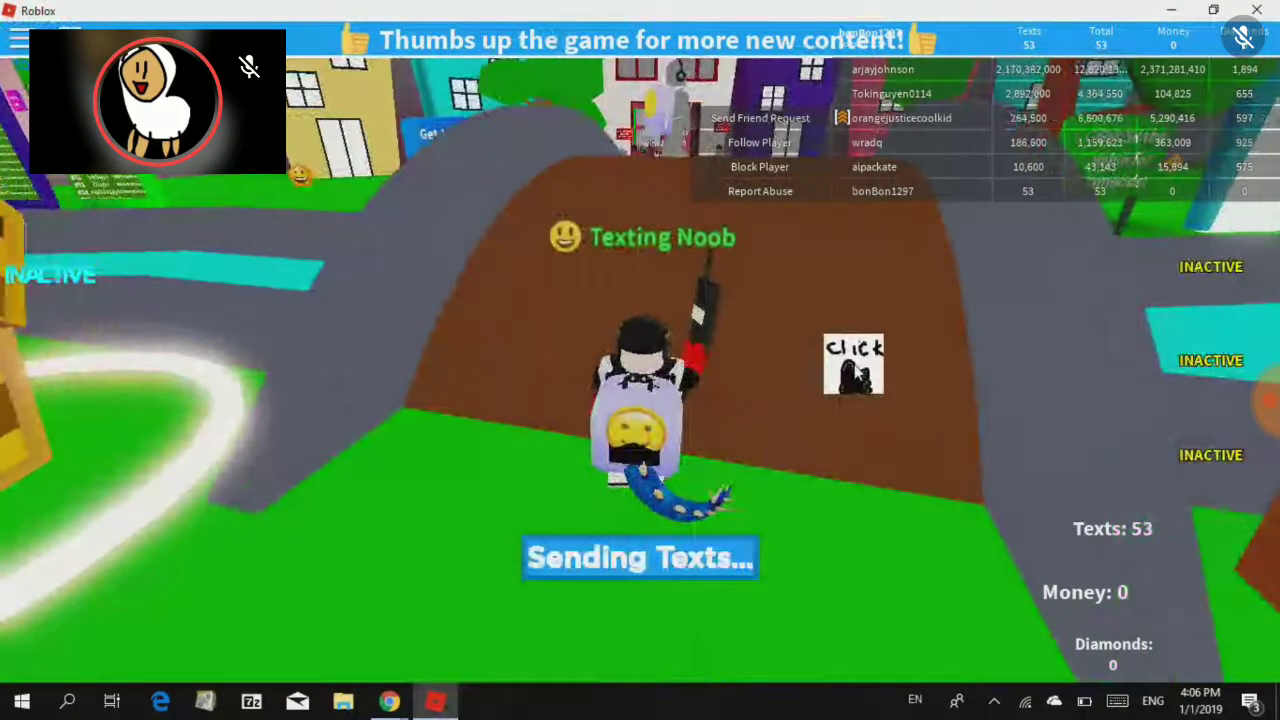
click(854, 372)
click(854, 372)
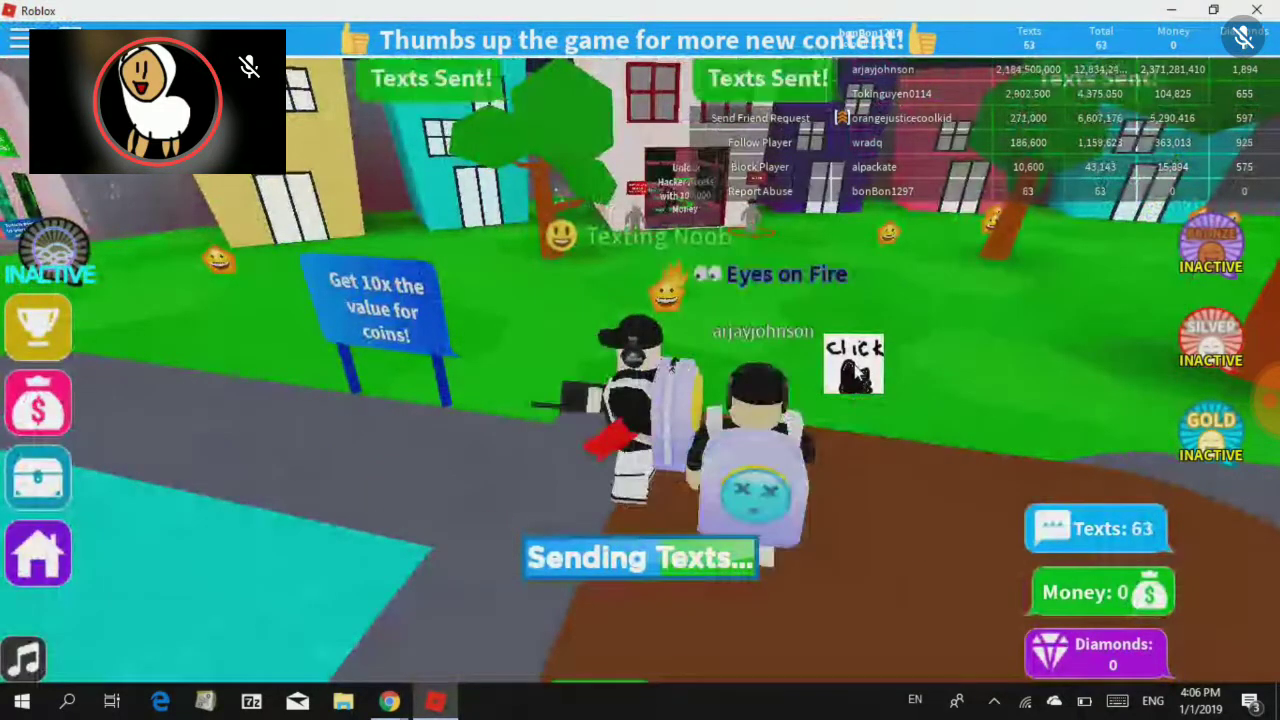
click(854, 372)
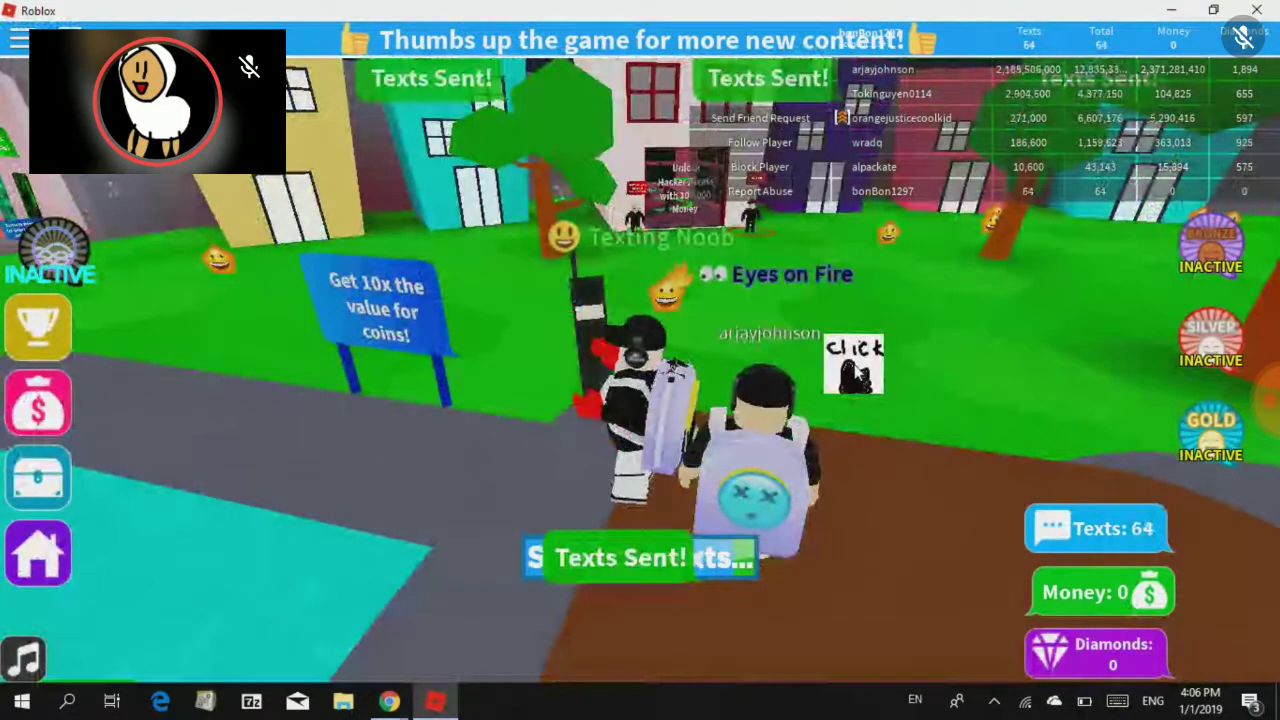
click(854, 372)
click(854, 366)
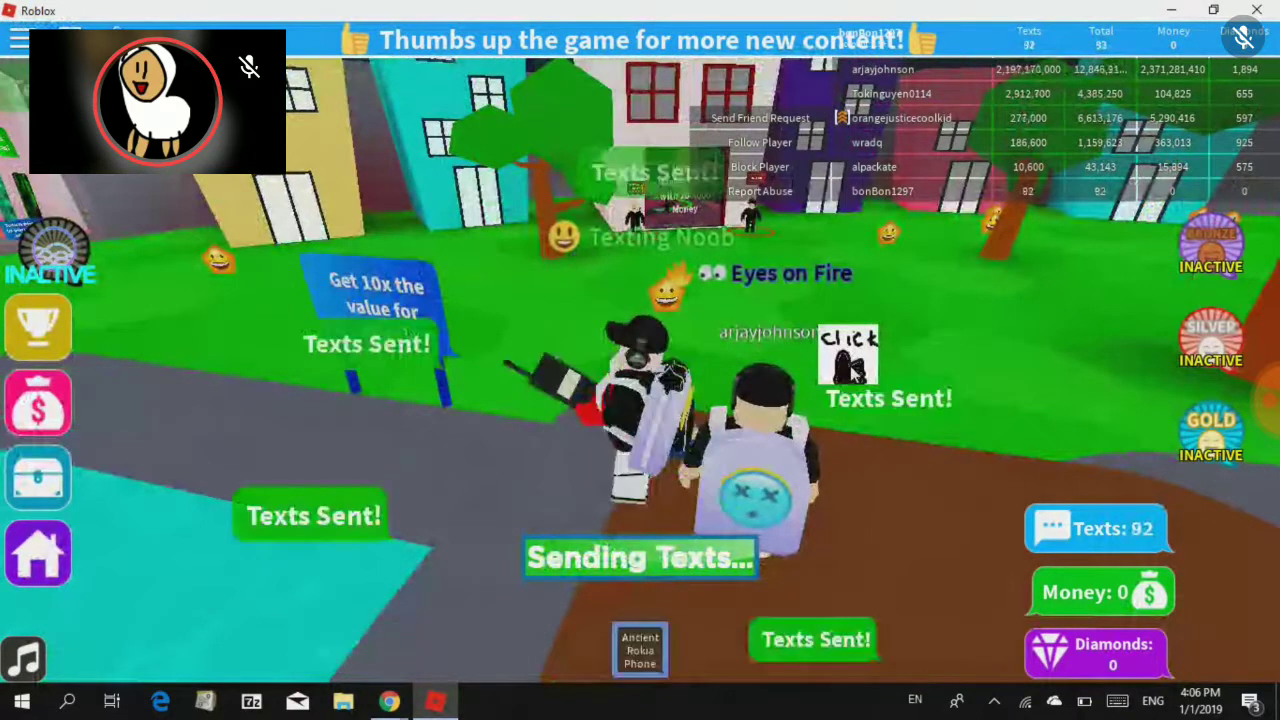
click(851, 359)
click(851, 359)
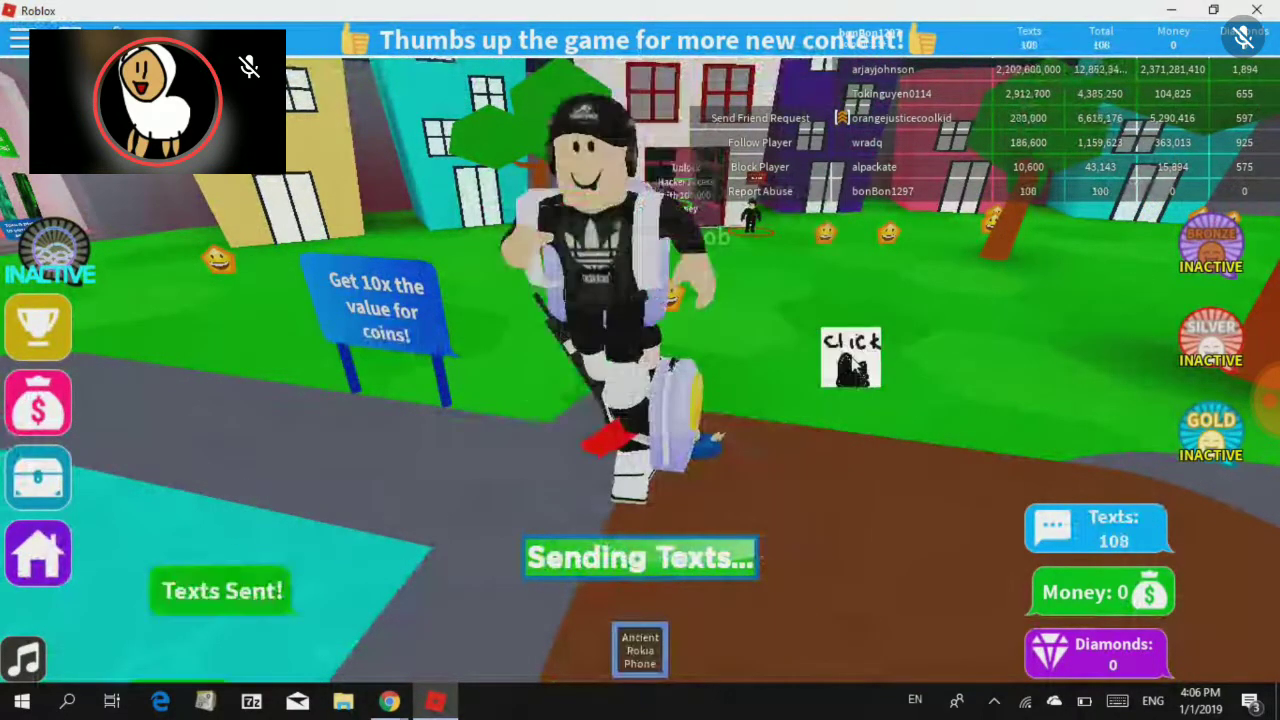
click(848, 365)
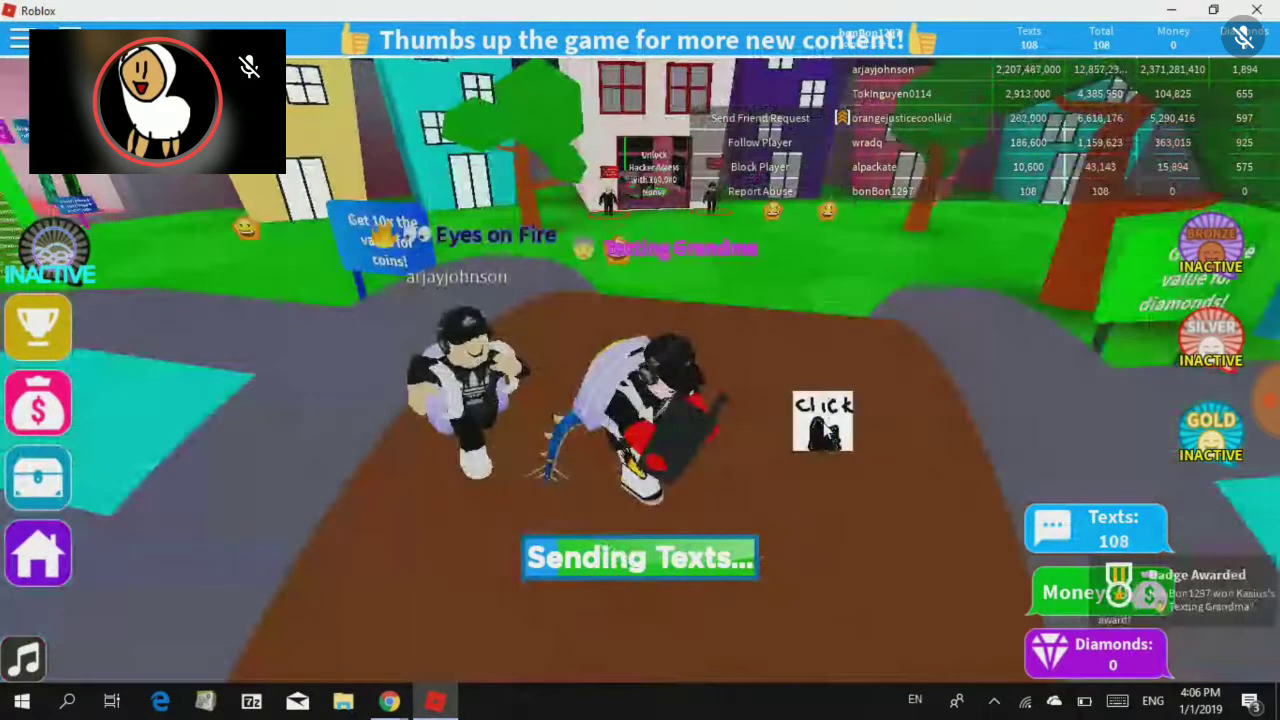
click(822, 420)
click(822, 420)
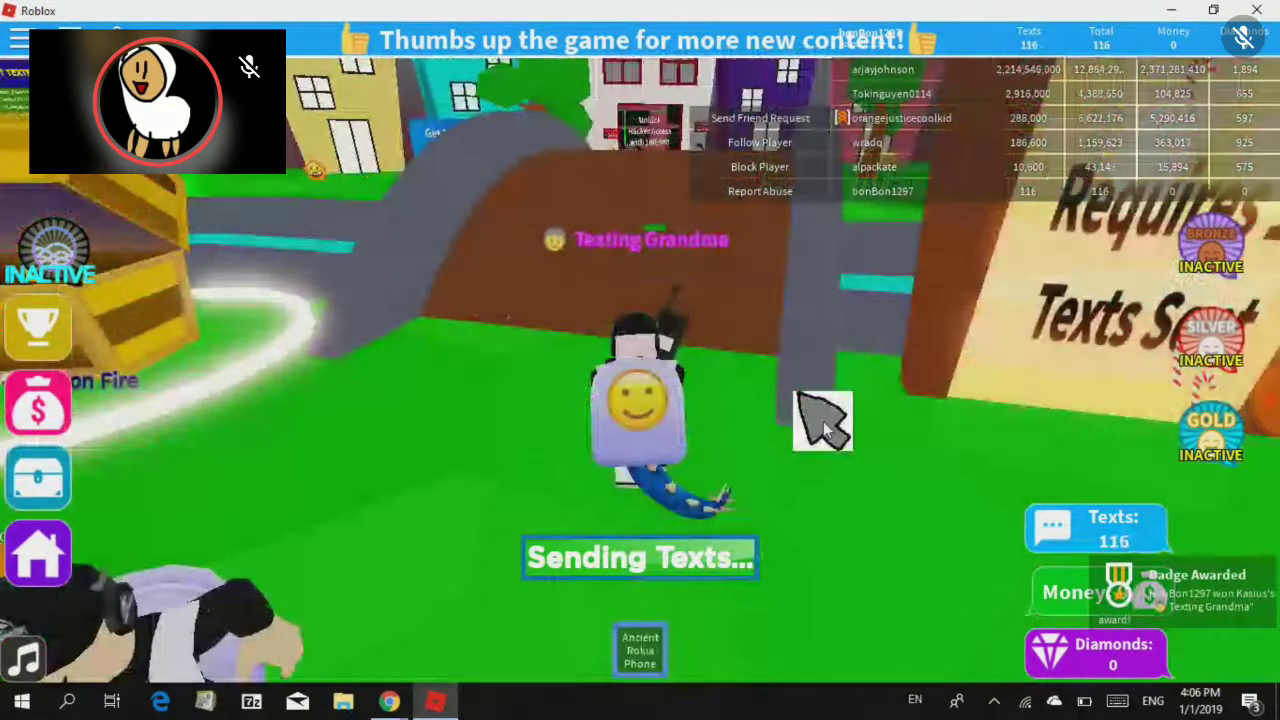
click(822, 420)
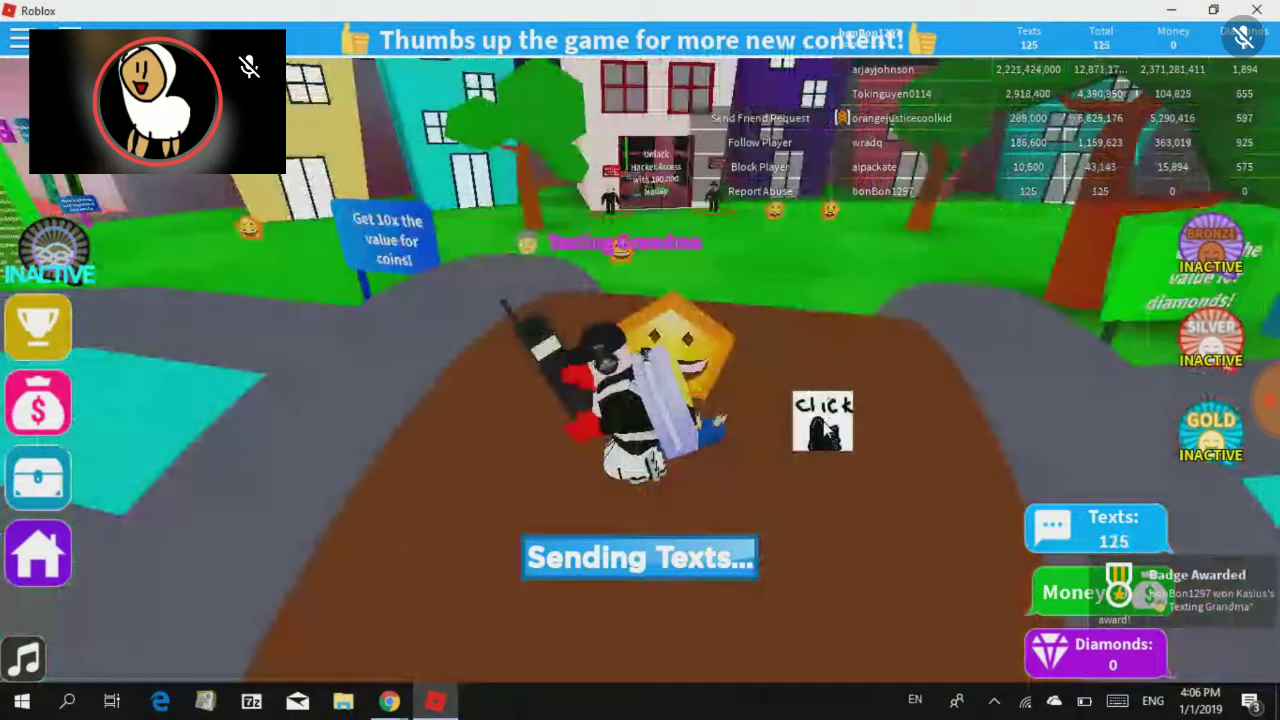
click(822, 420)
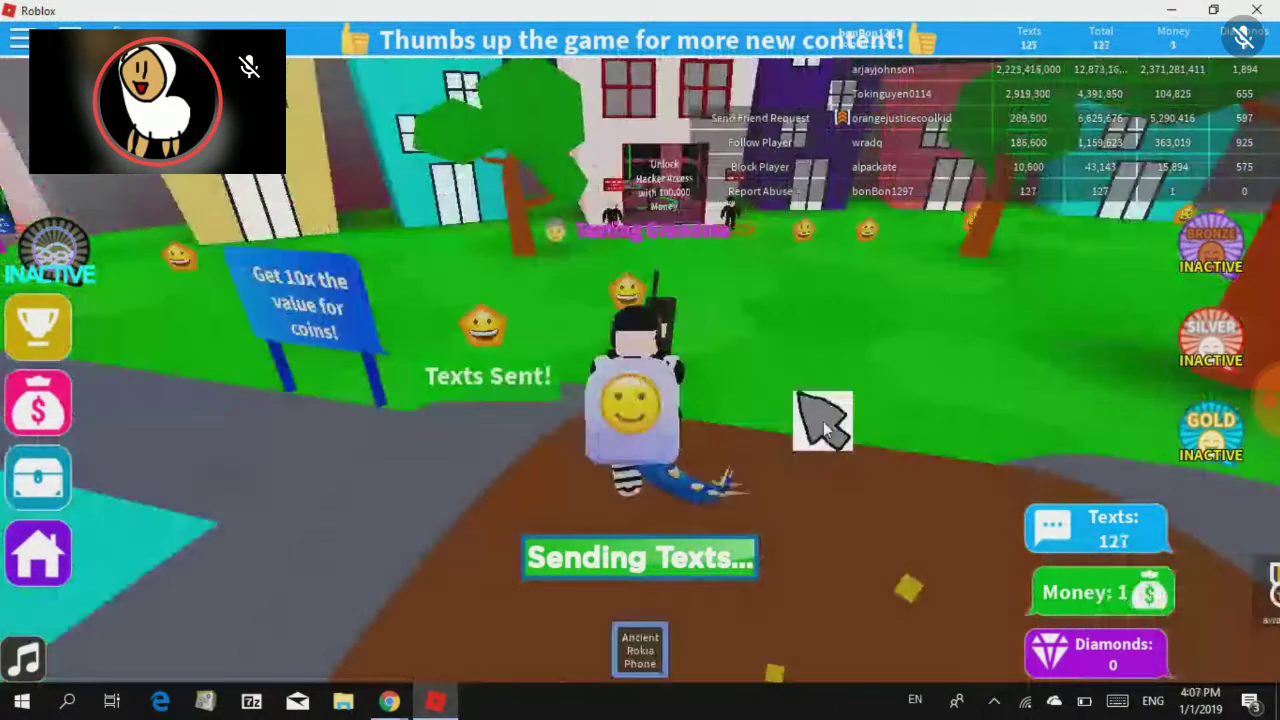
click(822, 420)
click(993, 406)
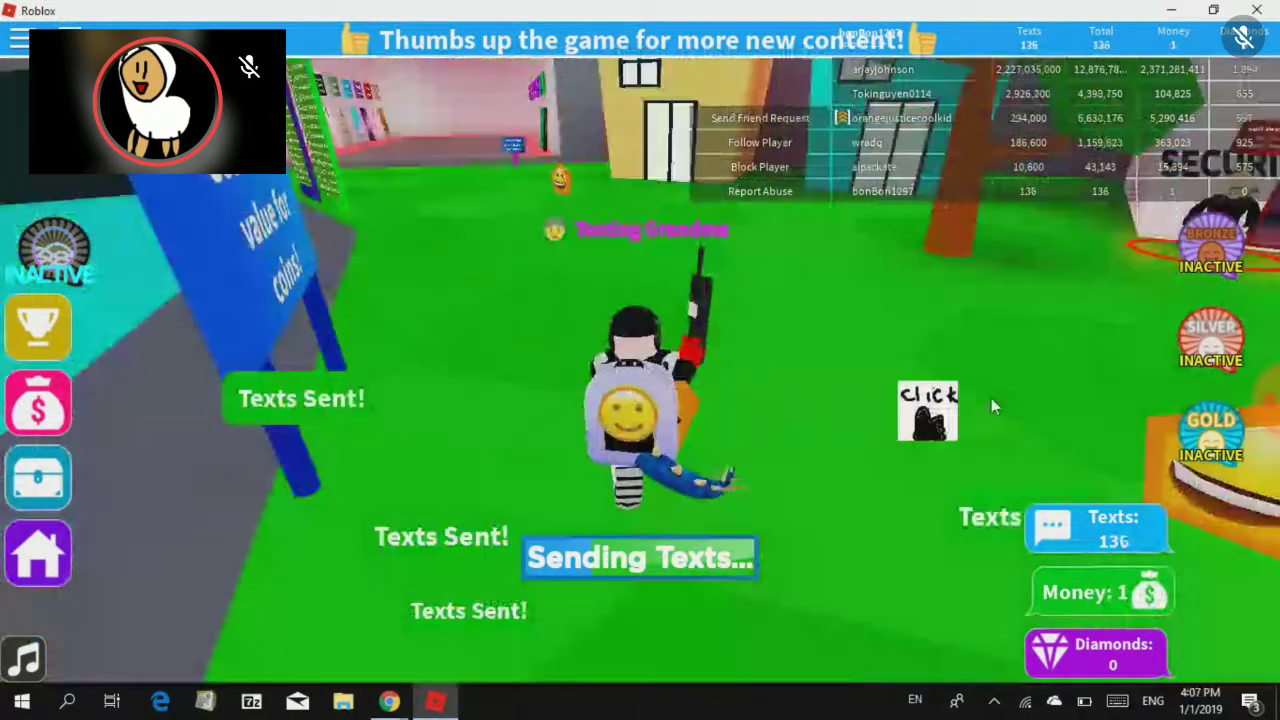
click(762, 432)
click(762, 432)
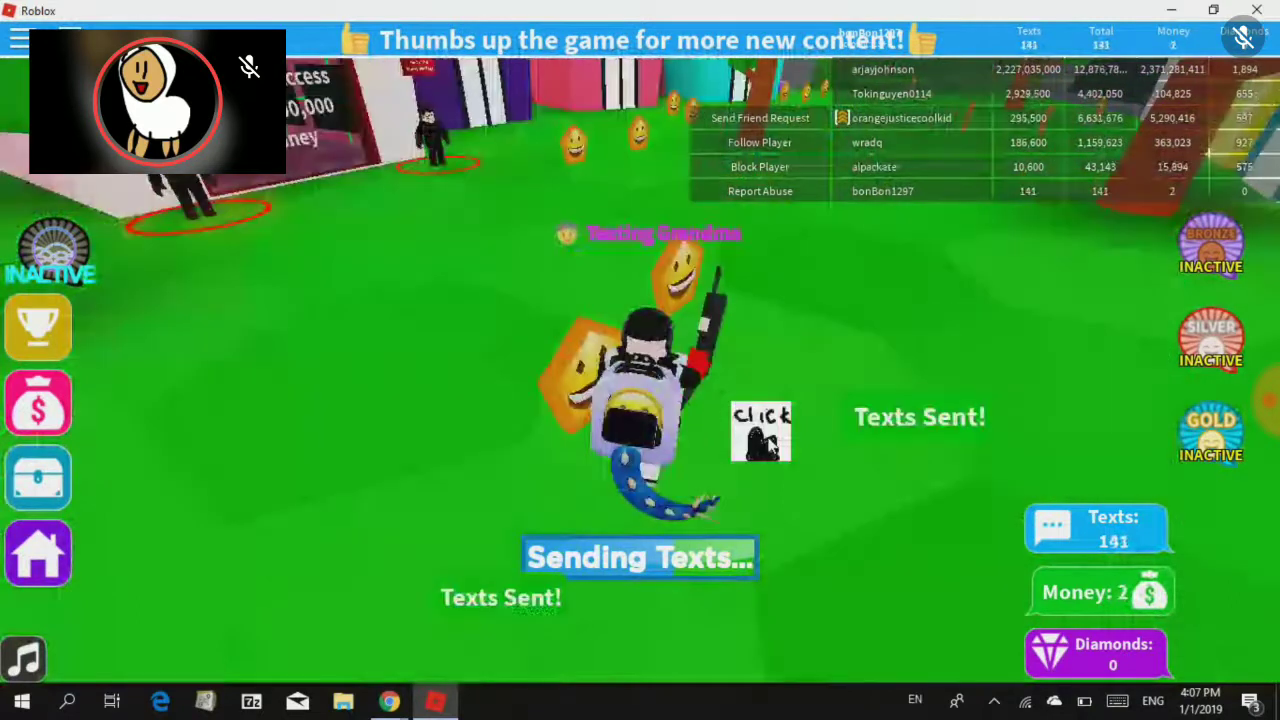
click(762, 432)
click(762, 432)
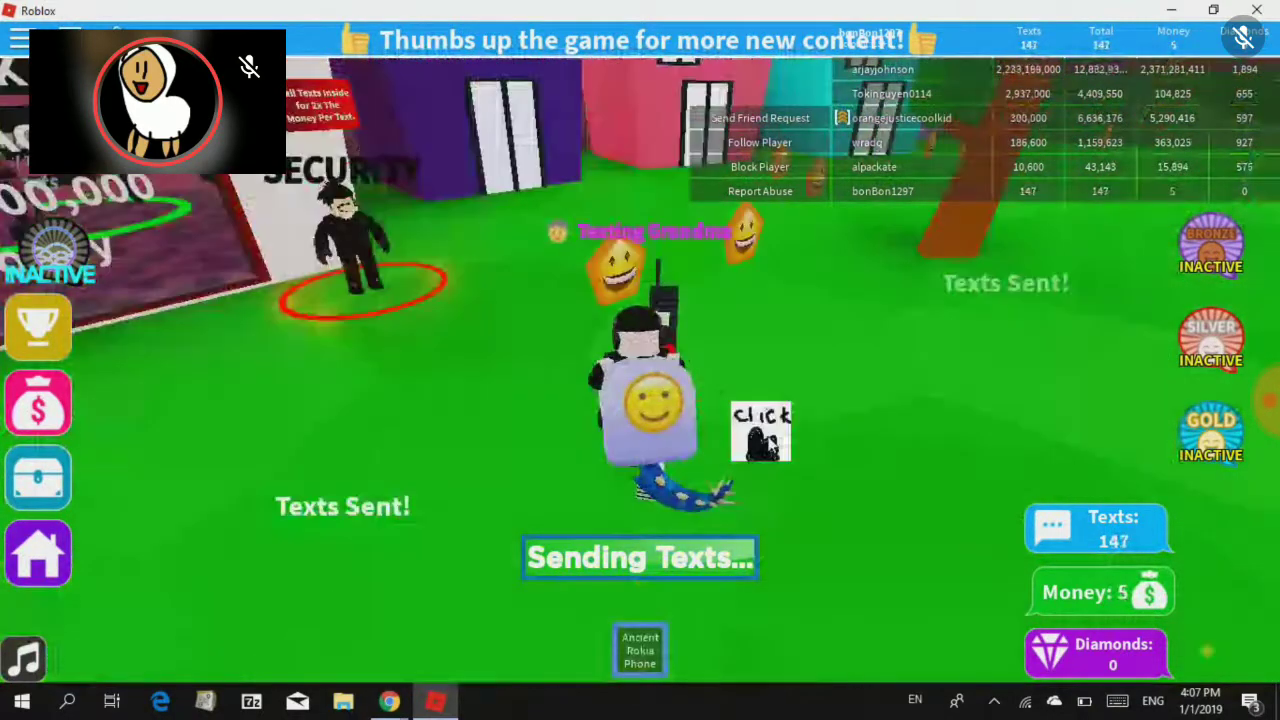
click(762, 432)
click(762, 432)
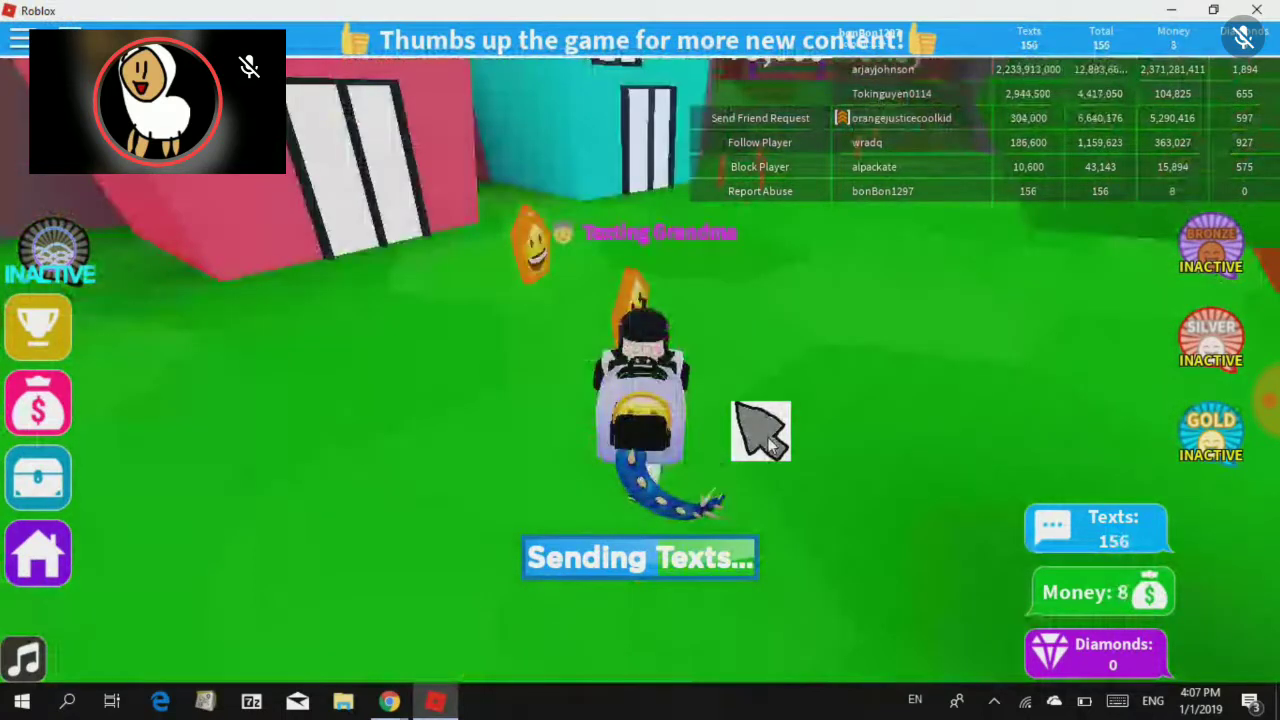
click(762, 432)
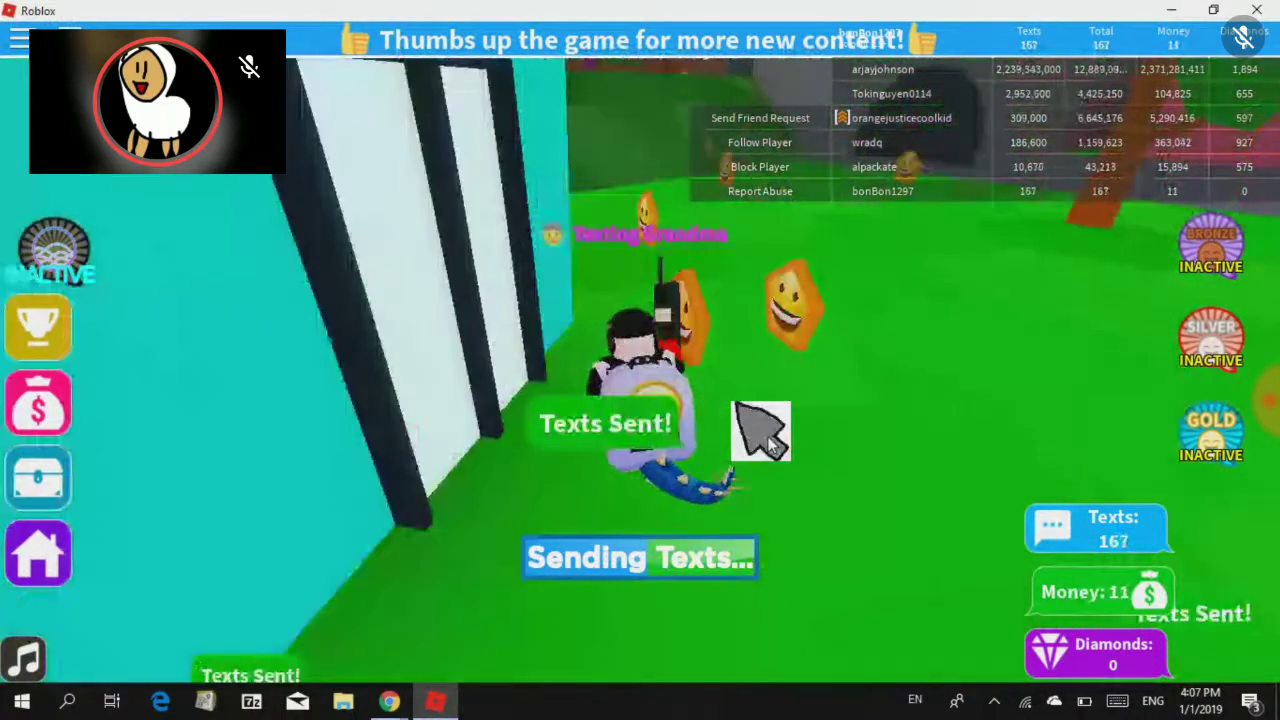
click(762, 432)
click(762, 432)
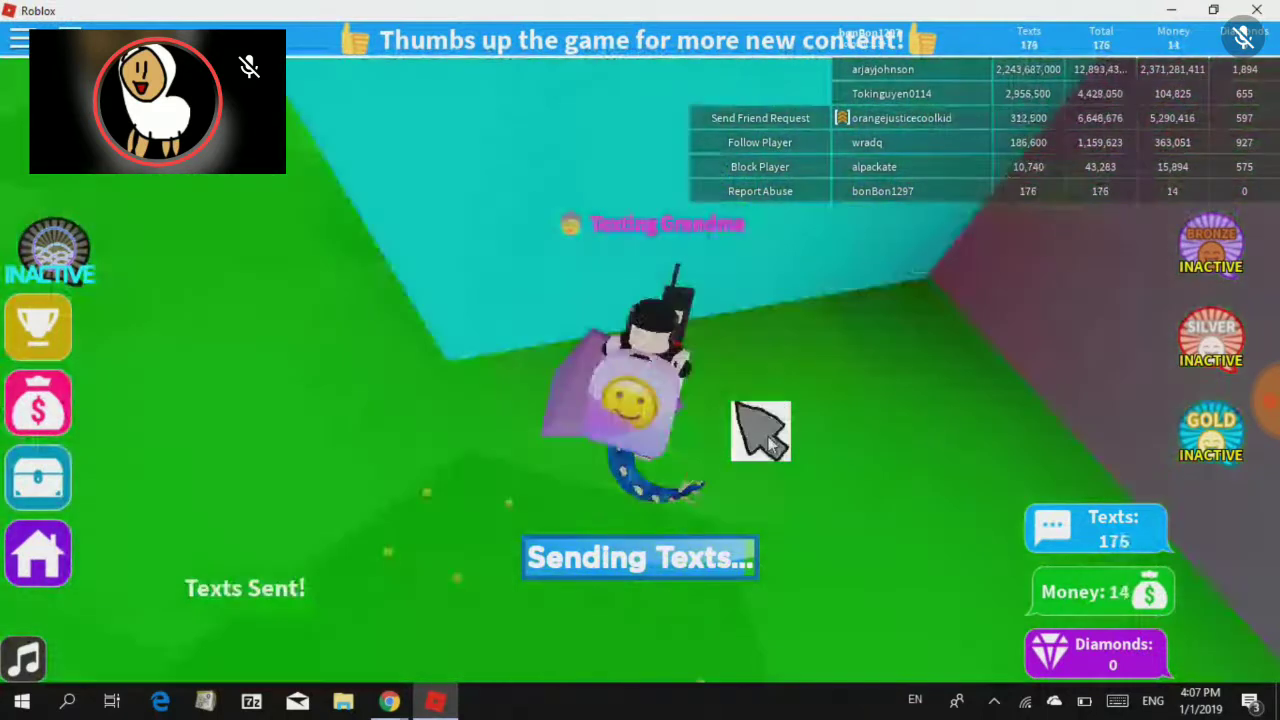
click(1020, 418)
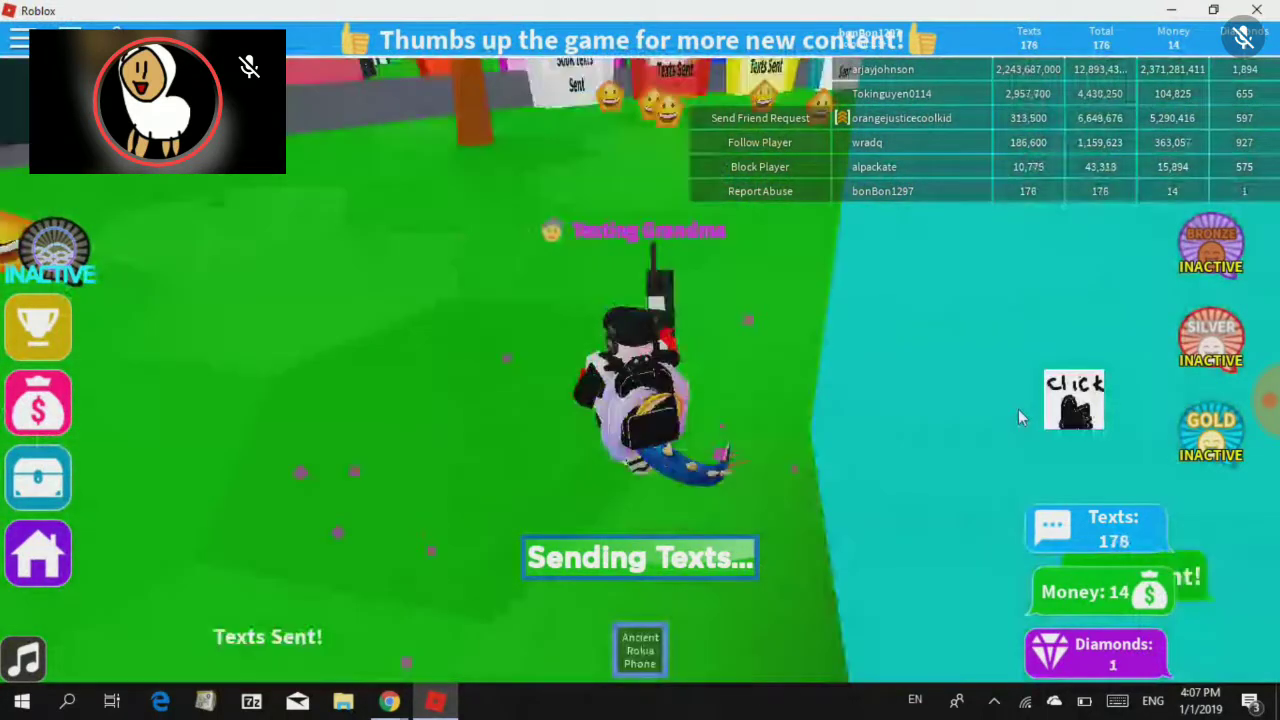
click(1020, 418)
click(728, 348)
click(709, 429)
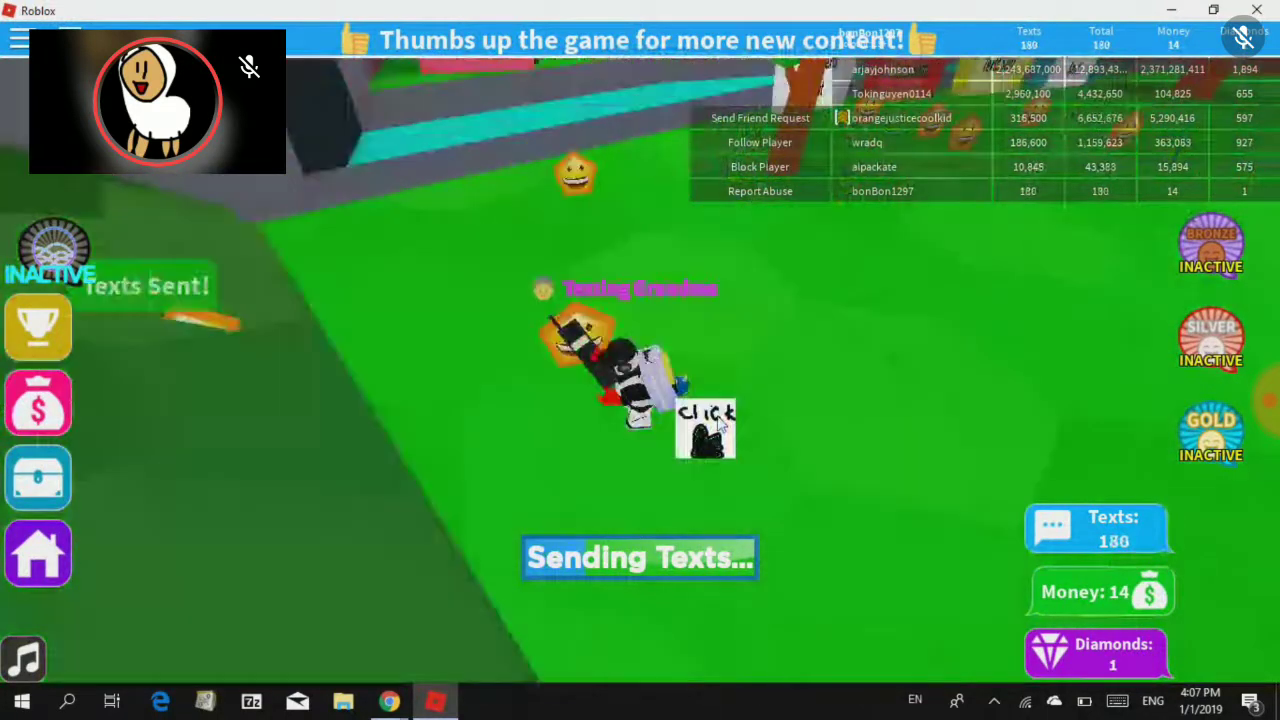
click(787, 413)
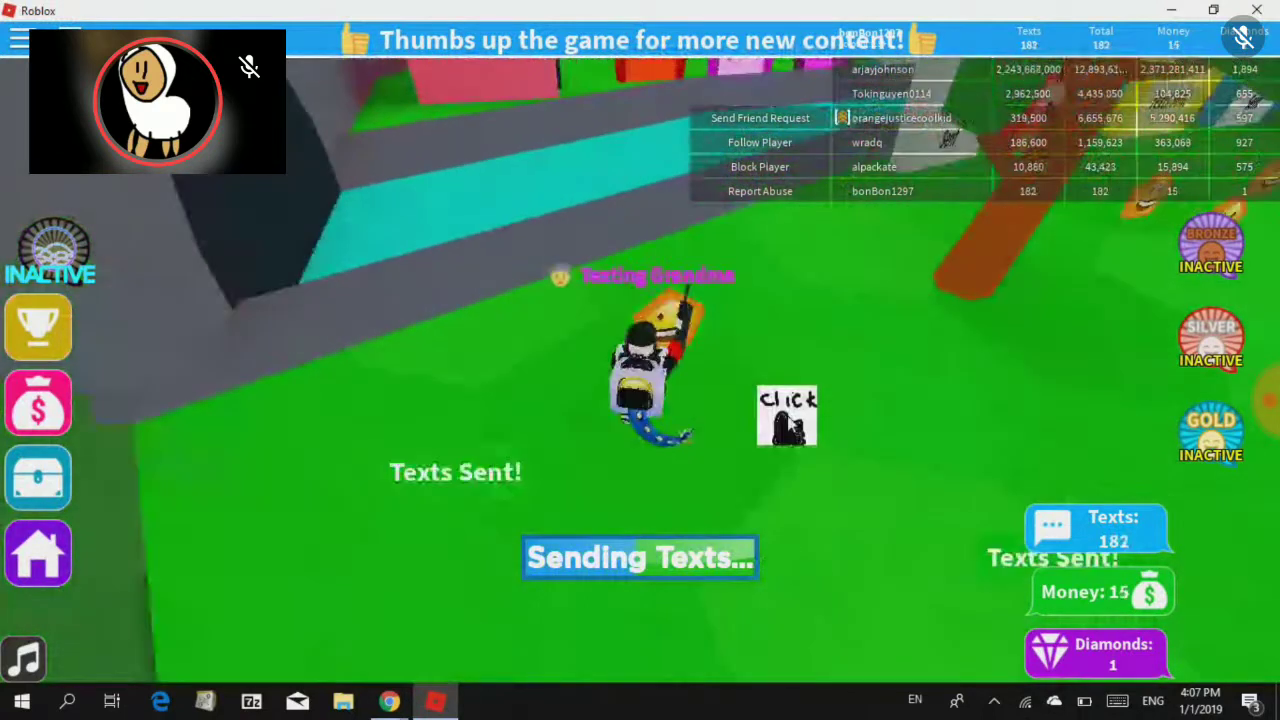
click(787, 413)
click(788, 415)
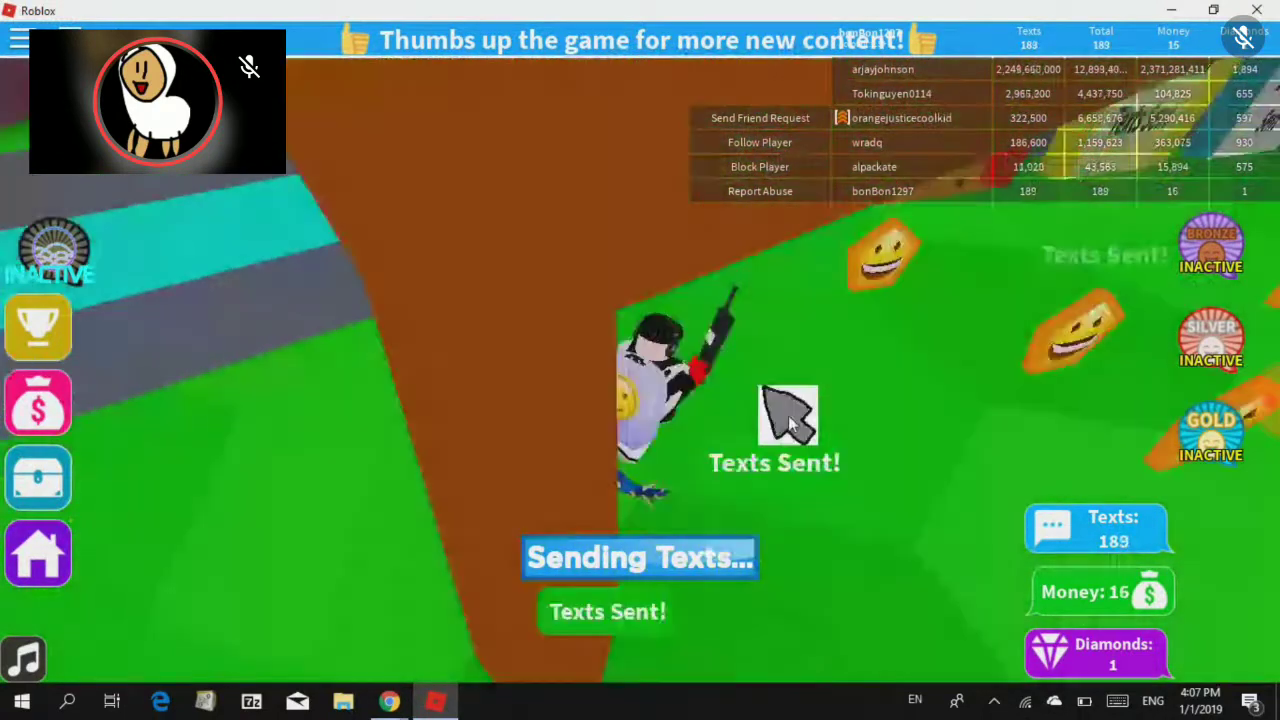
click(788, 415)
click(788, 415)
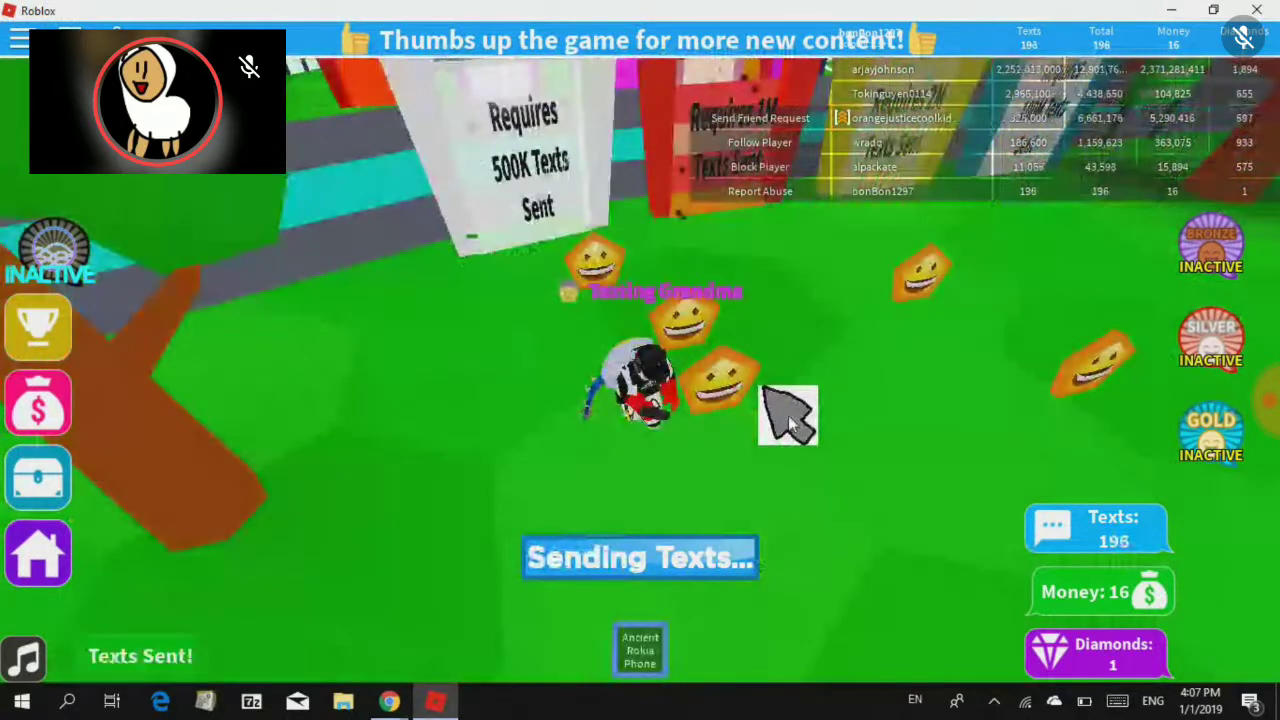
Send a long burst of texts with repeated clicks to raise the text count
click(836, 434)
click(836, 434)
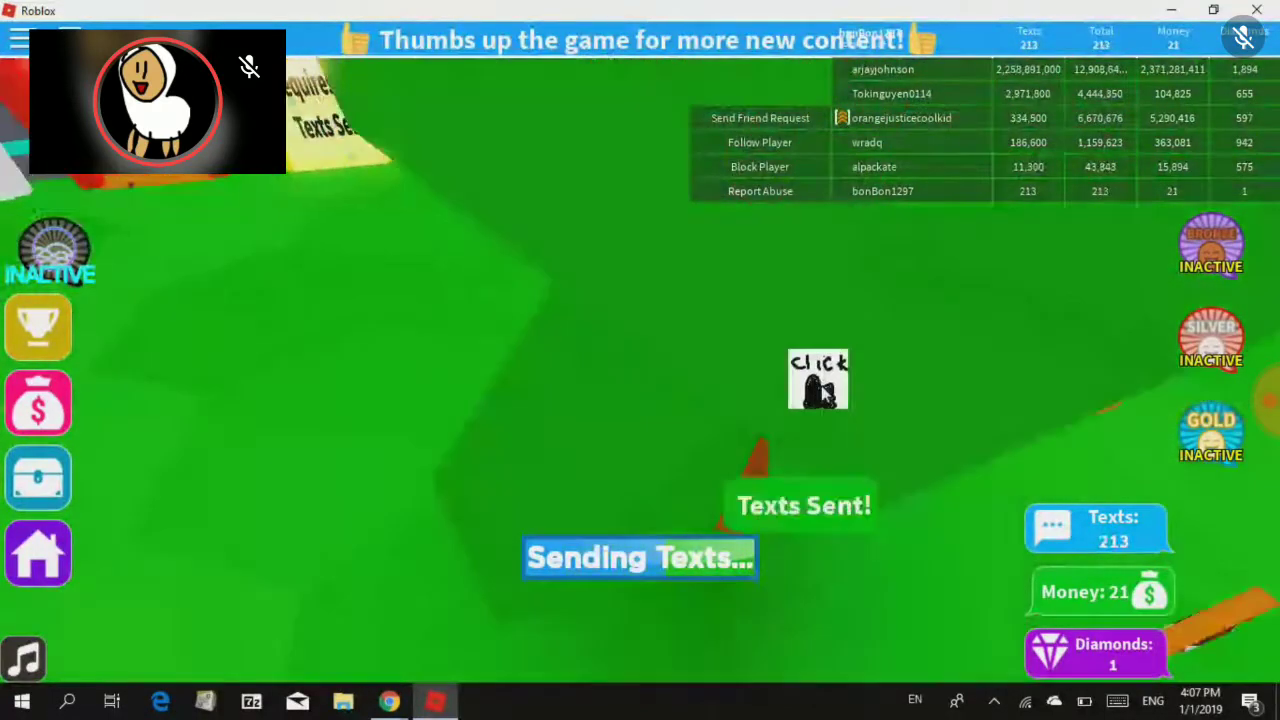
click(820, 377)
click(933, 414)
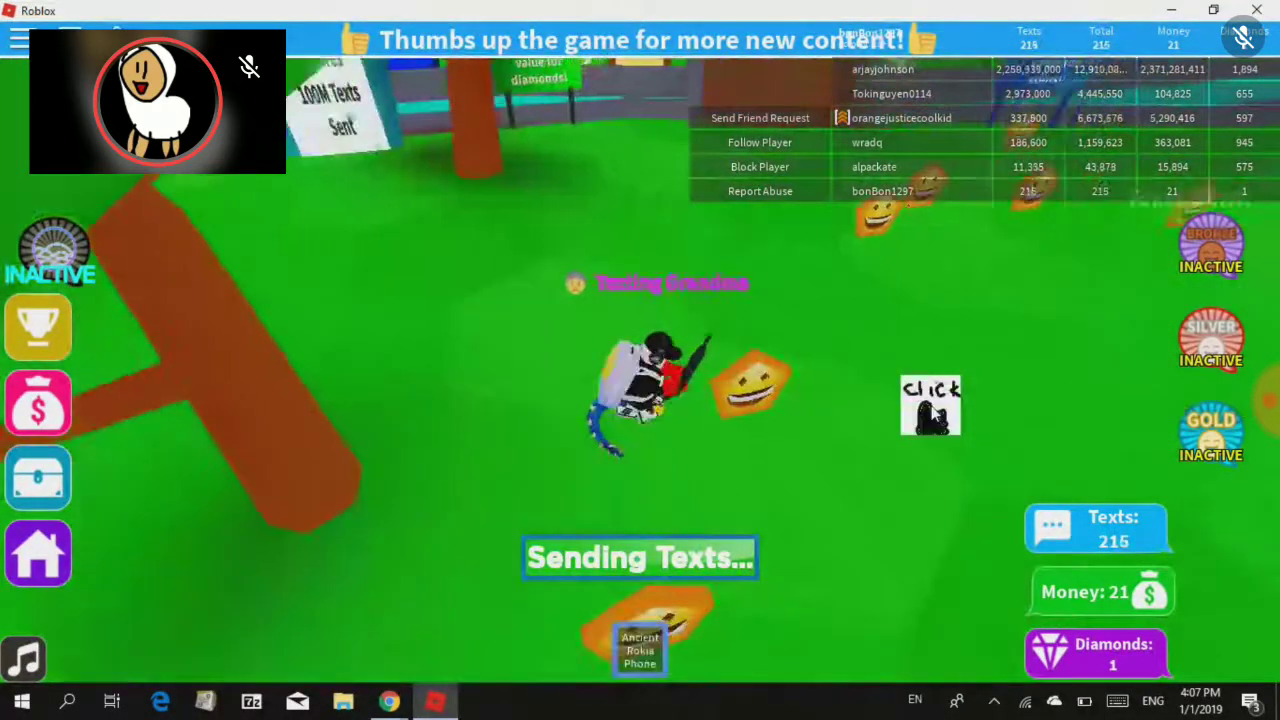
click(933, 410)
click(933, 410)
click(932, 410)
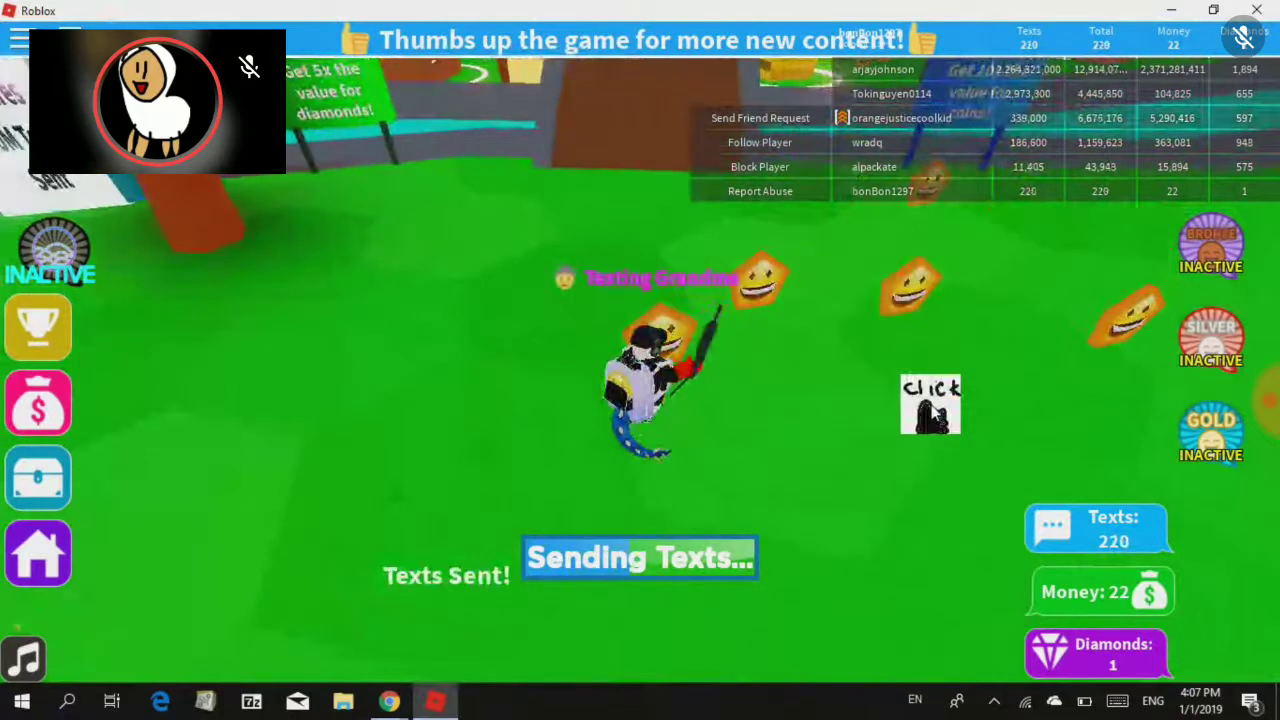
click(932, 410)
click(931, 405)
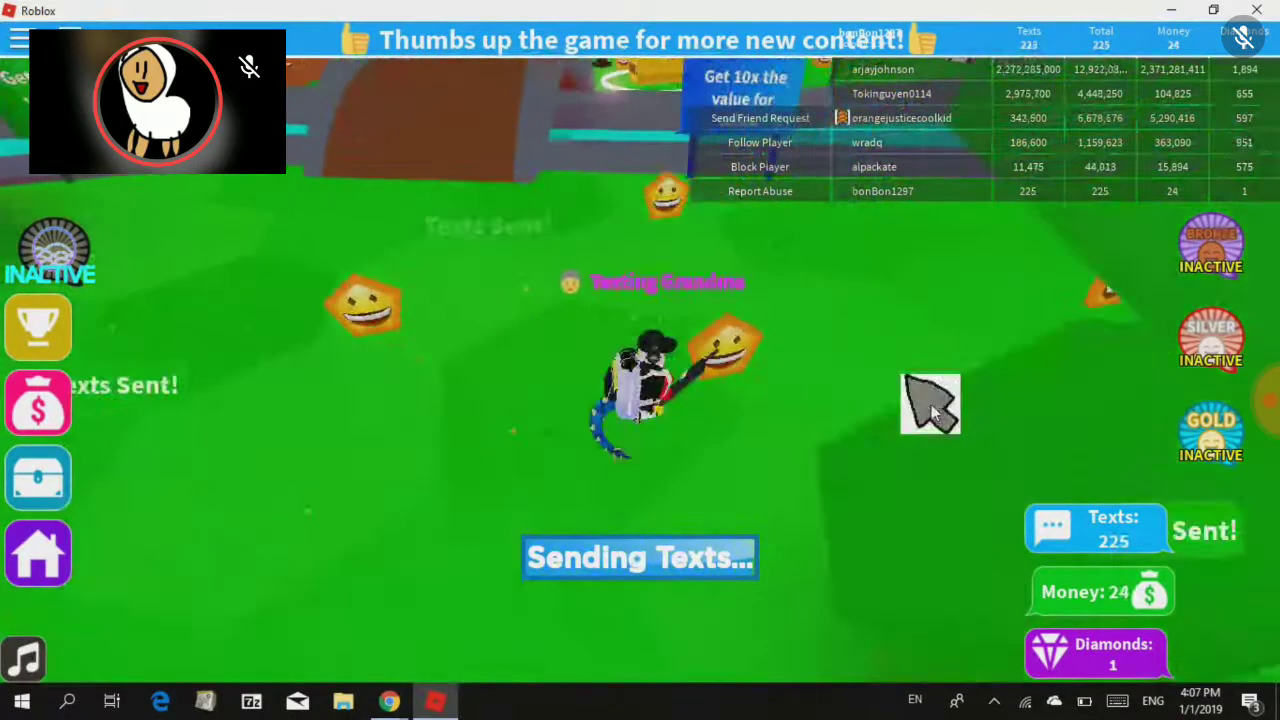
click(931, 405)
click(931, 405)
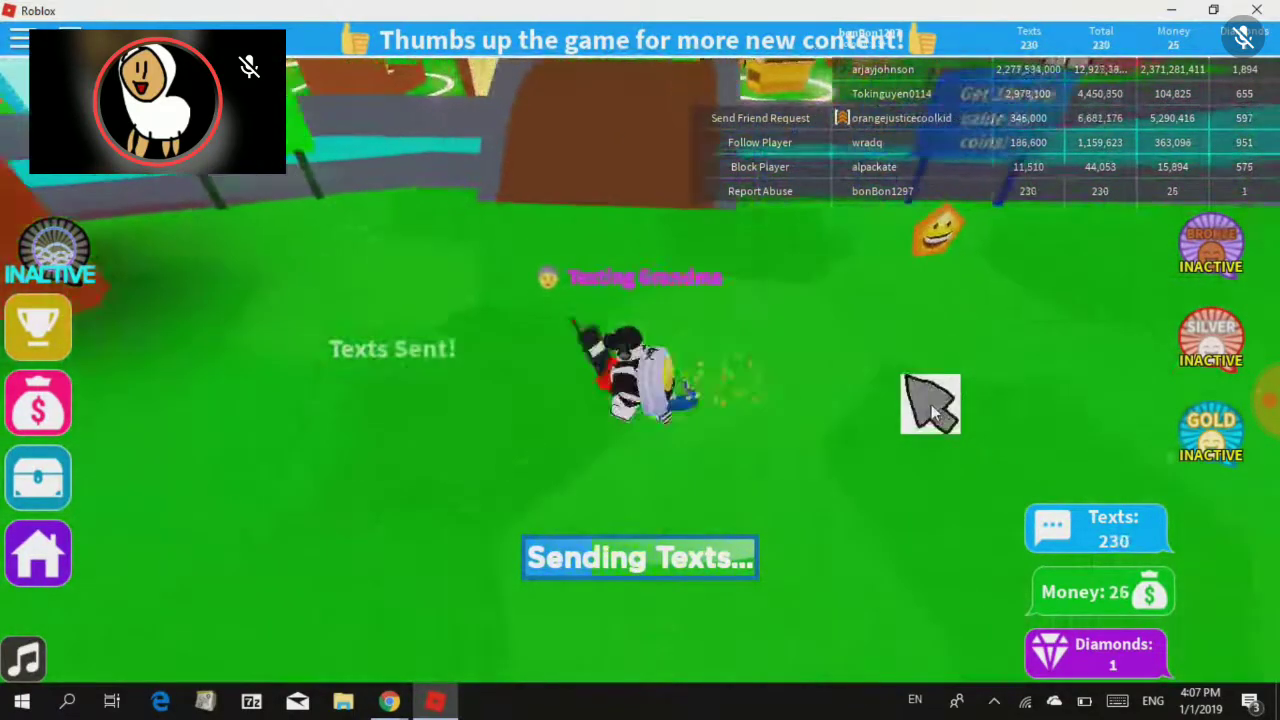
click(931, 405)
click(931, 405)
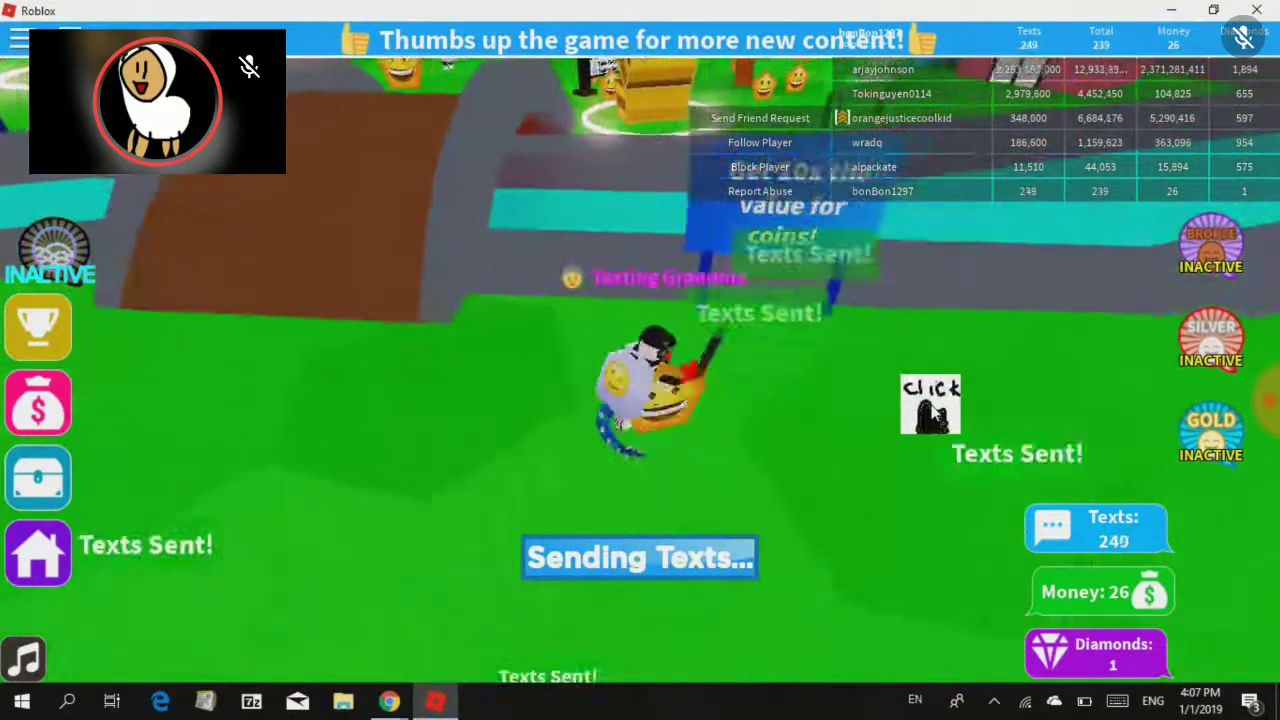
click(931, 405)
click(931, 405)
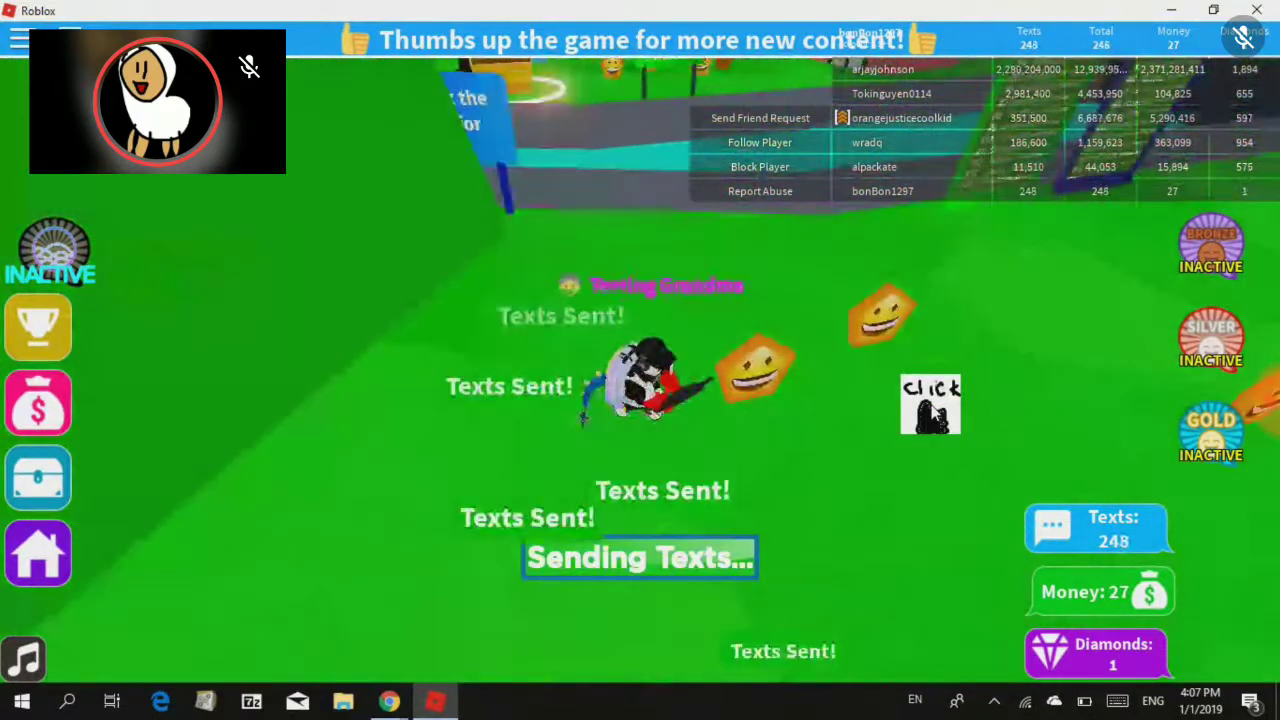
click(931, 405)
click(931, 405)
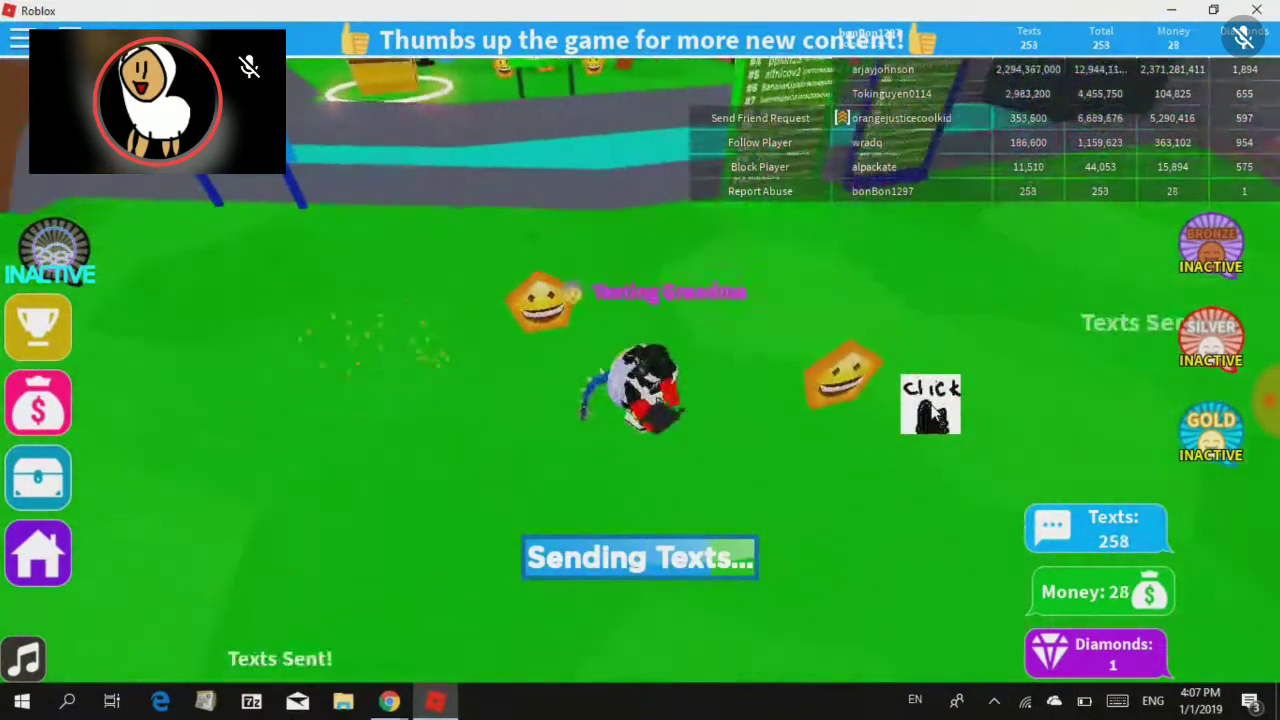
click(931, 405)
click(931, 405)
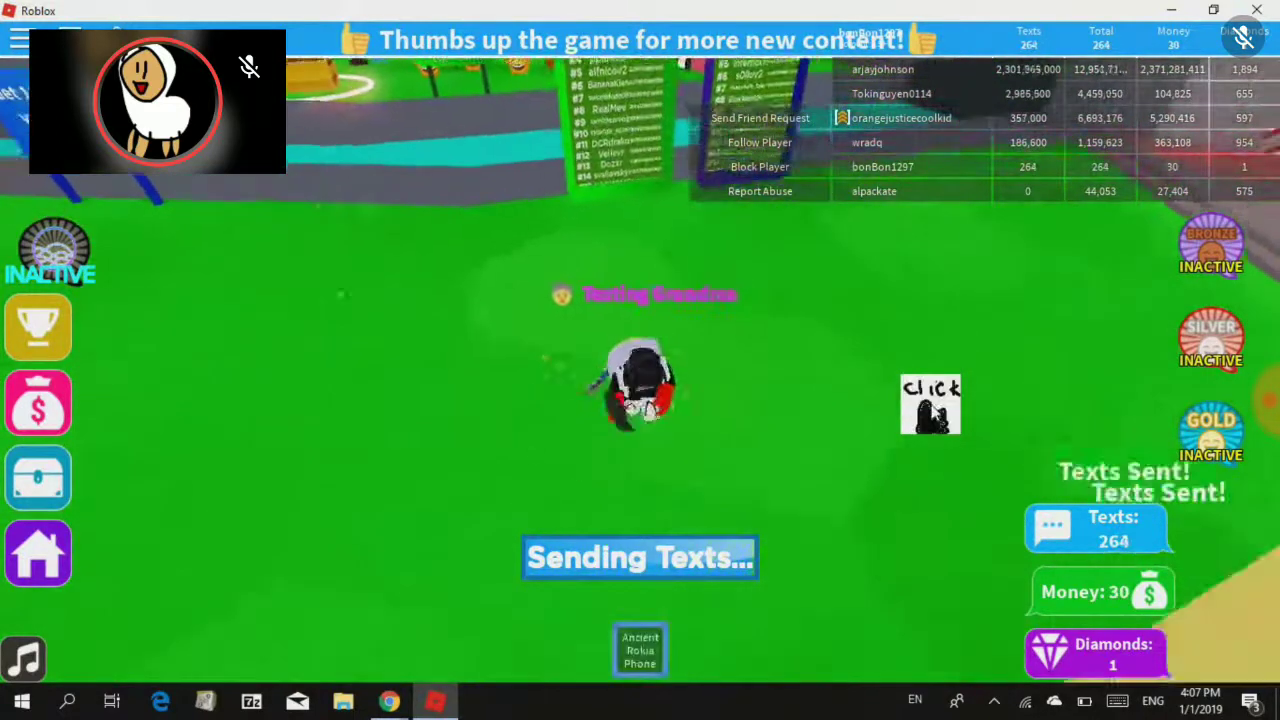
Send a few more texts, then walk the avatar forward into the phone-shop hallway
scroll(948, 309, up, 5)
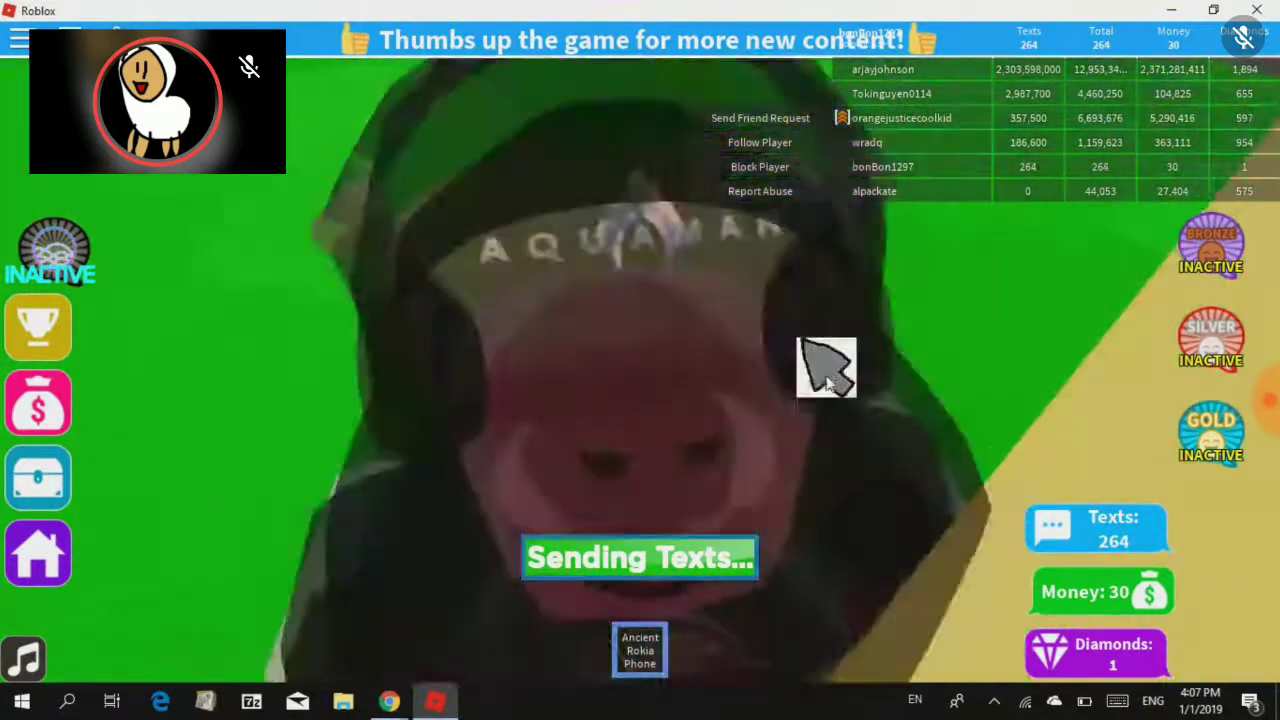
scroll(826, 367, down, 5)
click(1057, 243)
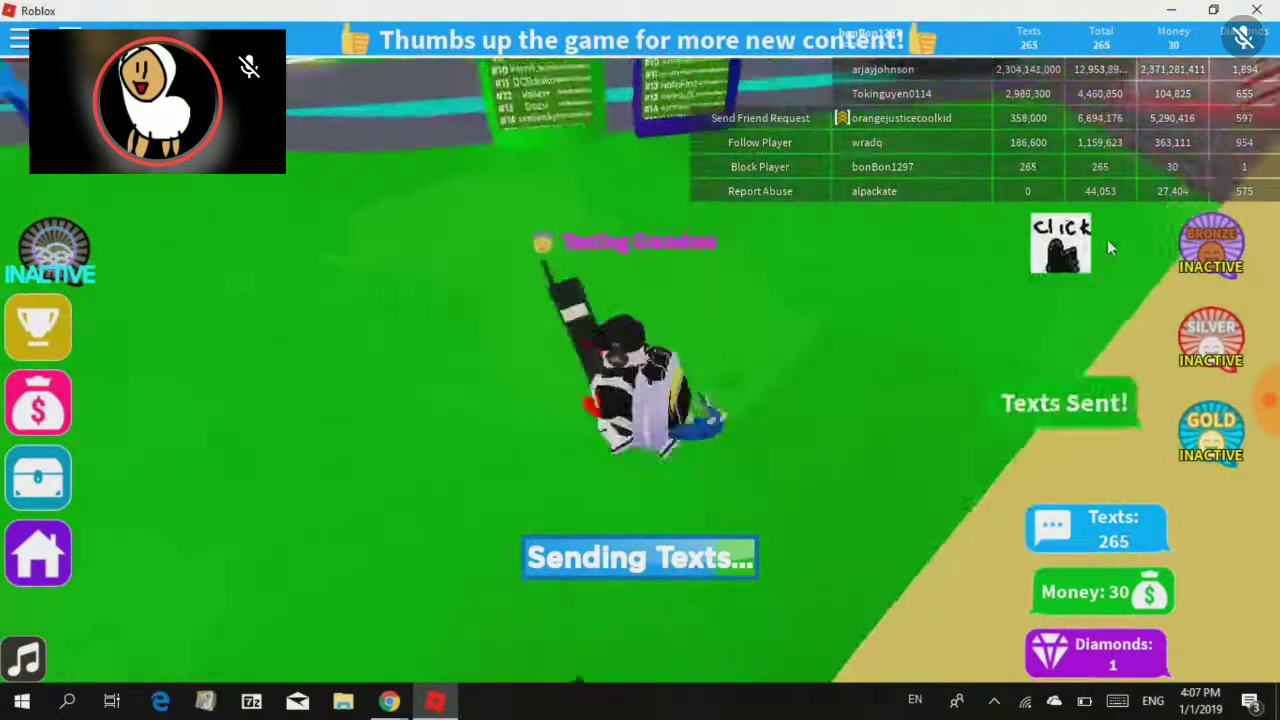
click(857, 294)
click(757, 329)
click(772, 326)
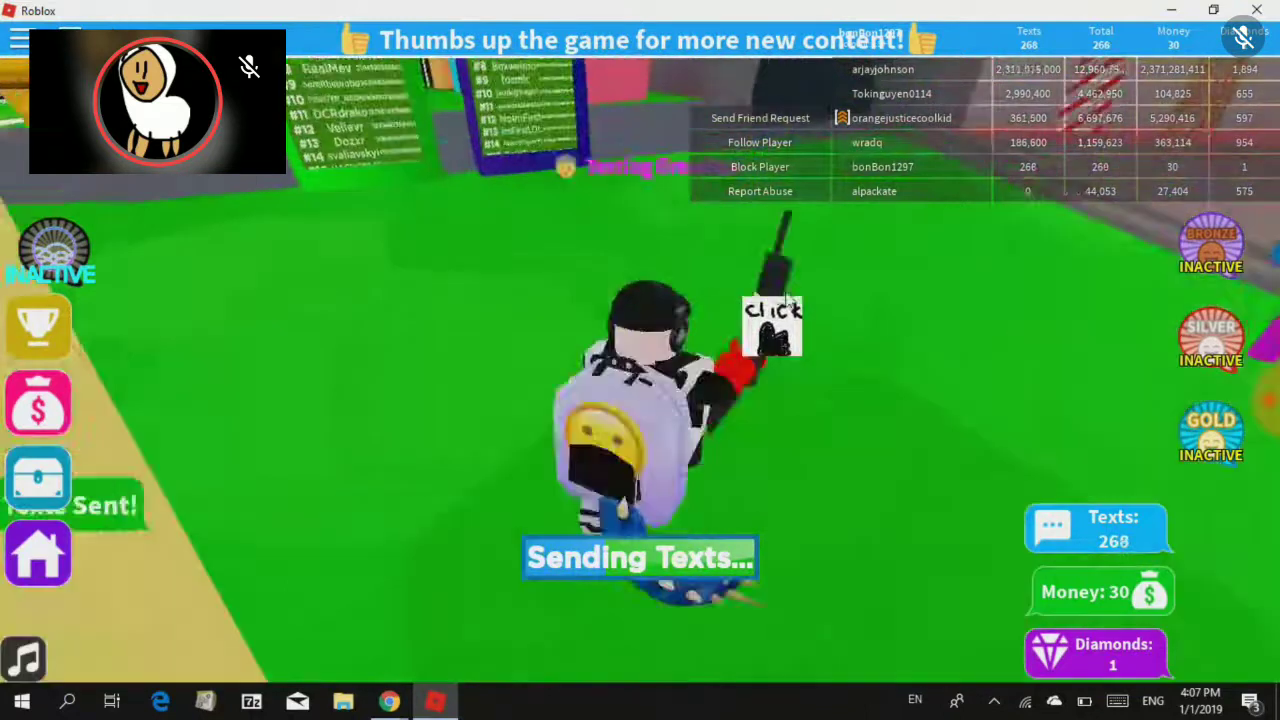
scroll(800, 250, down, 3)
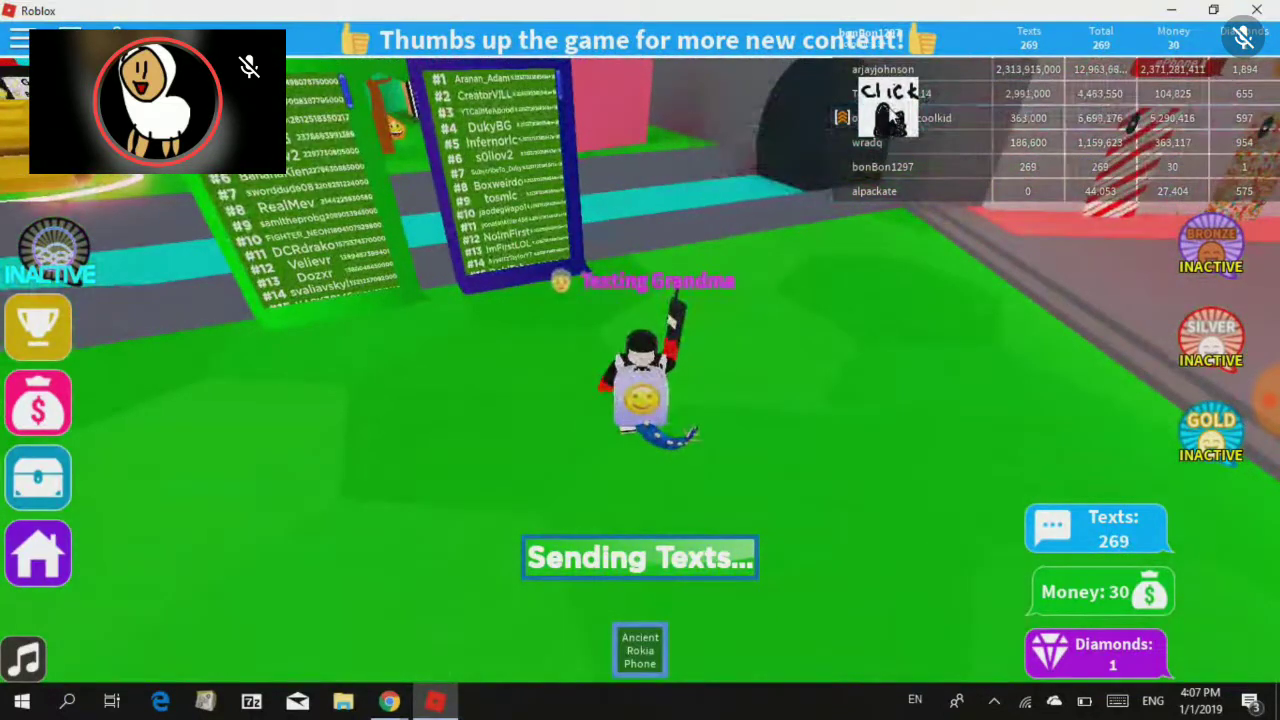
click(714, 257)
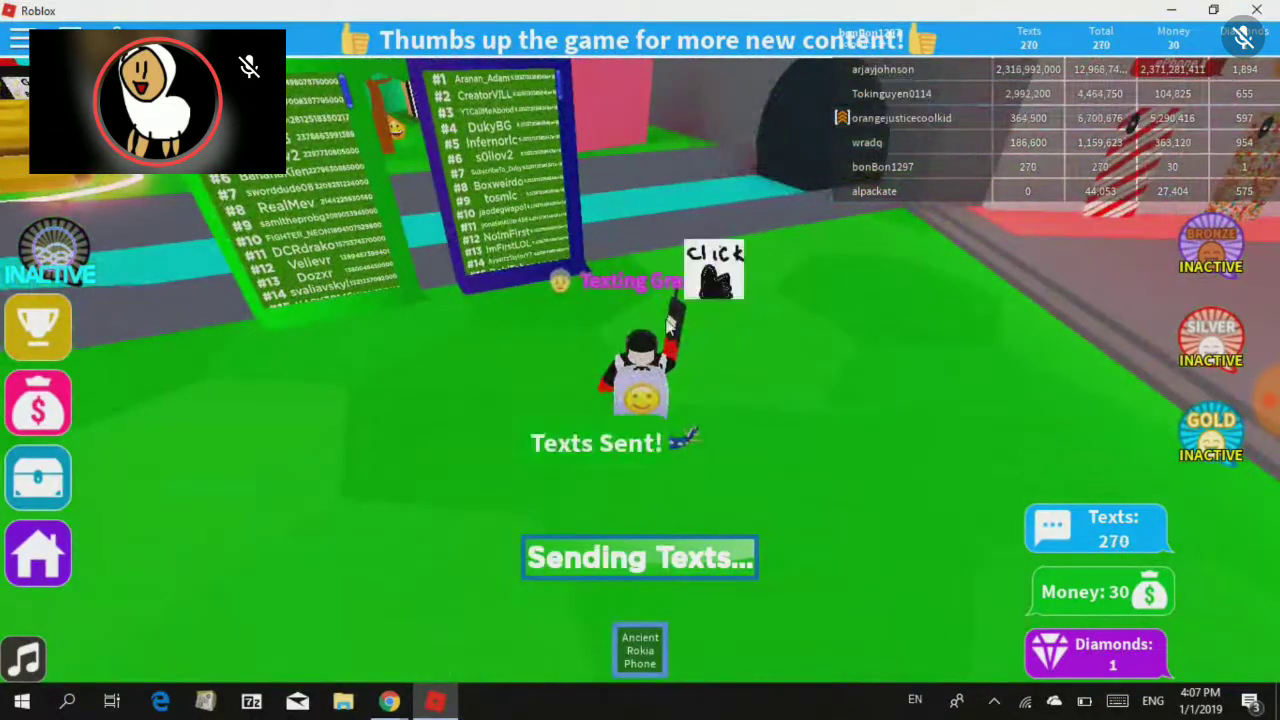
key(w)
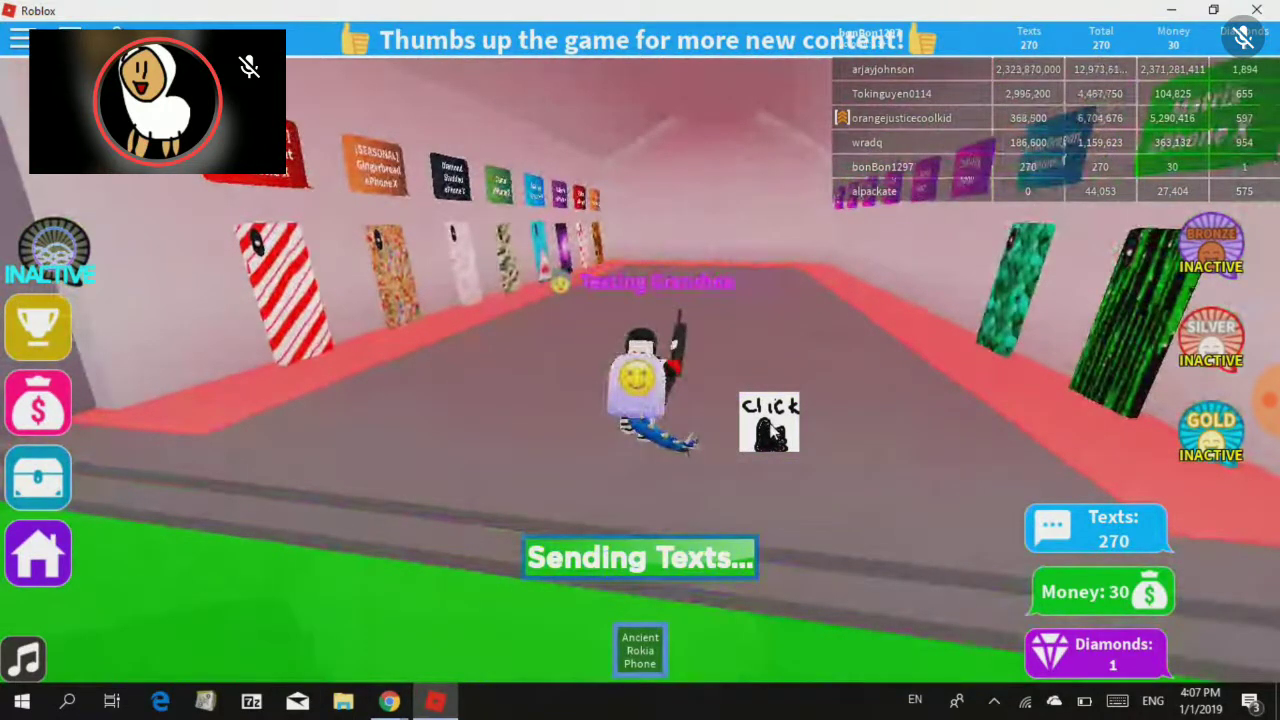
Send texts while walking toward and along the phone display wall
click(769, 421)
click(752, 300)
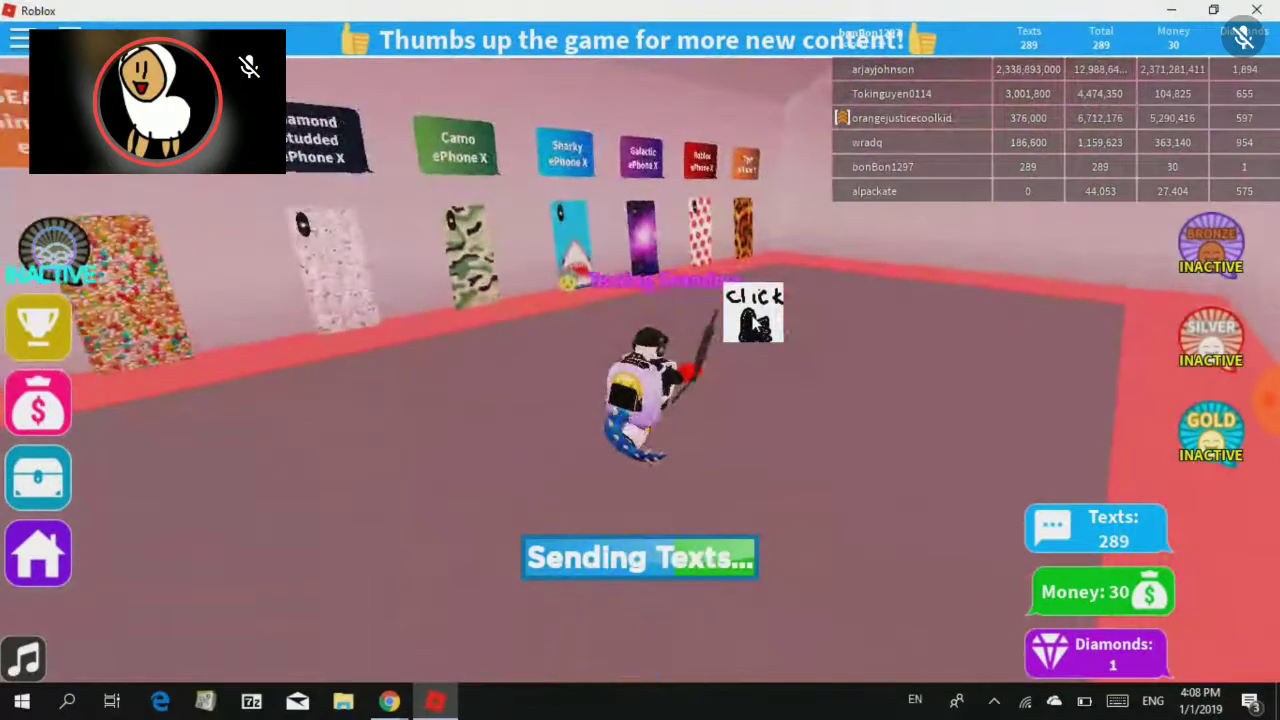
click(753, 318)
click(753, 318)
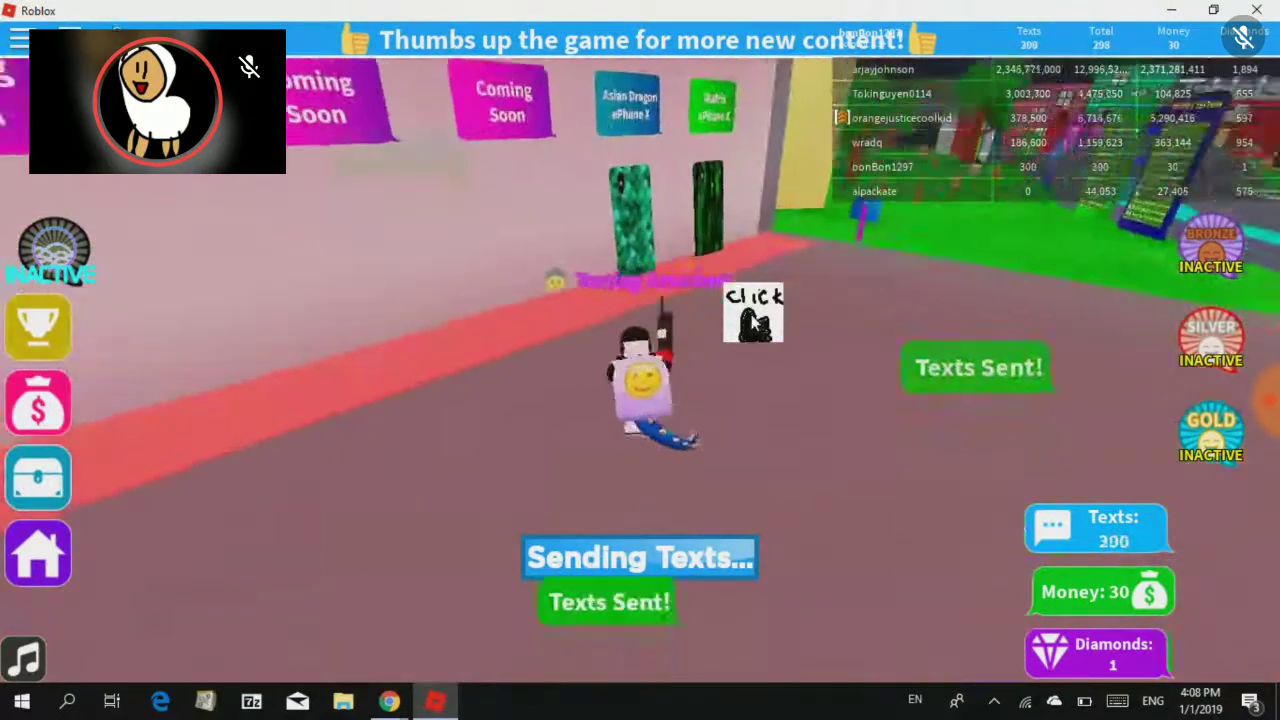
click(755, 313)
click(771, 337)
click(828, 425)
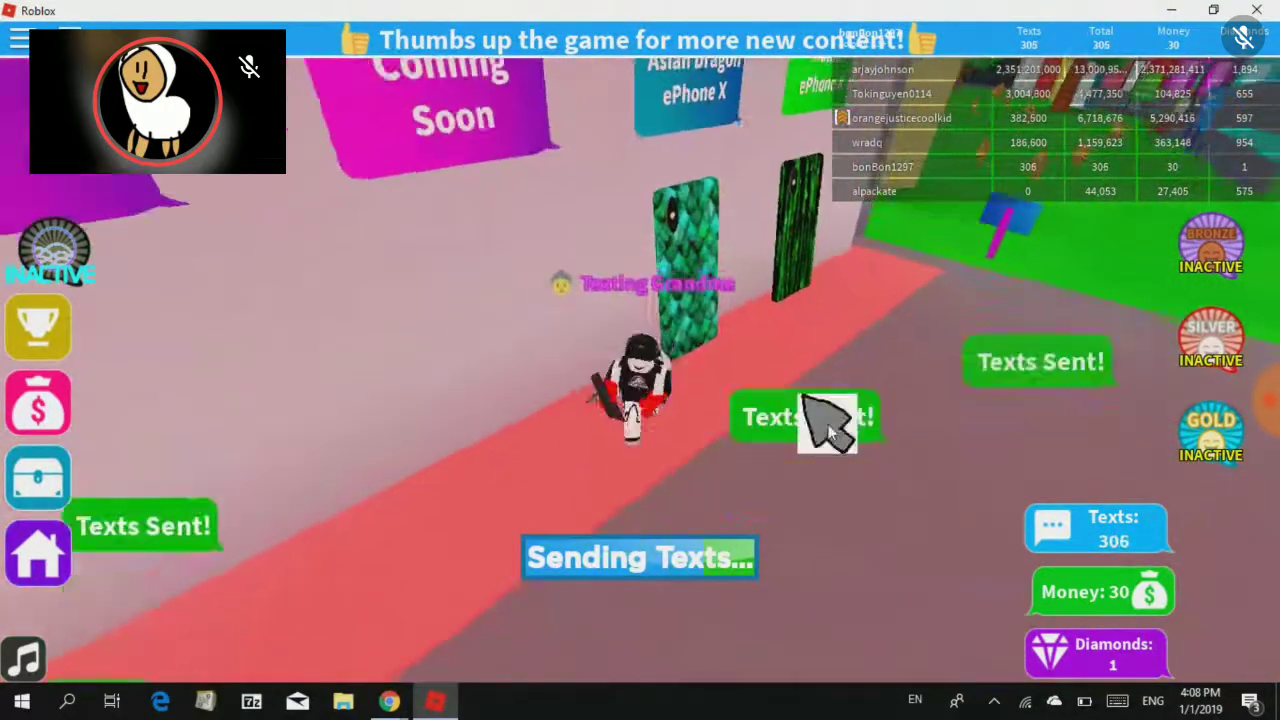
Keep texting beside the Special Dragon ePhone X as its Robux prompt appears, passing 320 texts
click(829, 403)
click(950, 398)
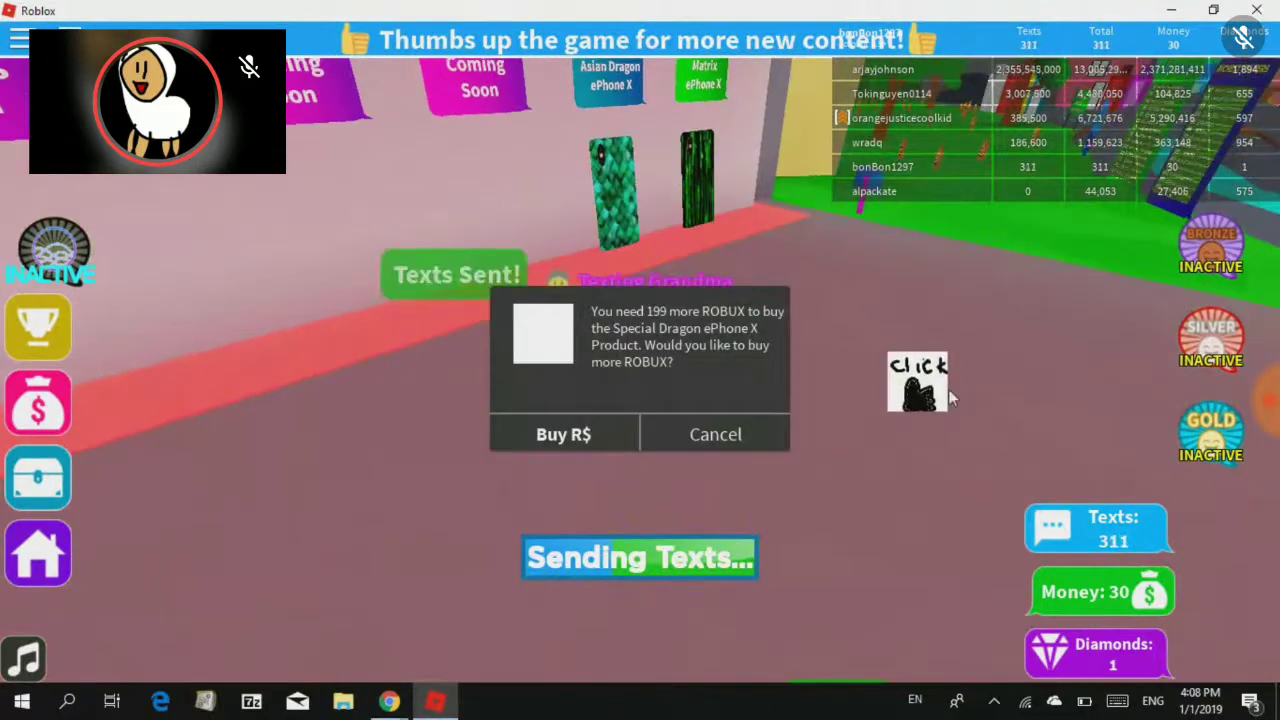
click(820, 410)
click(780, 418)
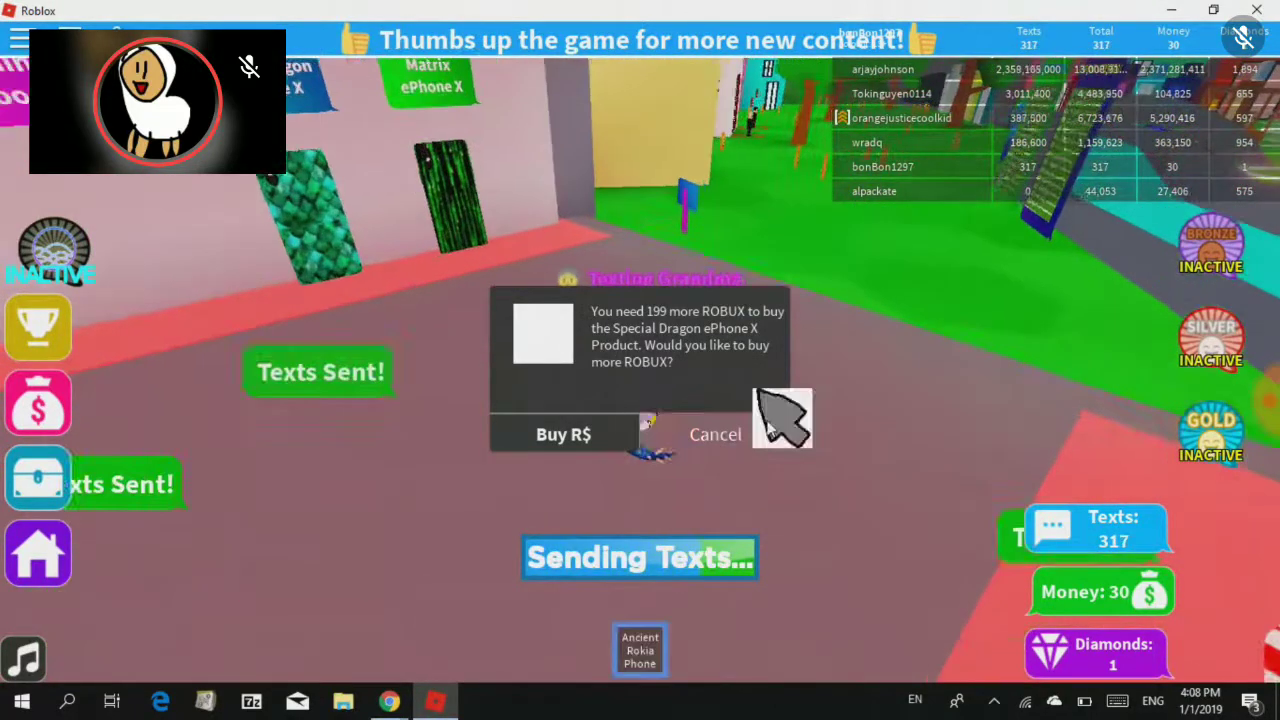
click(722, 430)
click(712, 440)
click(695, 425)
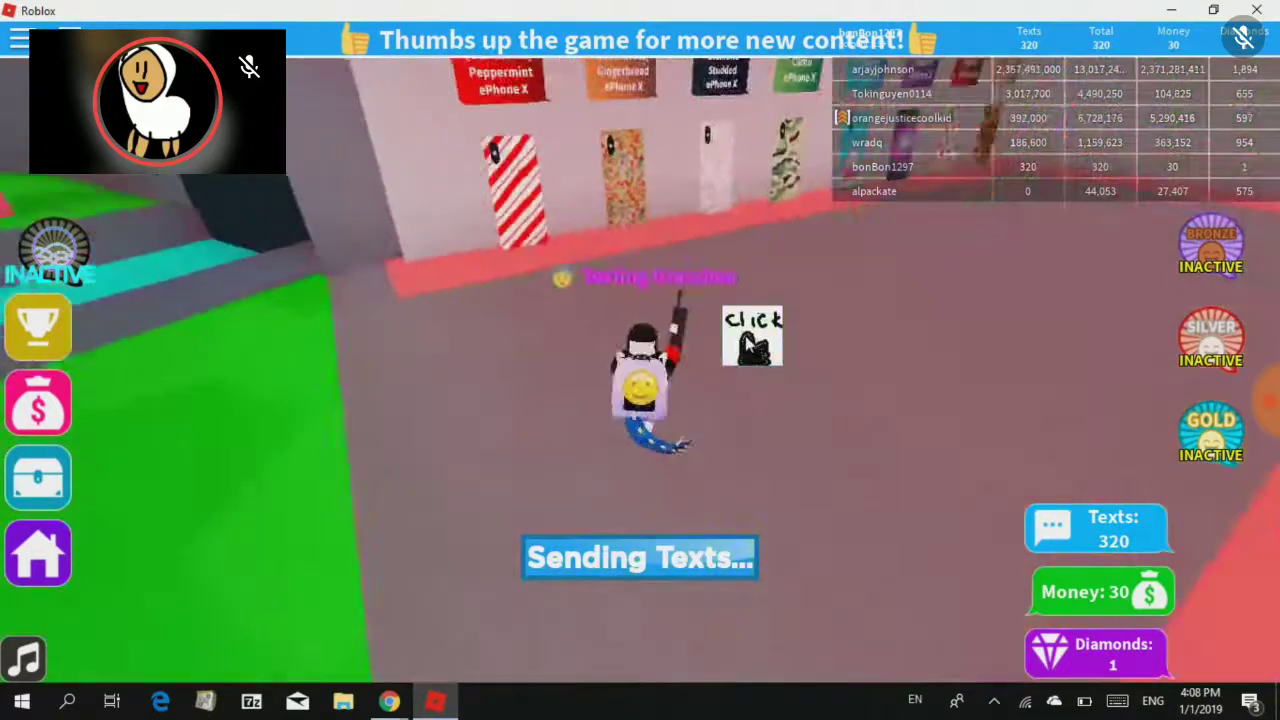
Cancel the Special Dragon Robux offer and send more texts along the phone wall
click(748, 330)
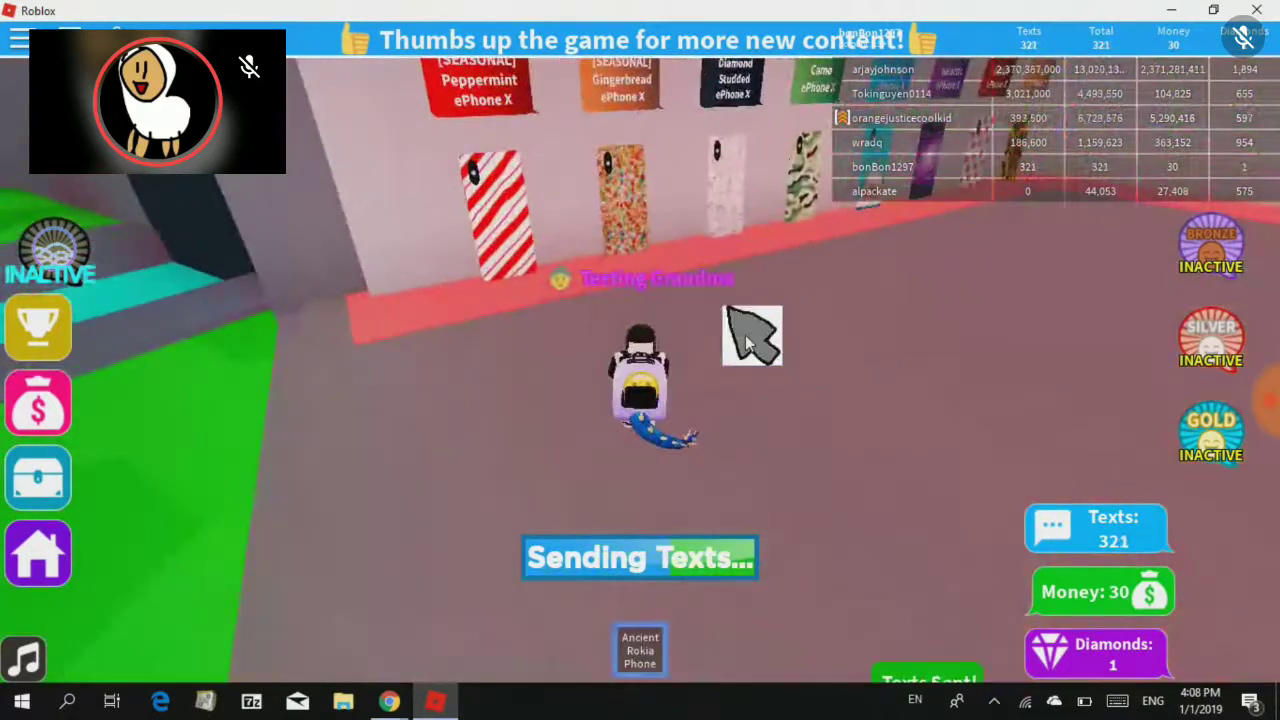
click(750, 360)
click(754, 394)
click(752, 394)
click(752, 394)
click(750, 380)
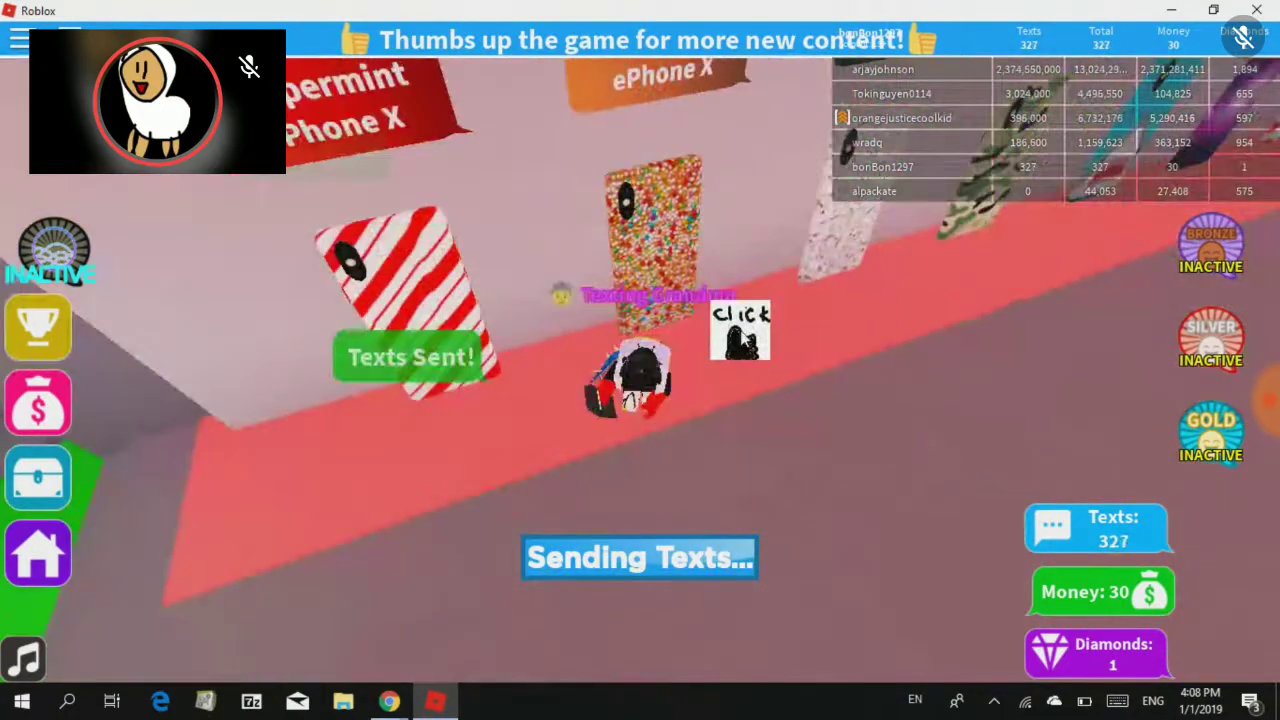
click(760, 350)
click(760, 380)
click(846, 391)
click(846, 391)
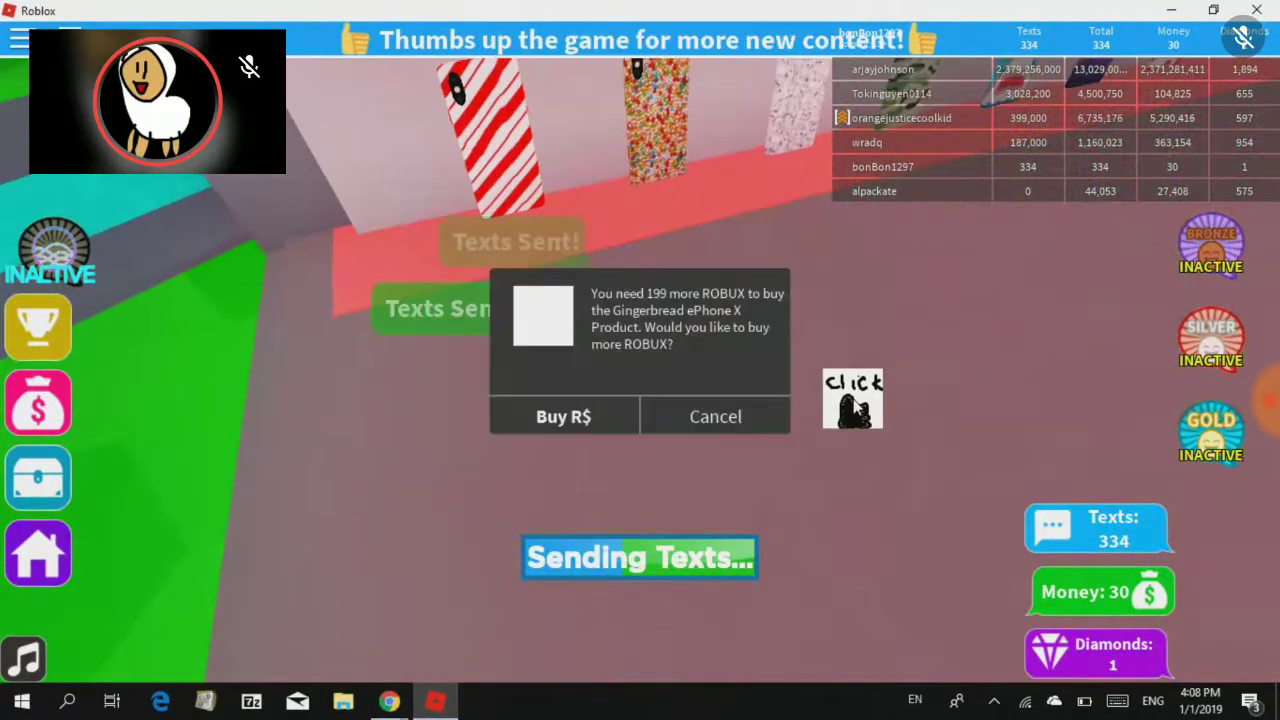
Cancel the Gingerbread ePhone X purchase offer and send another batch of texts
click(766, 416)
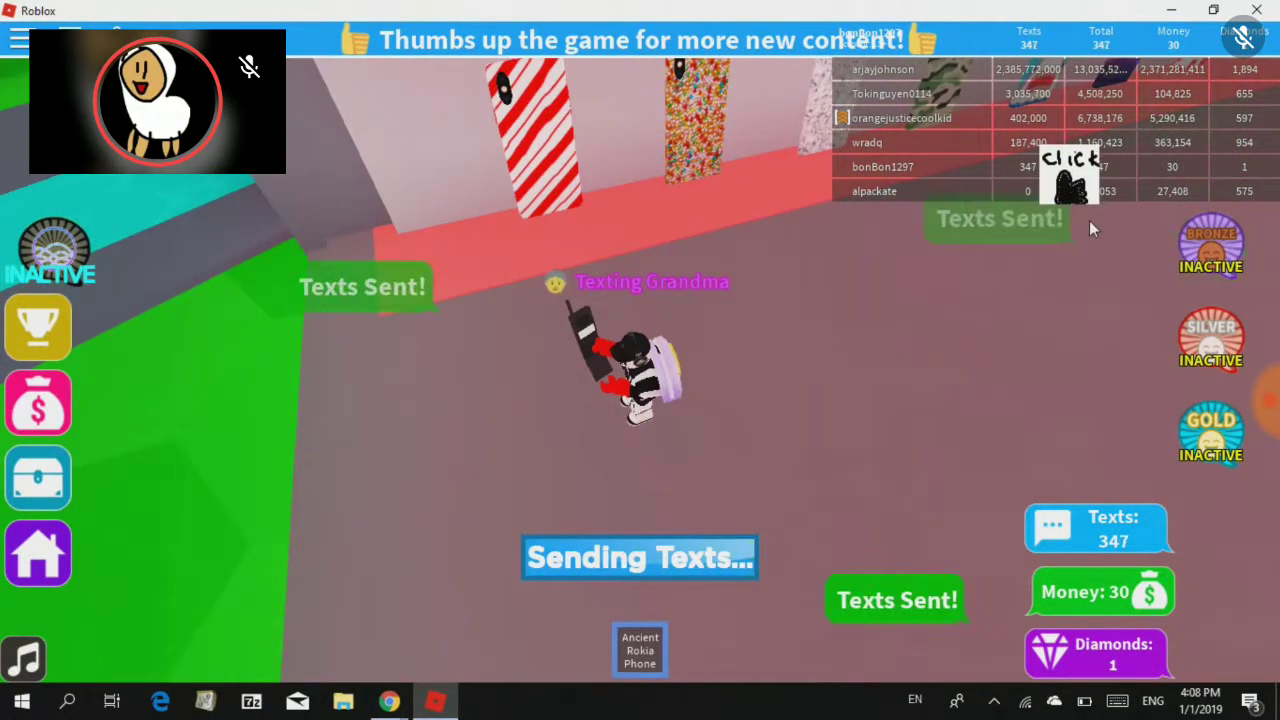
click(1177, 287)
click(1177, 287)
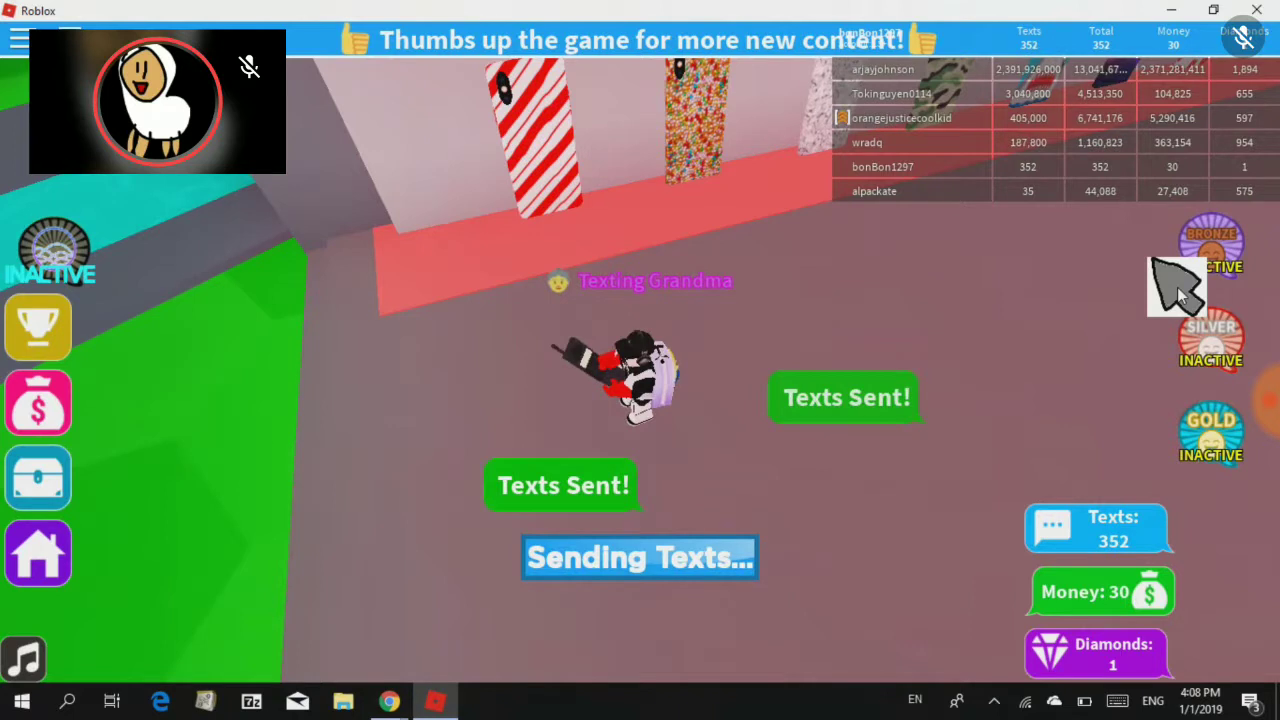
click(1177, 287)
click(1177, 287)
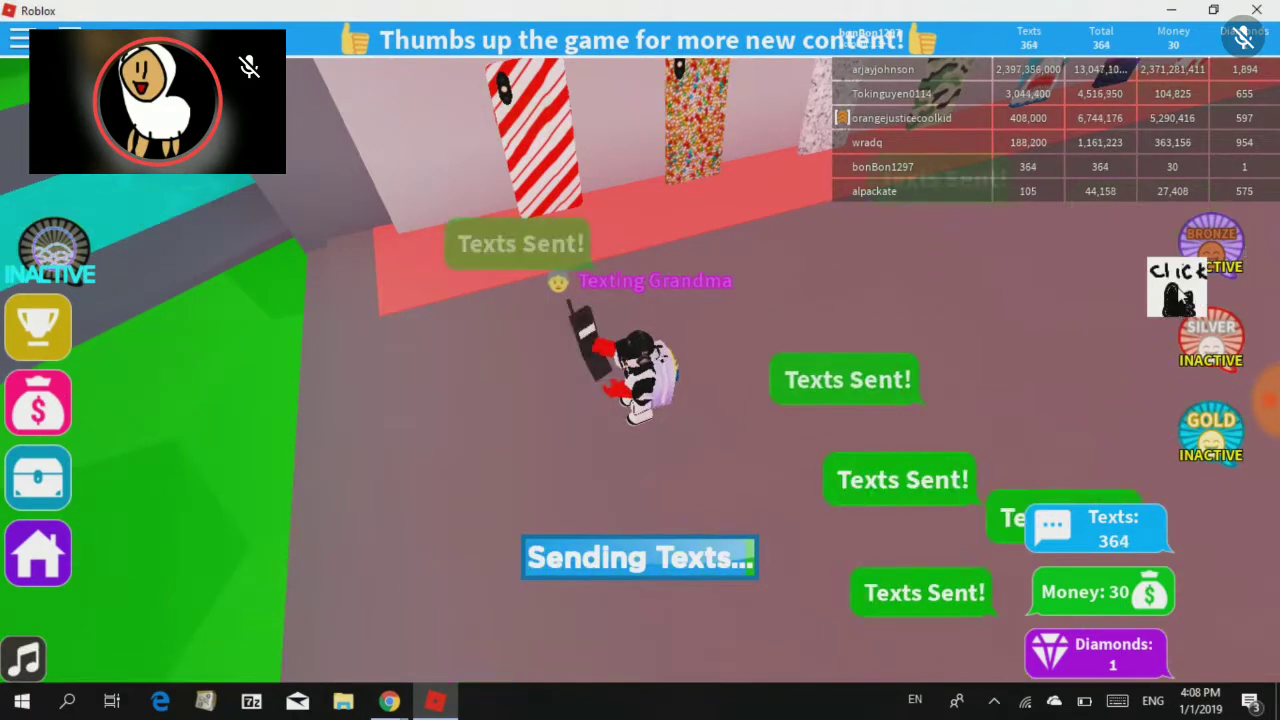
click(1177, 287)
click(1171, 286)
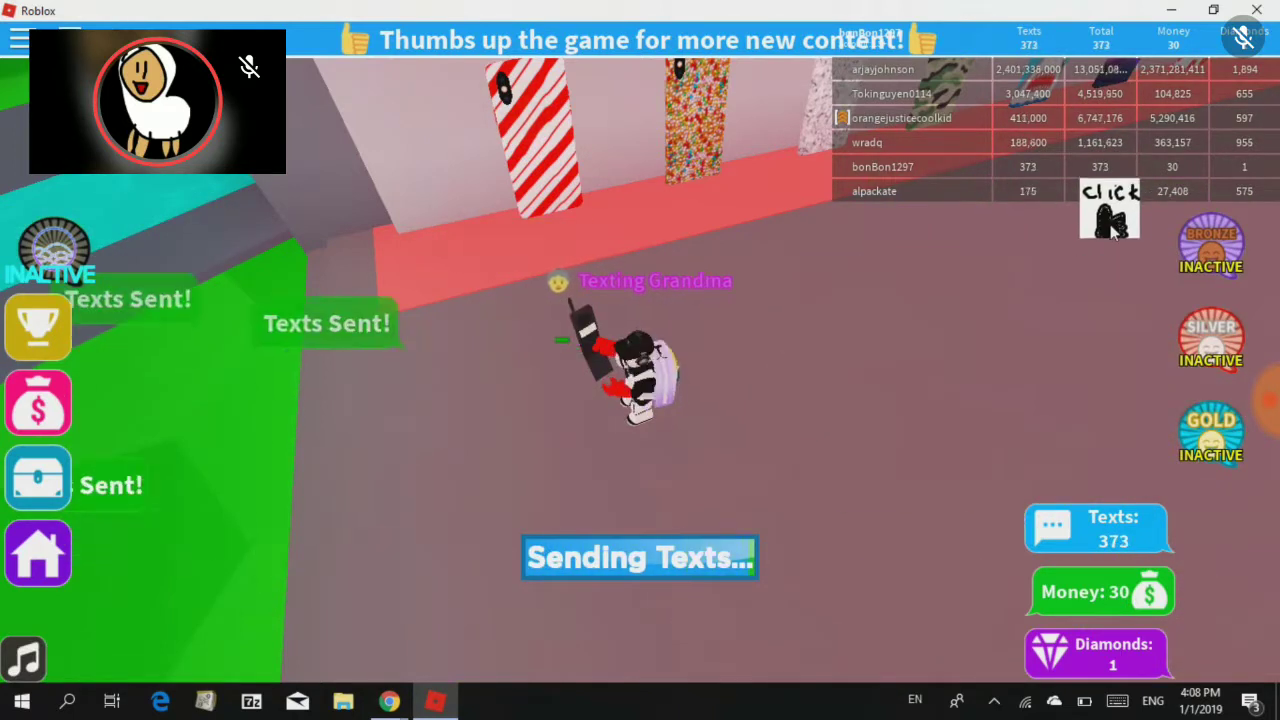
click(1113, 240)
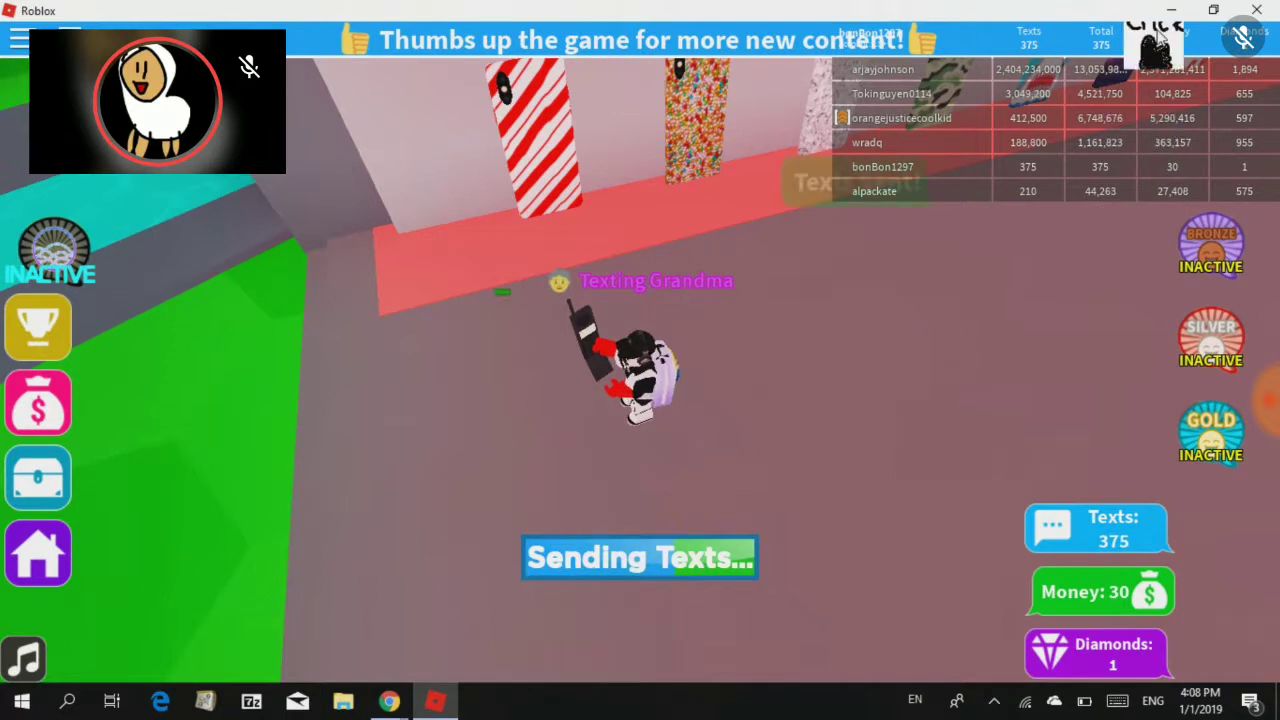
Minimize and restore the Roblox window, then resume texting while turning toward the green field
click(1170, 11)
click(435, 700)
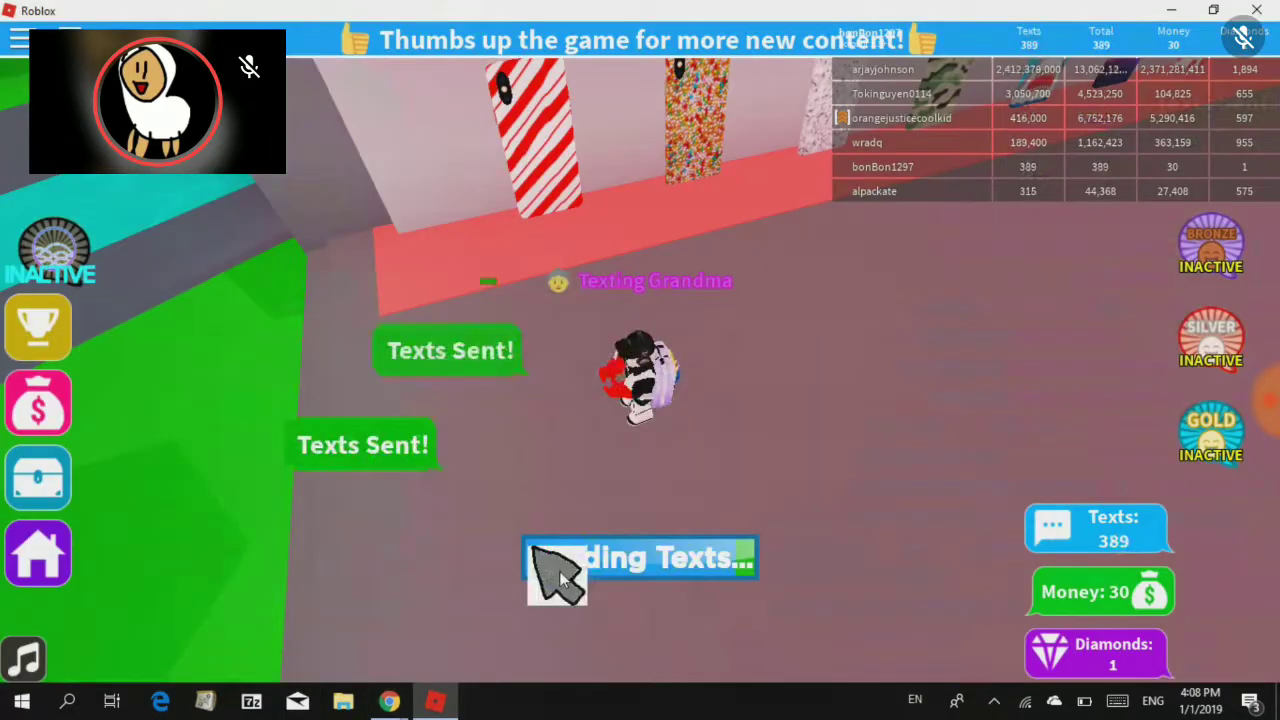
click(722, 446)
click(808, 389)
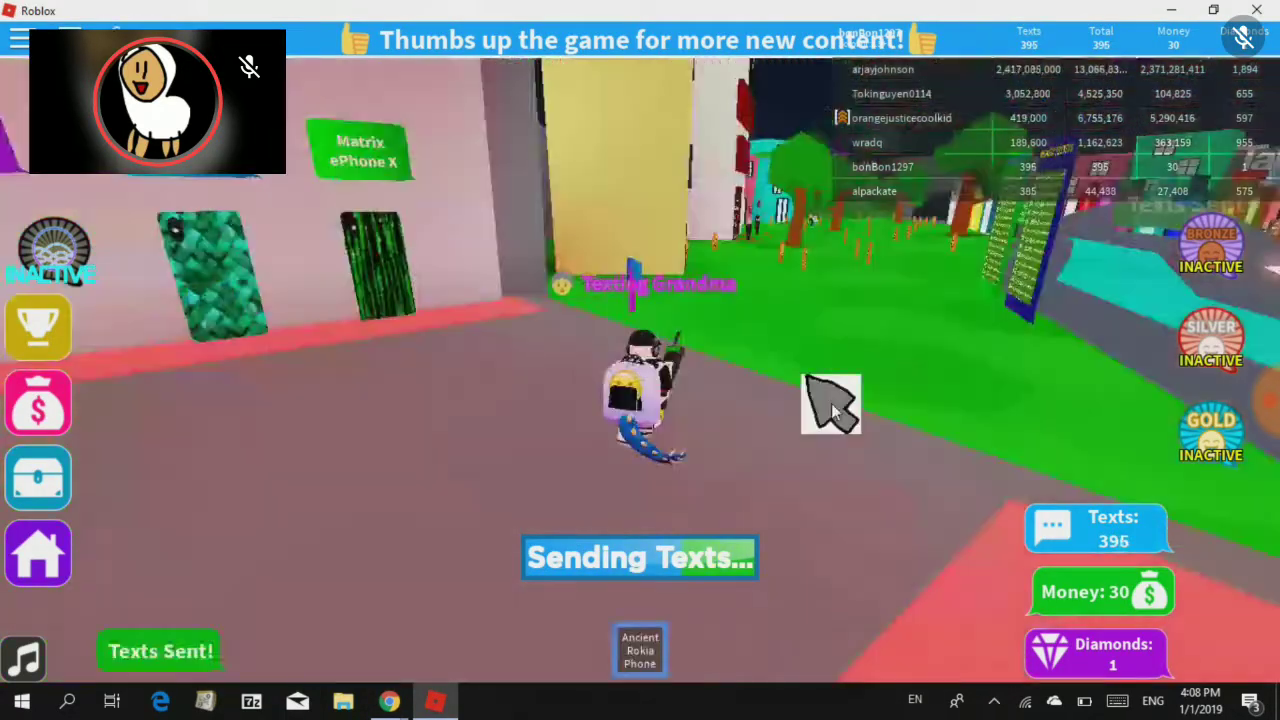
click(833, 410)
Send a steady stream of texts out on the green field
click(834, 409)
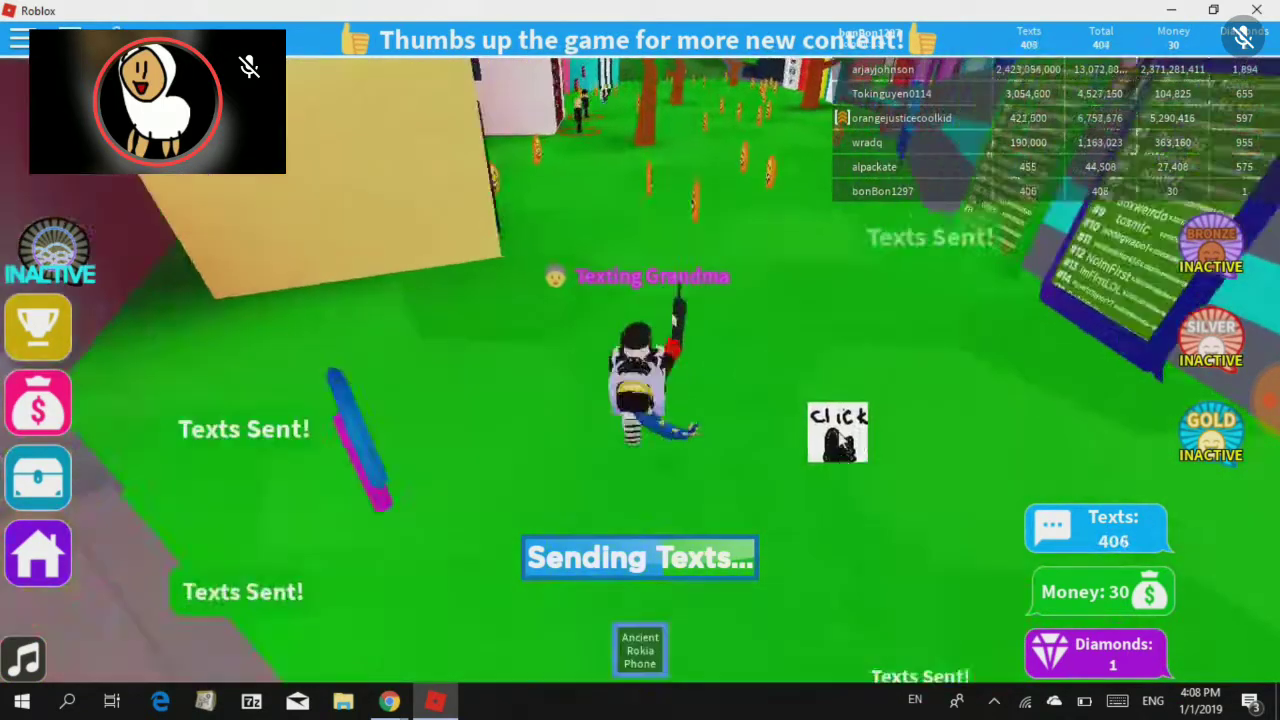
click(843, 452)
click(840, 446)
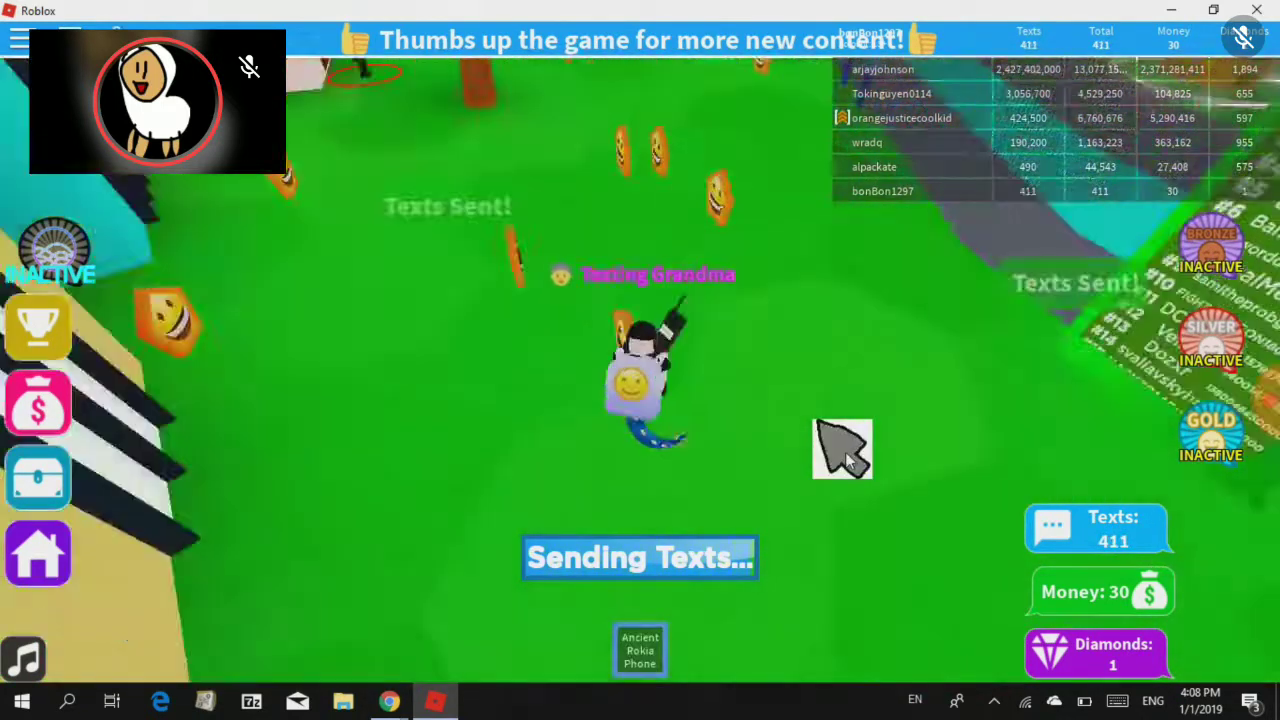
click(843, 450)
click(843, 450)
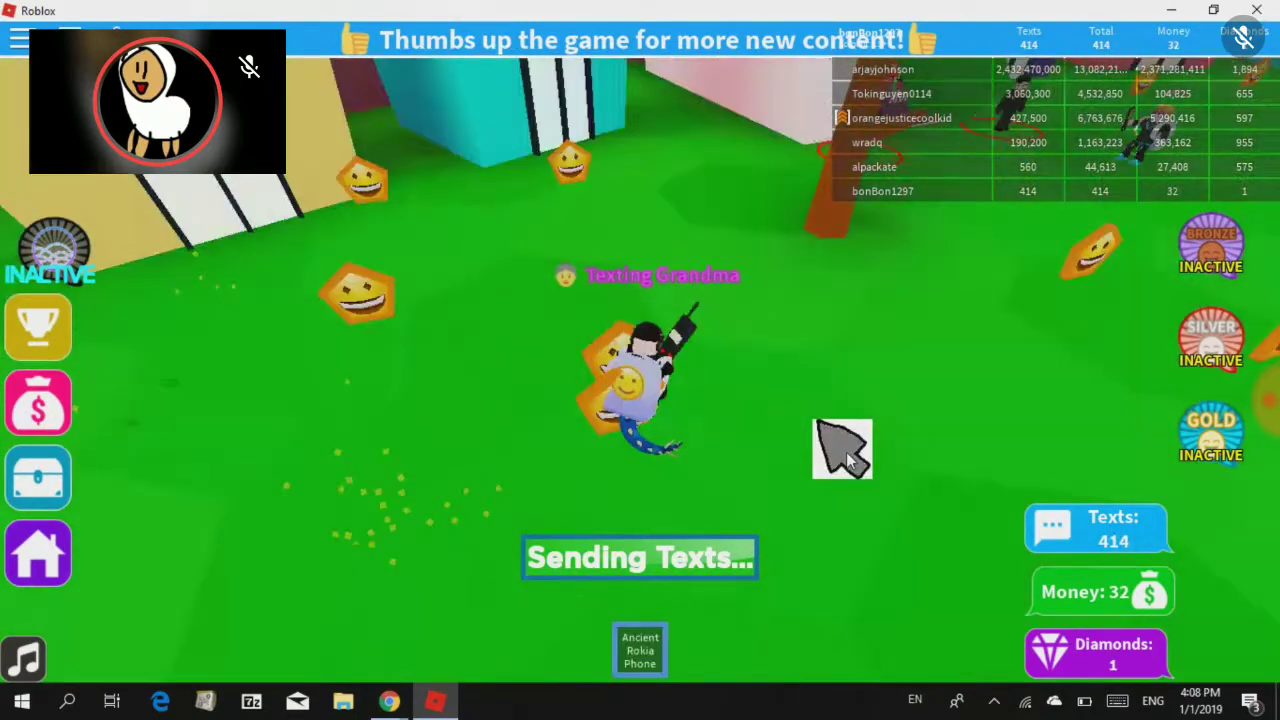
click(843, 450)
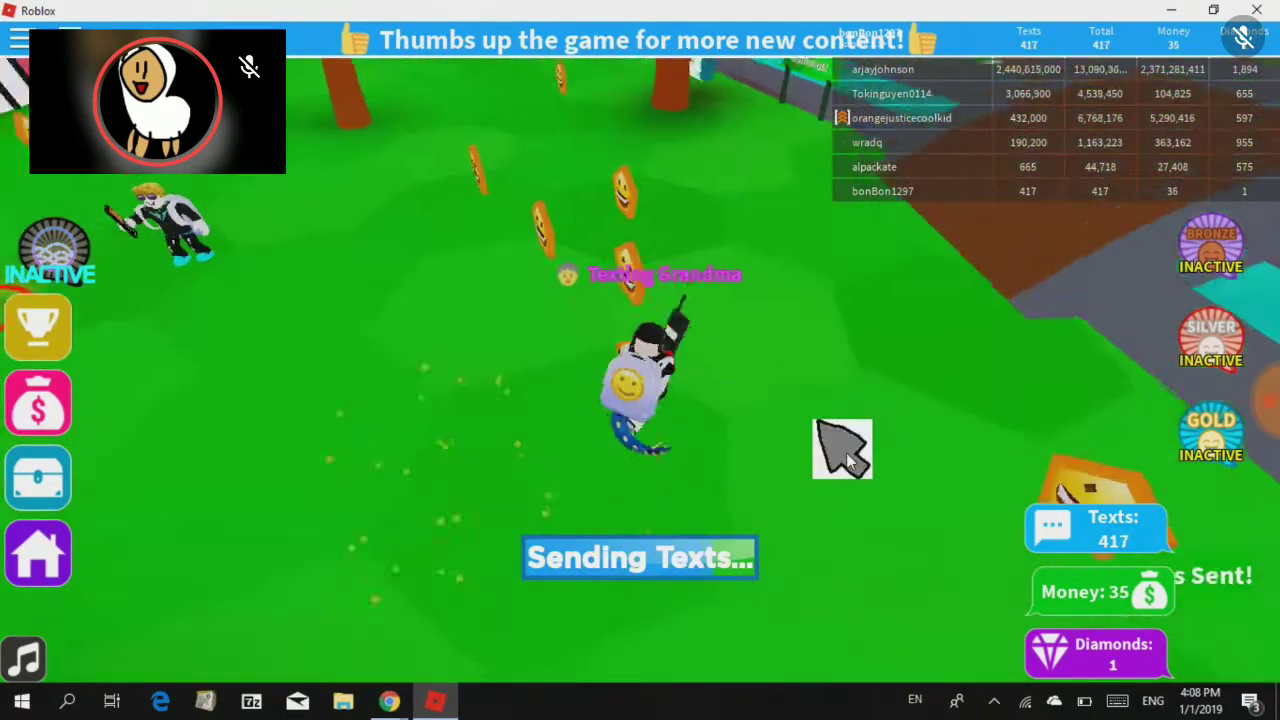
click(843, 450)
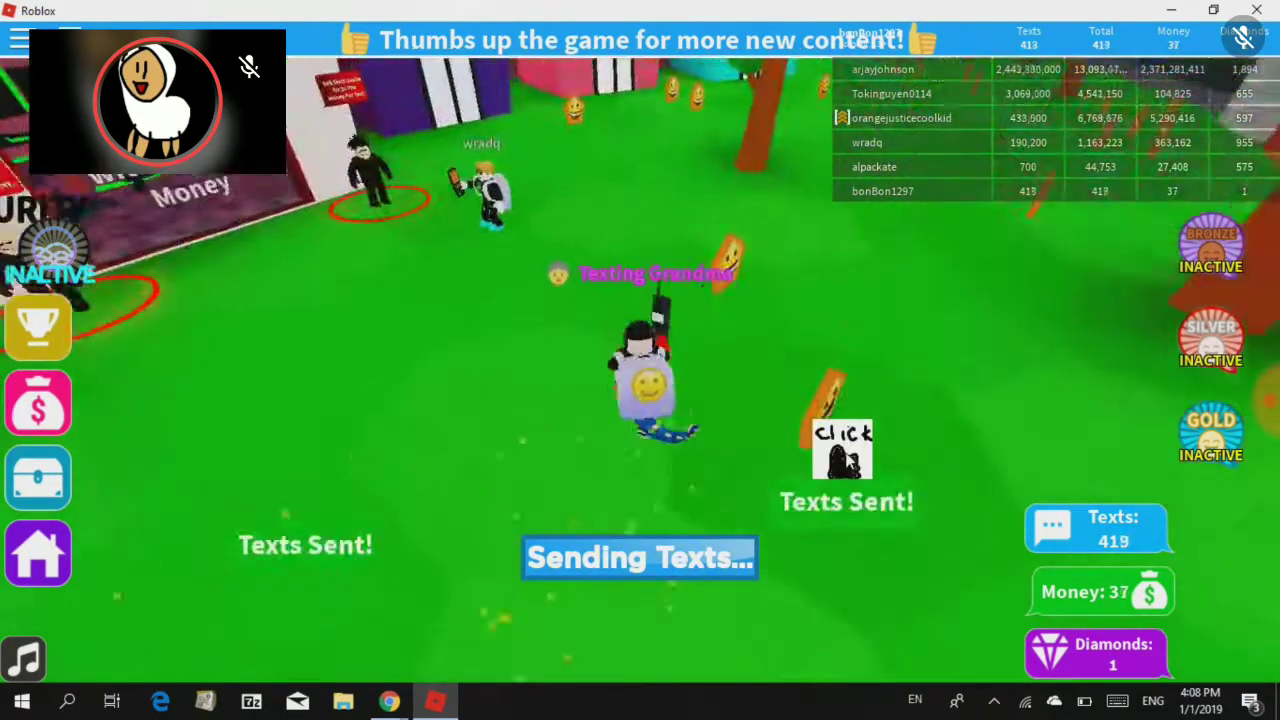
click(843, 450)
click(852, 450)
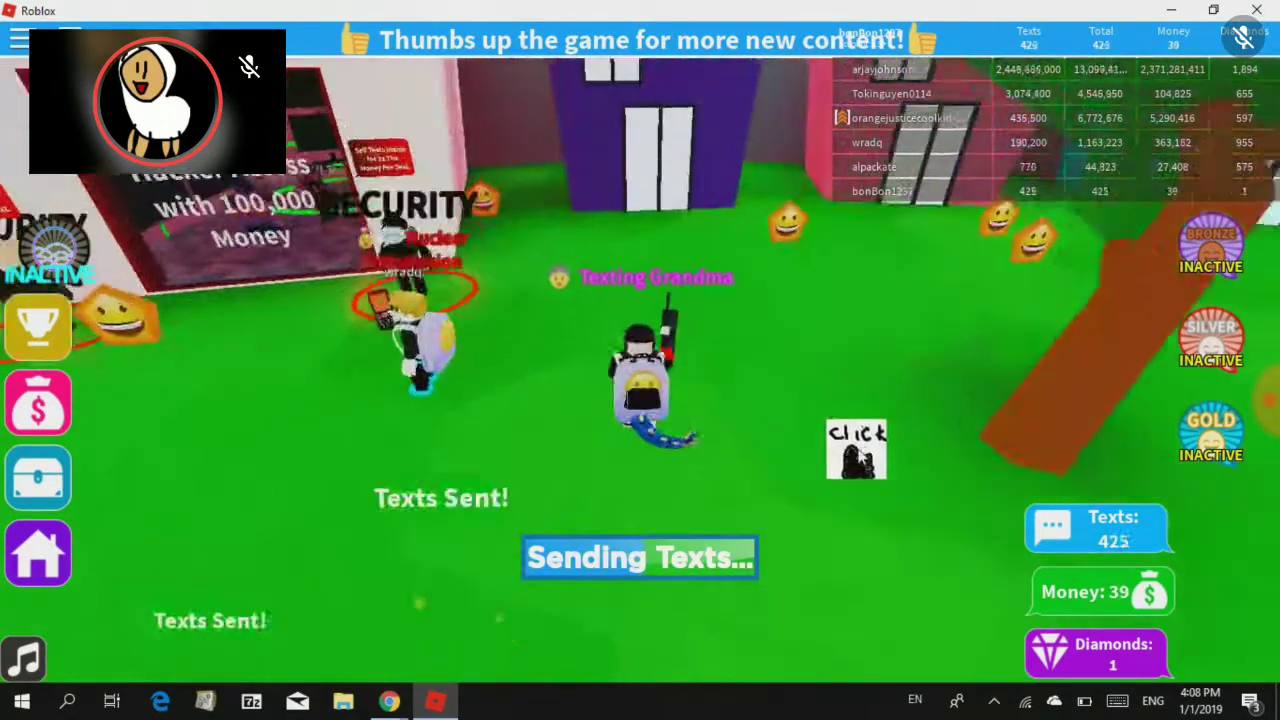
click(857, 450)
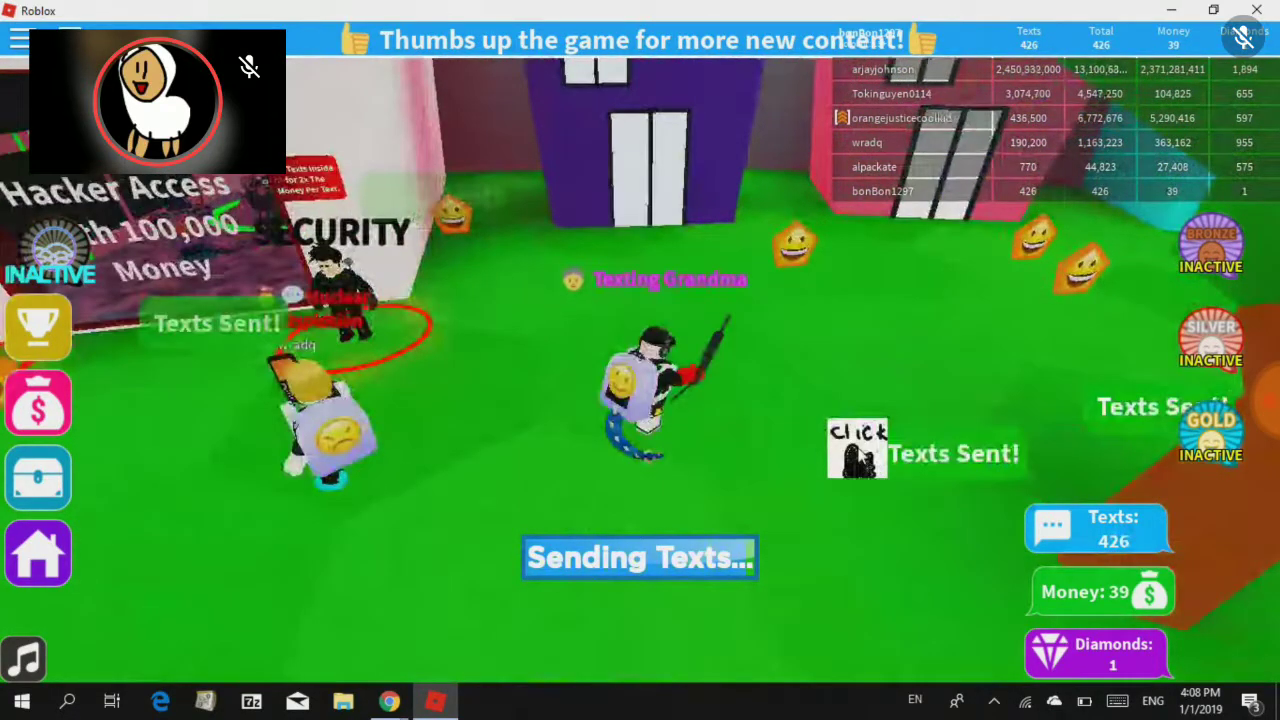
click(857, 450)
click(858, 451)
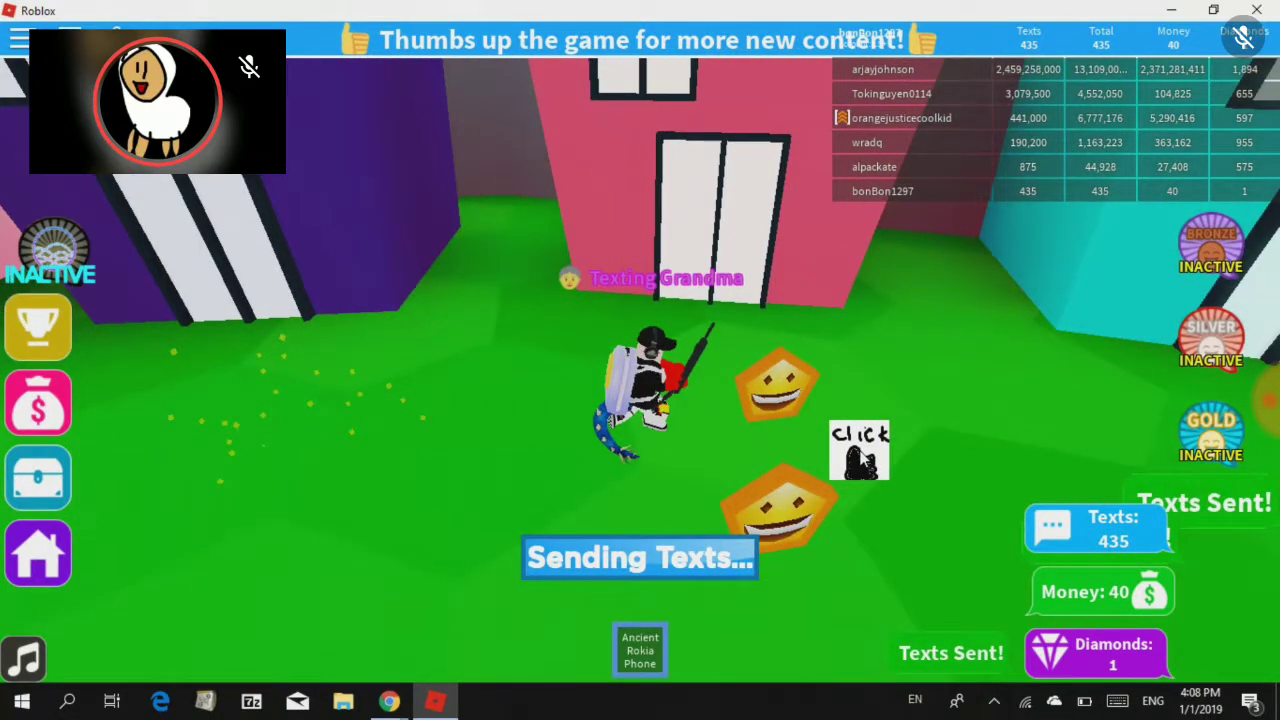
click(857, 450)
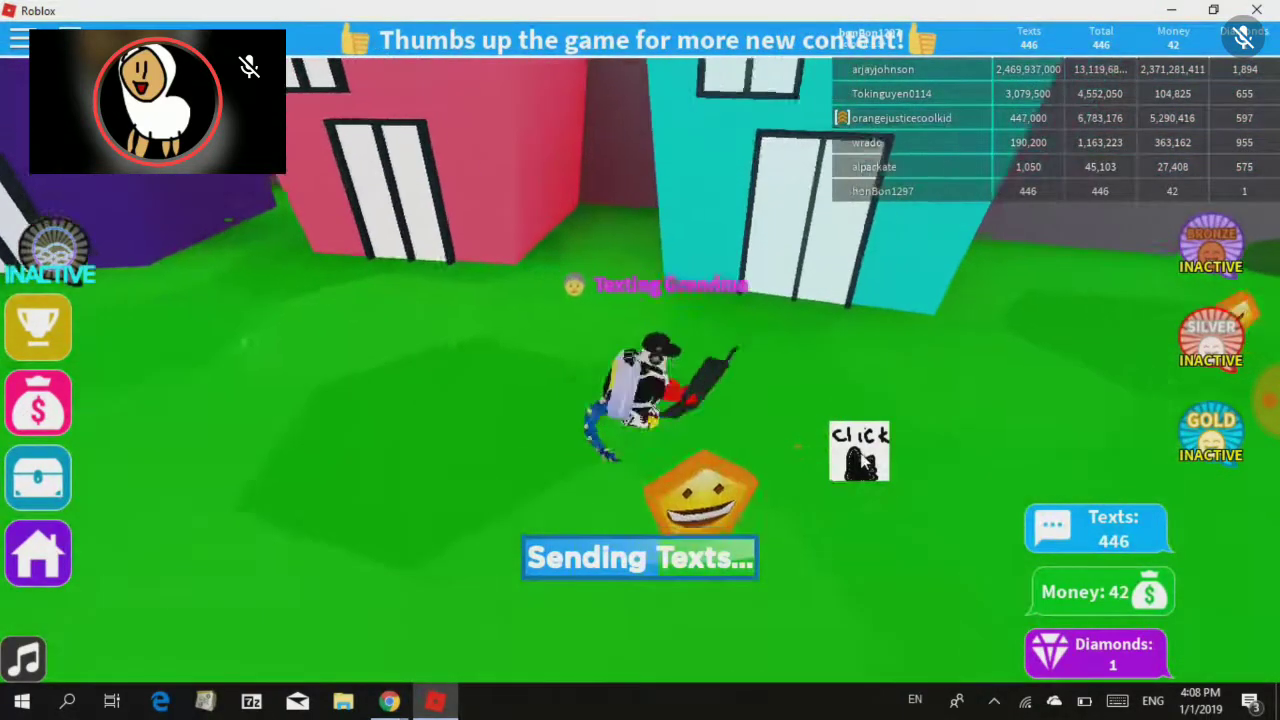
click(808, 434)
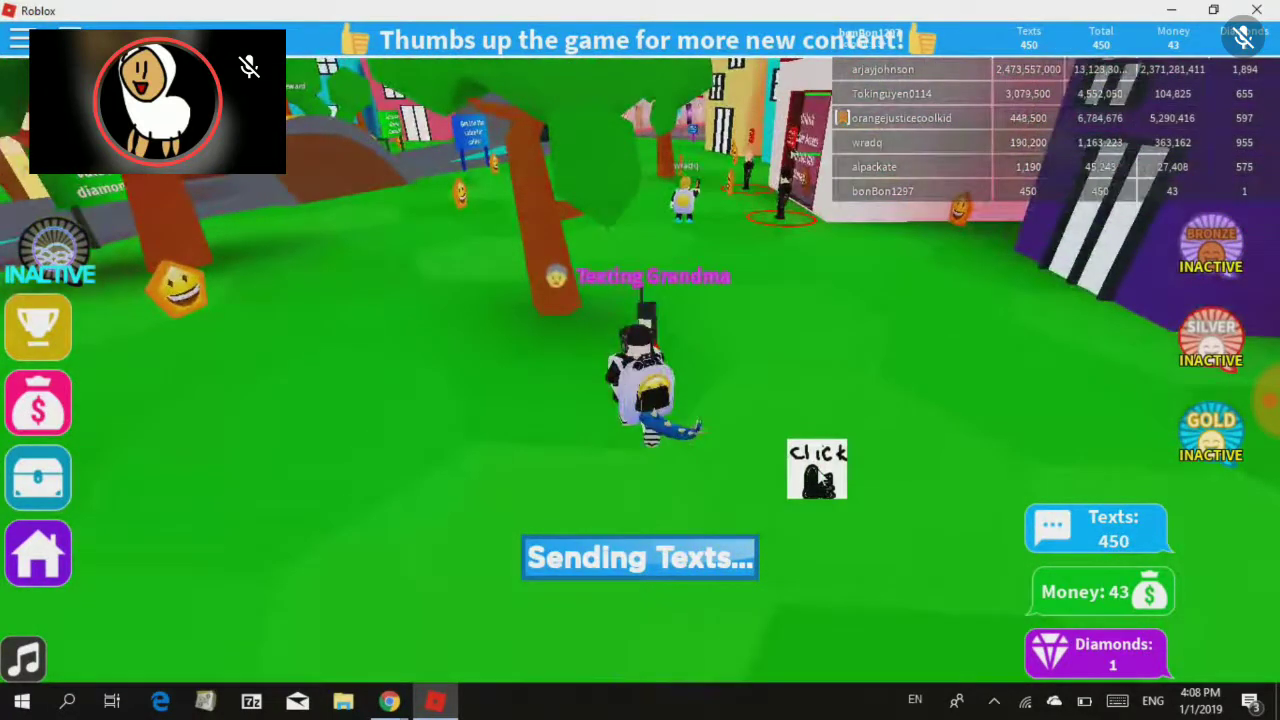
click(877, 409)
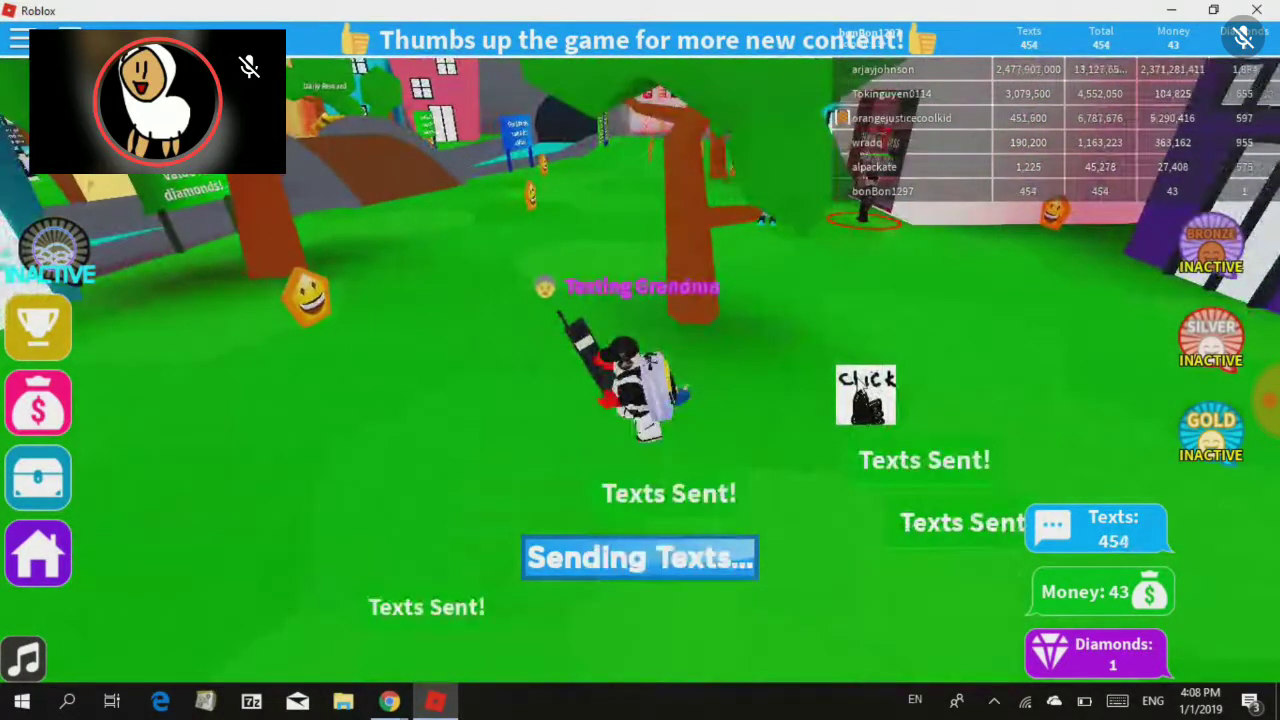
Keep texting while turning the camera until texts reach 497 and money 44
click(794, 371)
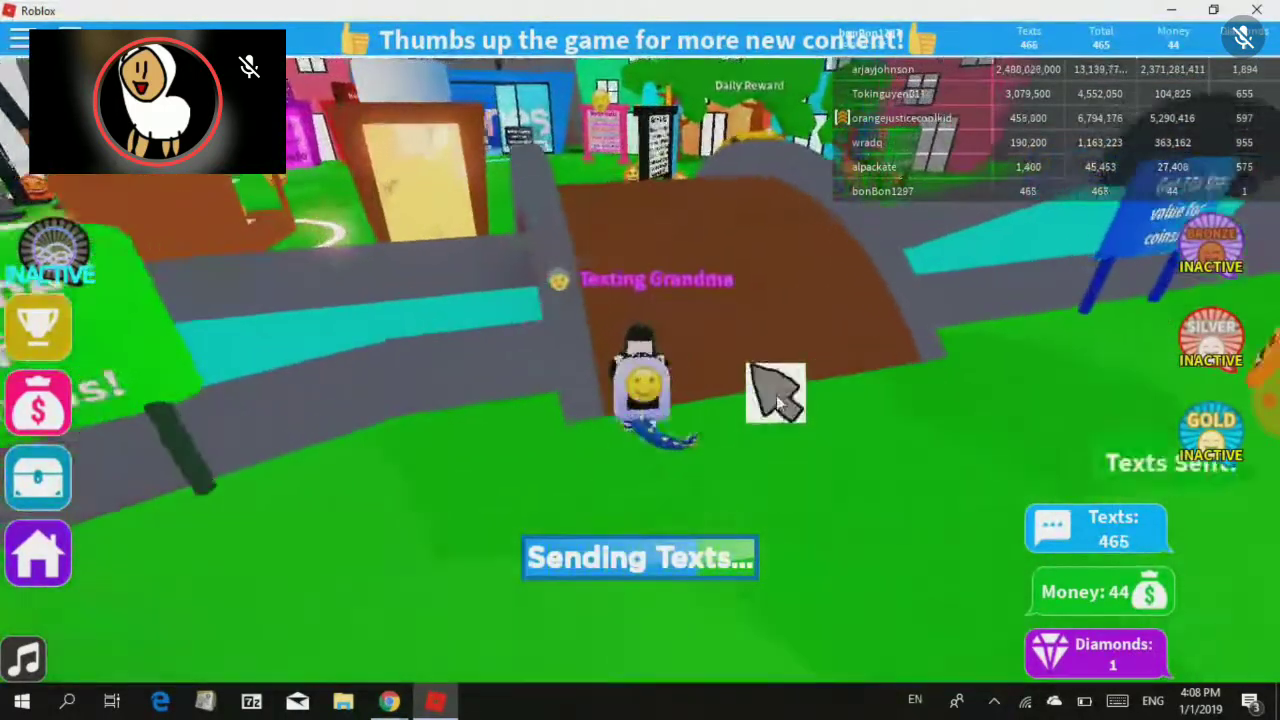
click(772, 391)
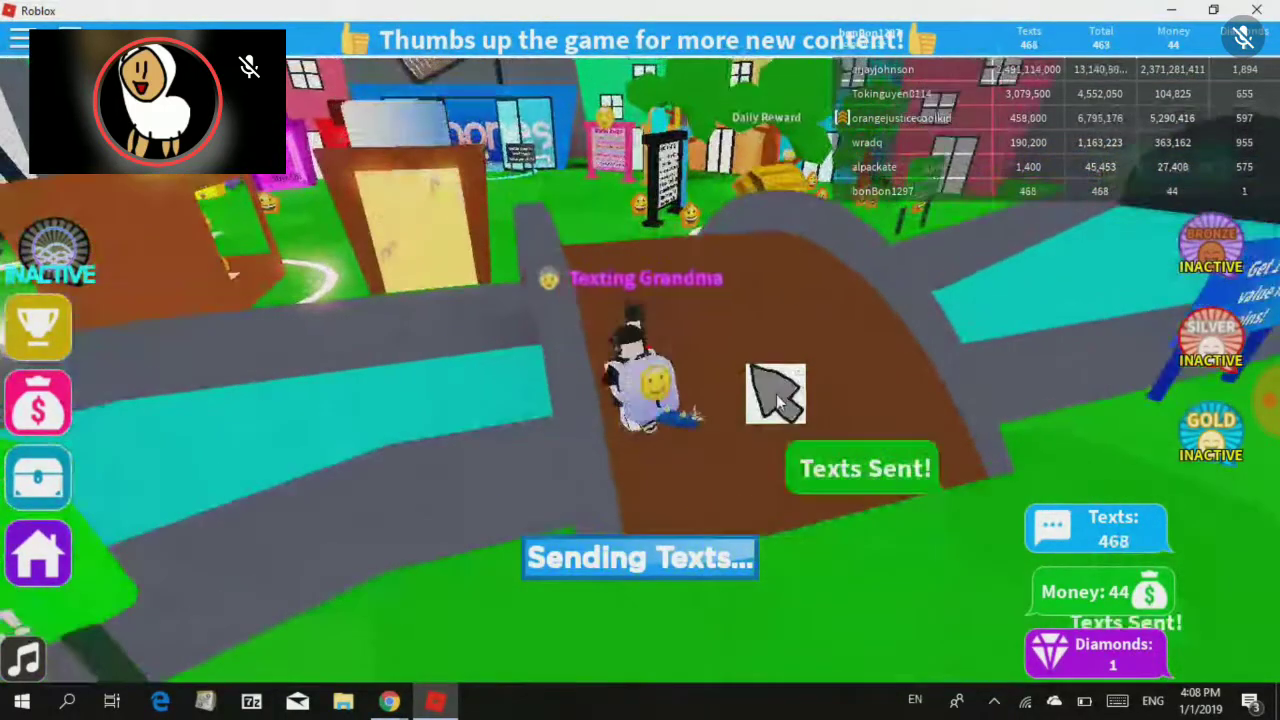
click(776, 400)
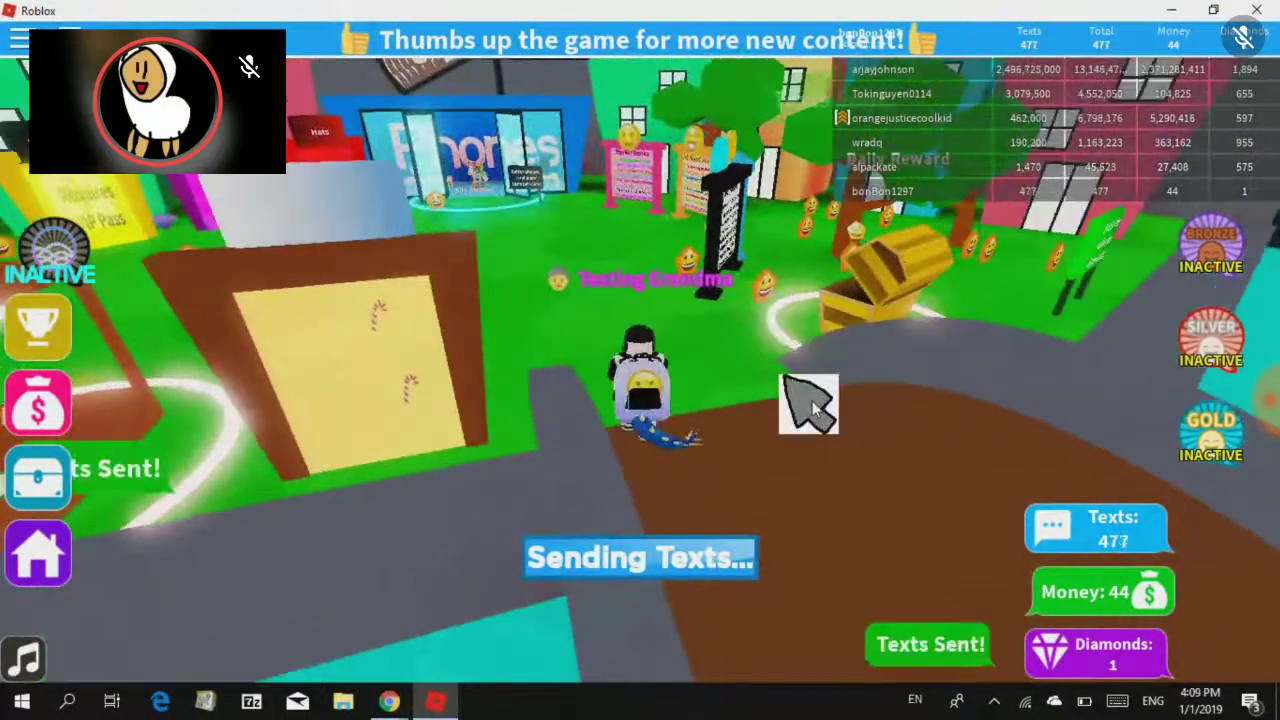
click(810, 400)
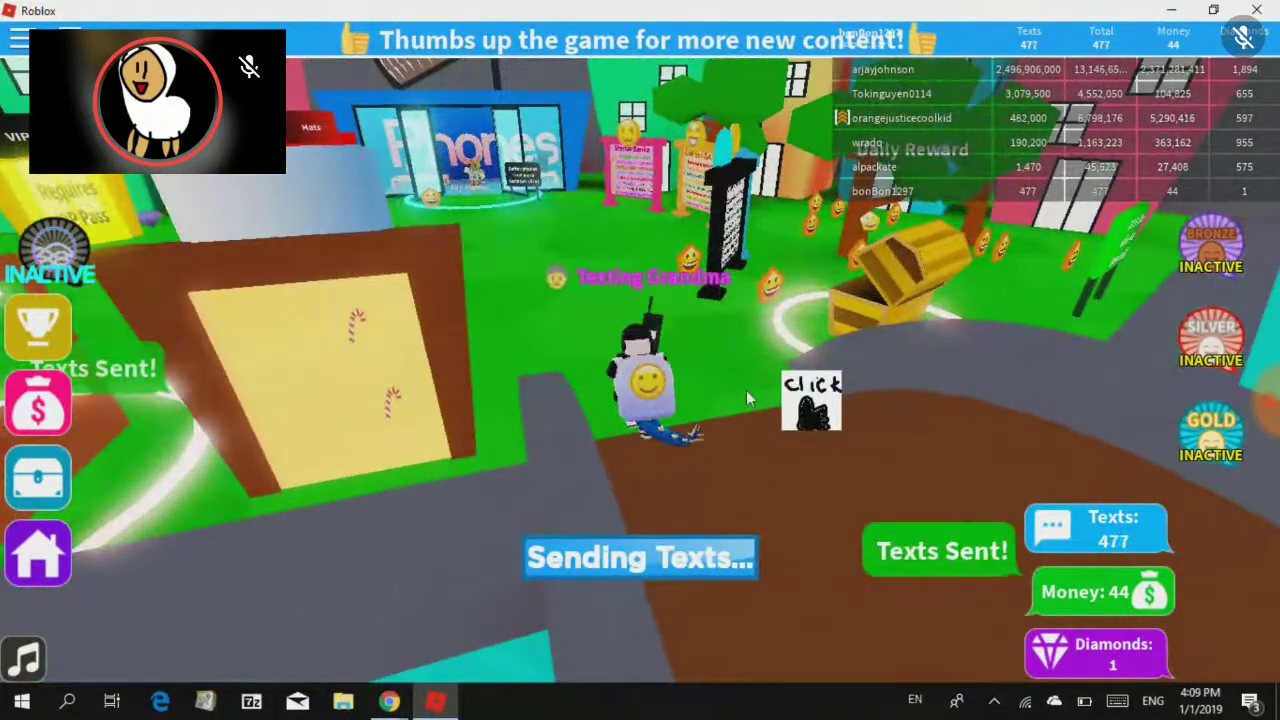
click(694, 340)
click(814, 350)
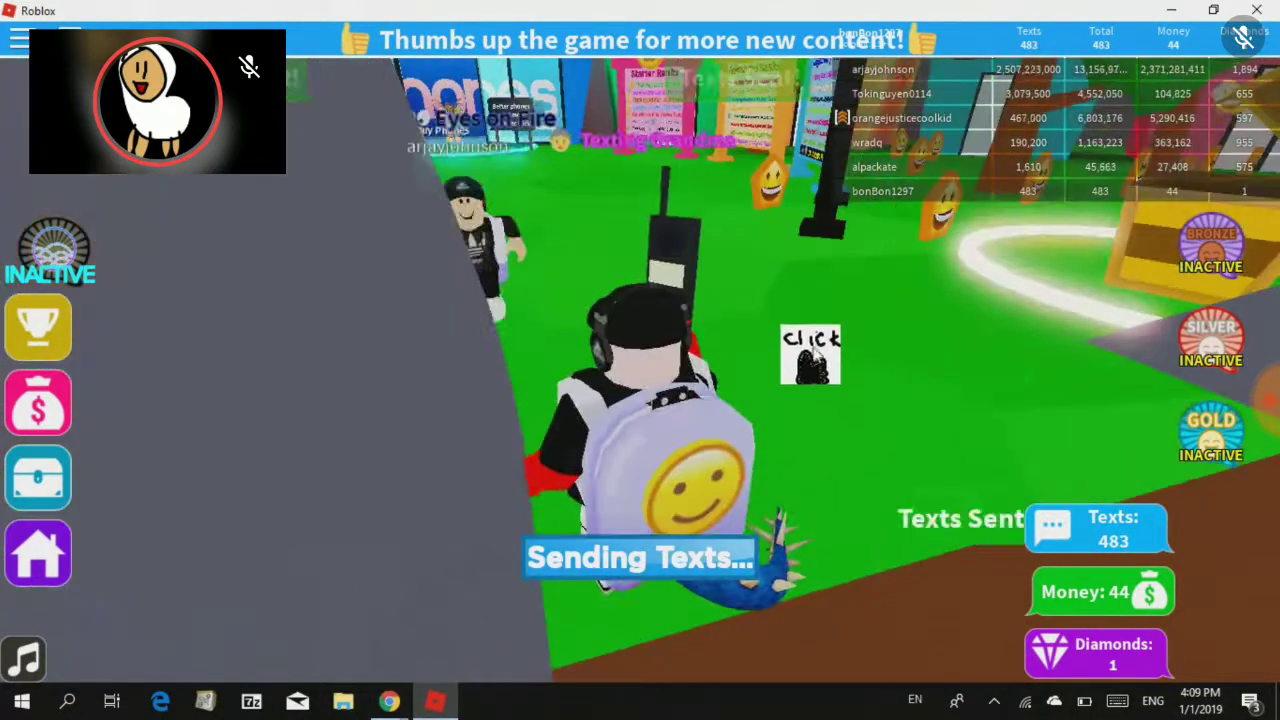
click(1086, 495)
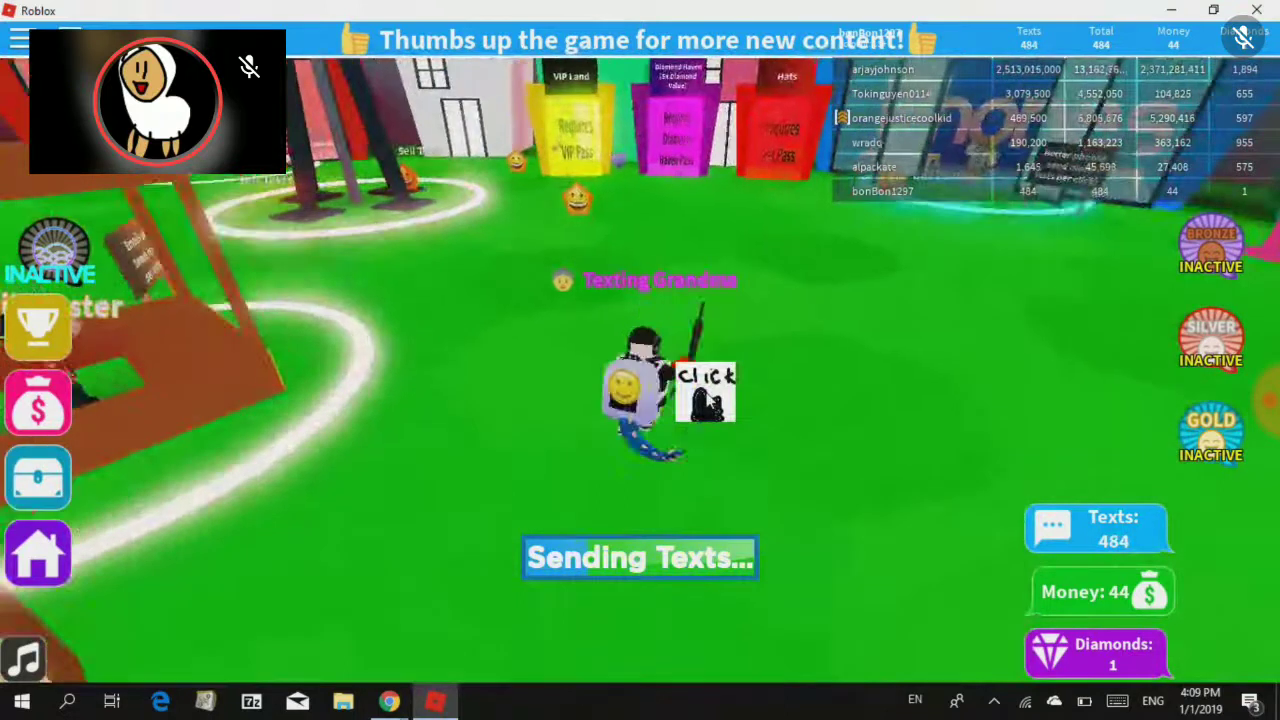
click(704, 385)
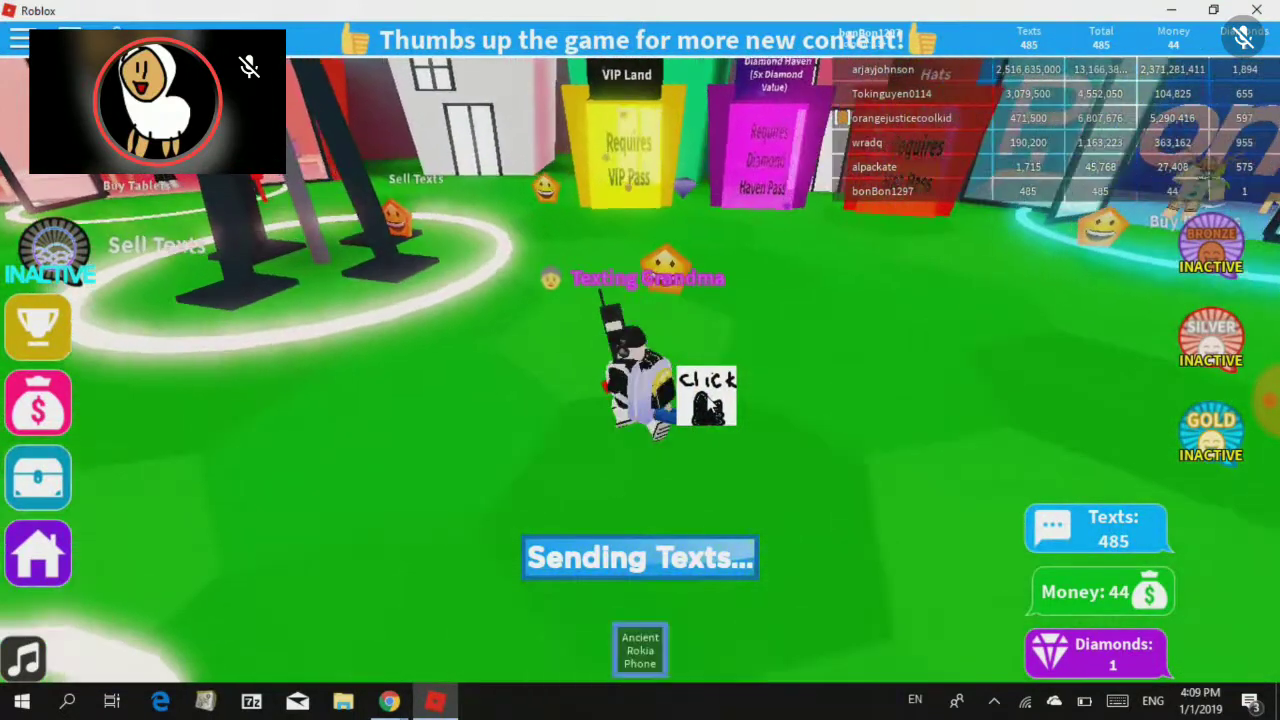
click(706, 391)
click(783, 380)
click(758, 435)
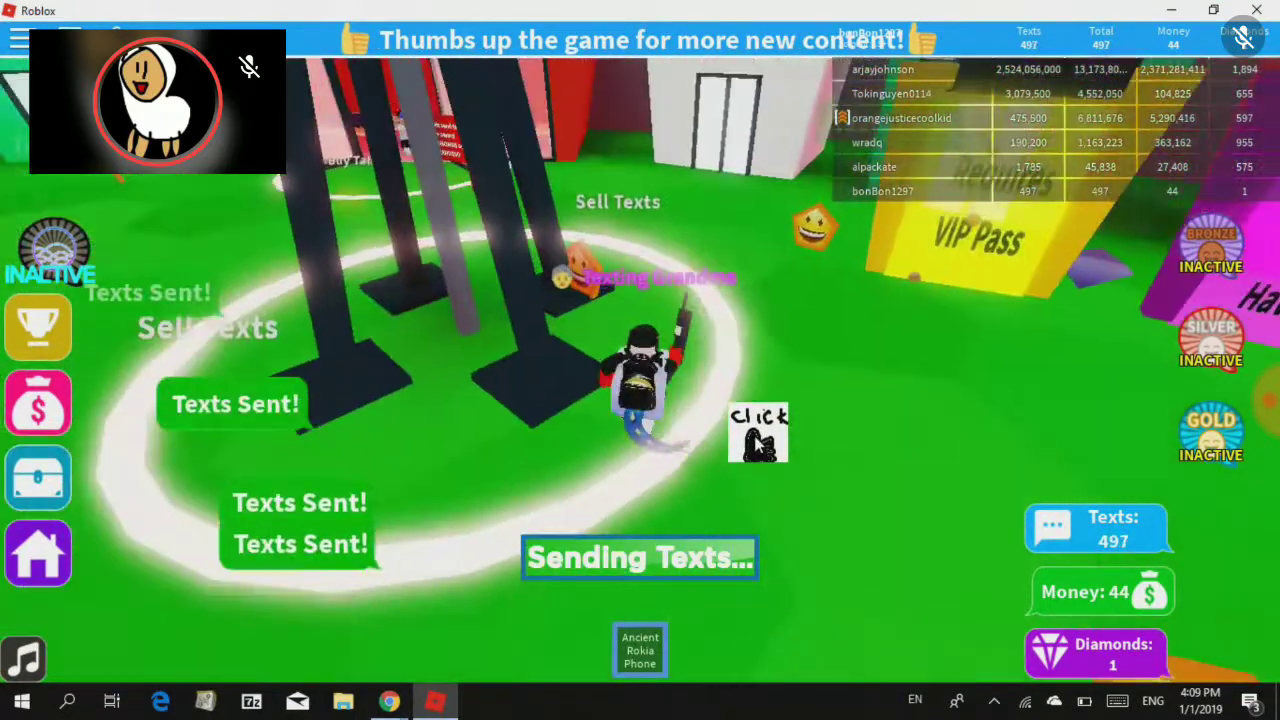
Sell the texts for 544 money, then walk into the Buy Phones ring while texting
key(w)
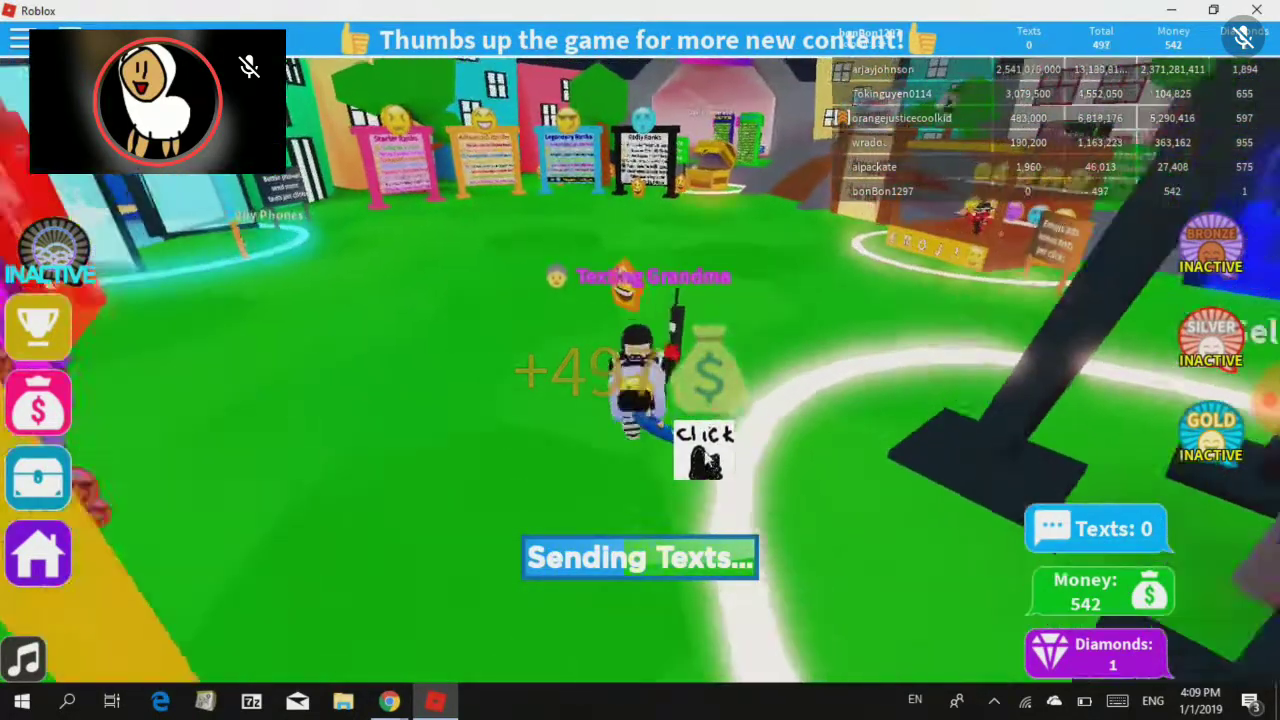
click(704, 400)
click(706, 340)
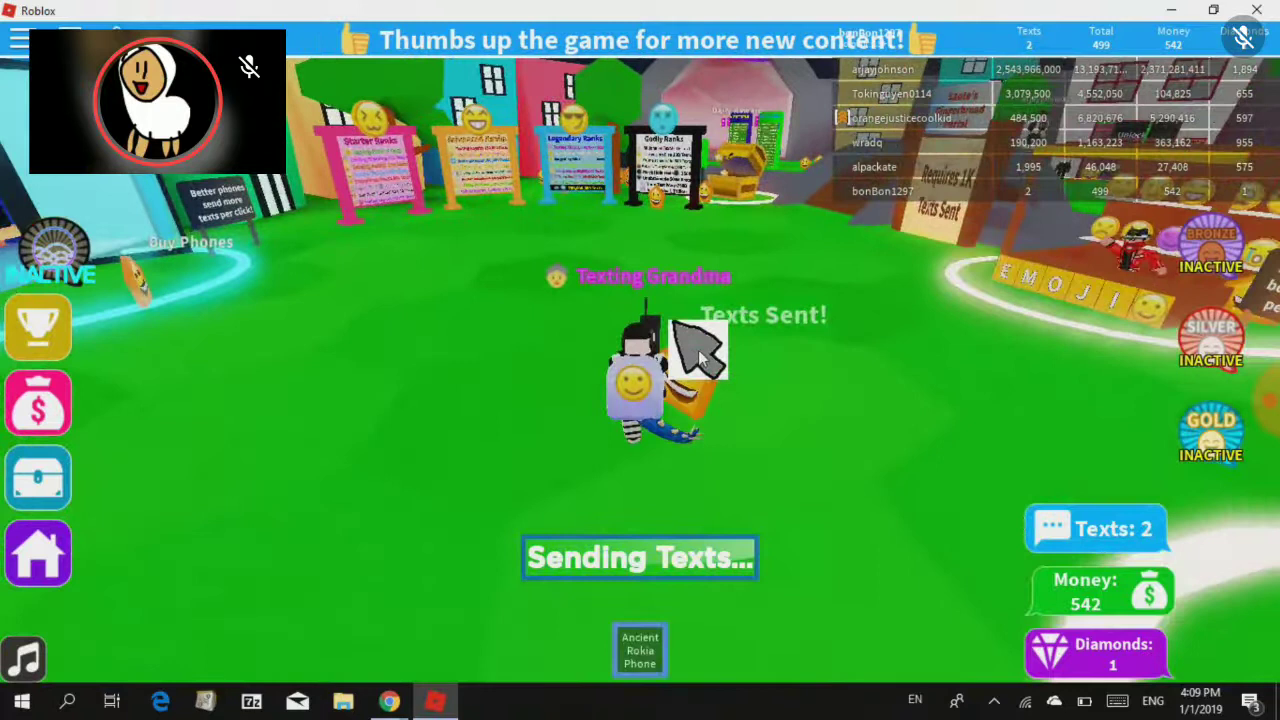
click(694, 349)
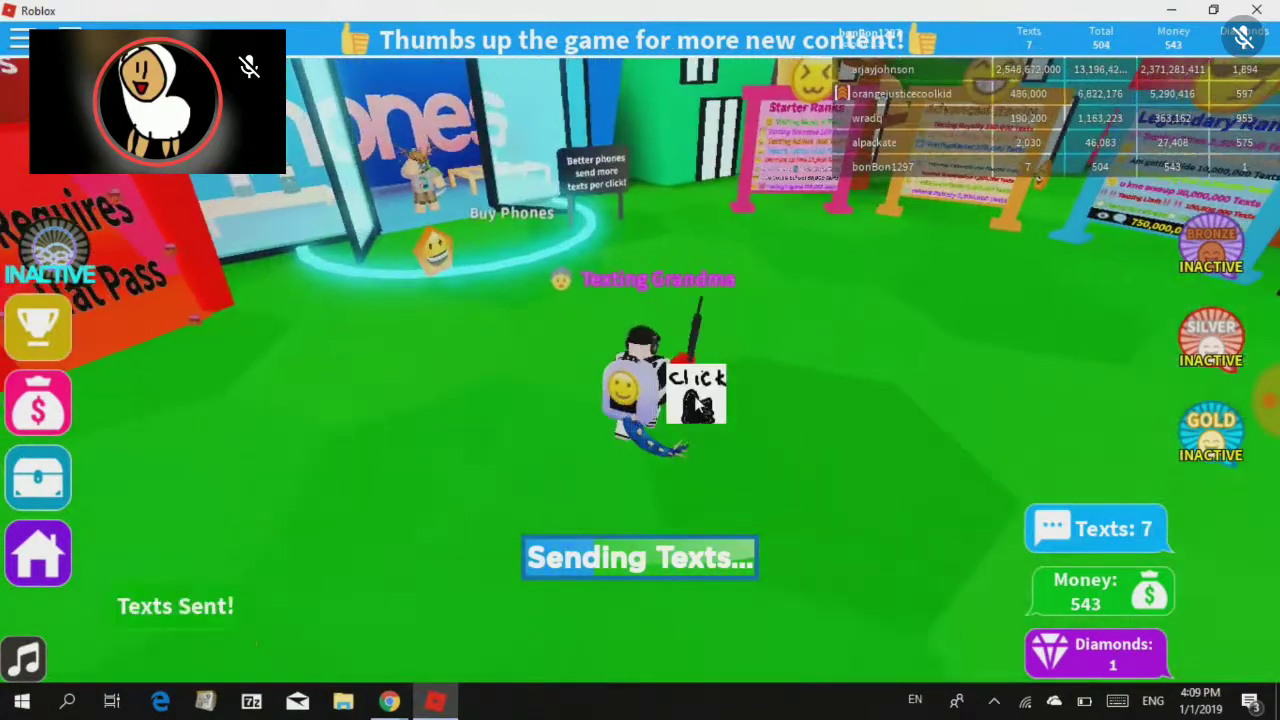
key(w)
click(960, 345)
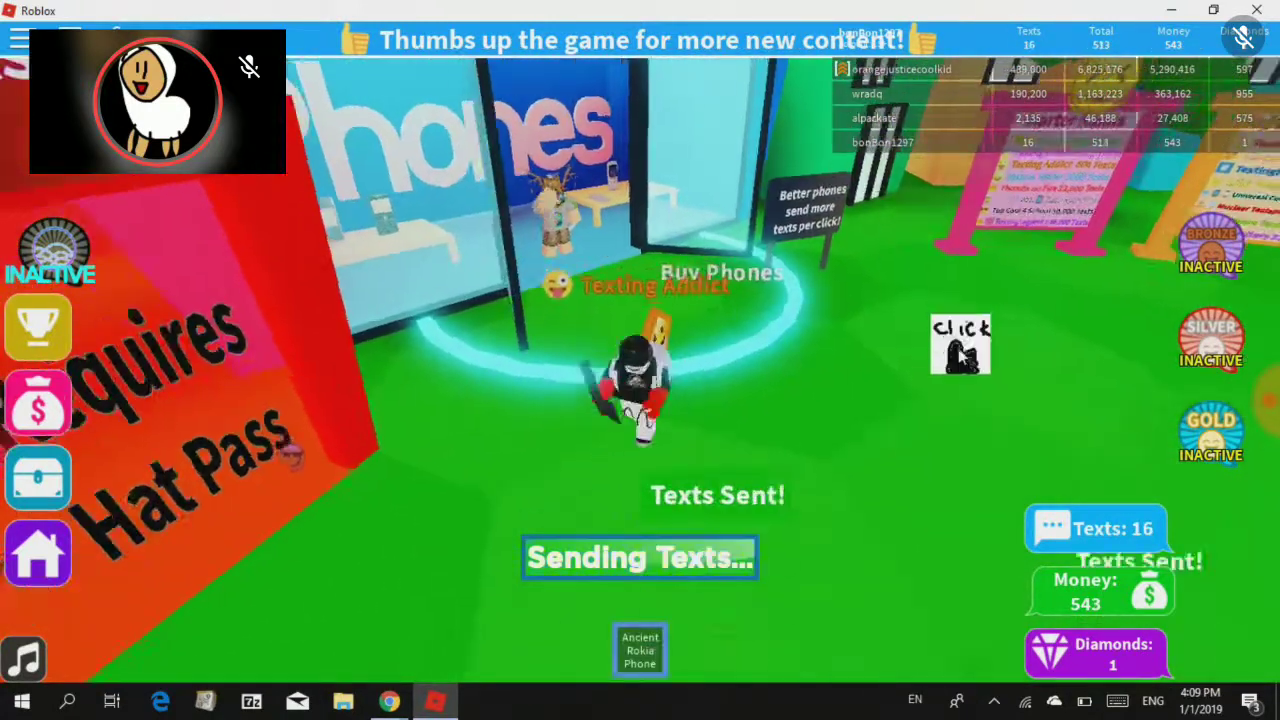
click(850, 535)
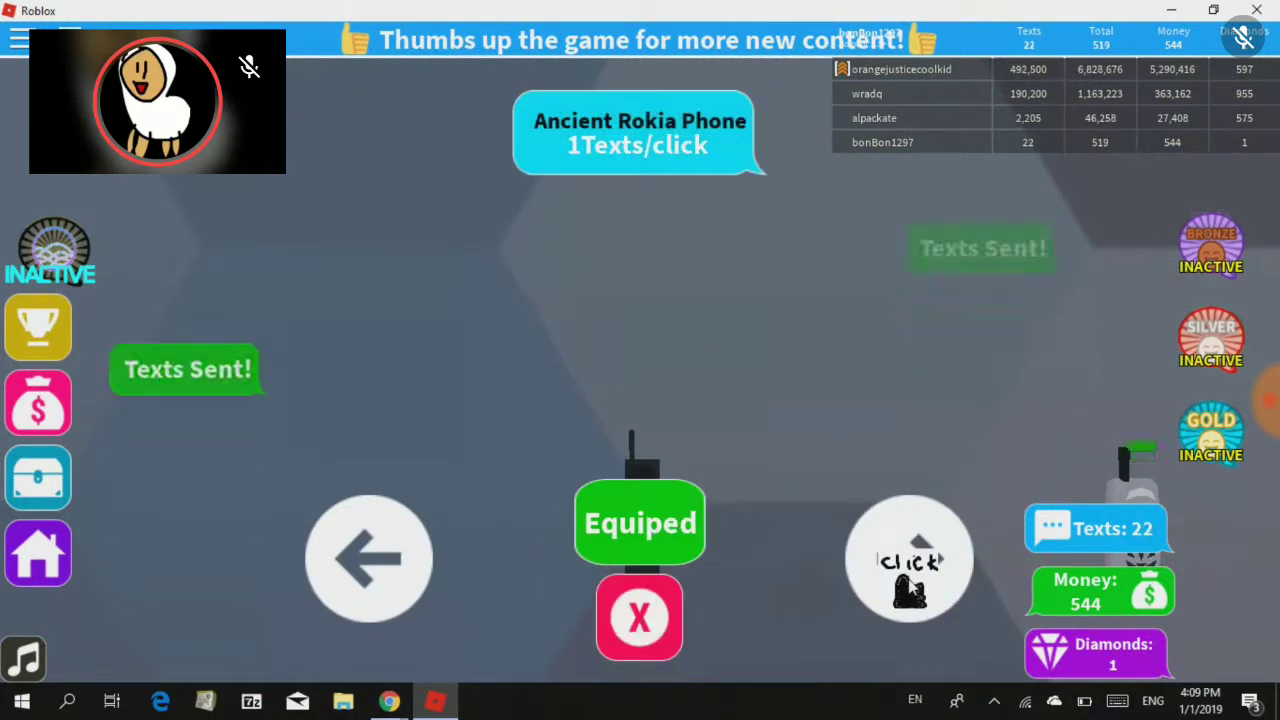
Browse the phone shop's models forward to the locked Pony P900
click(925, 588)
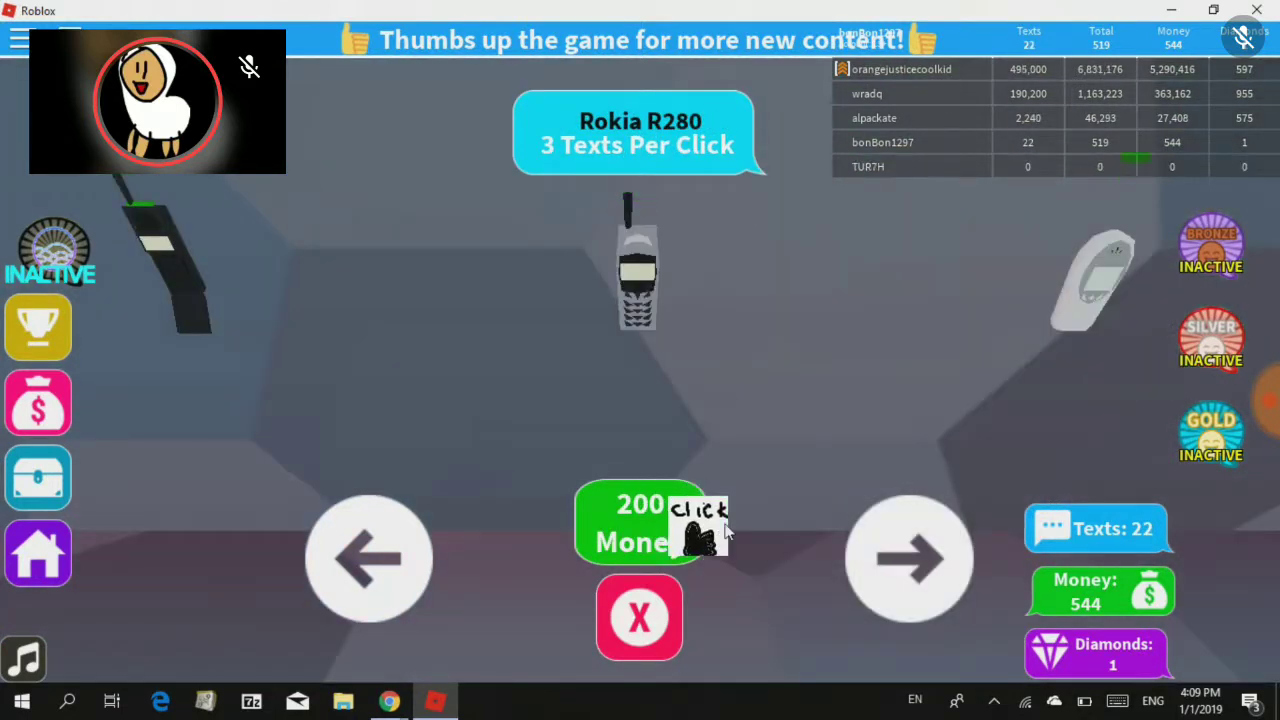
click(910, 555)
click(910, 555)
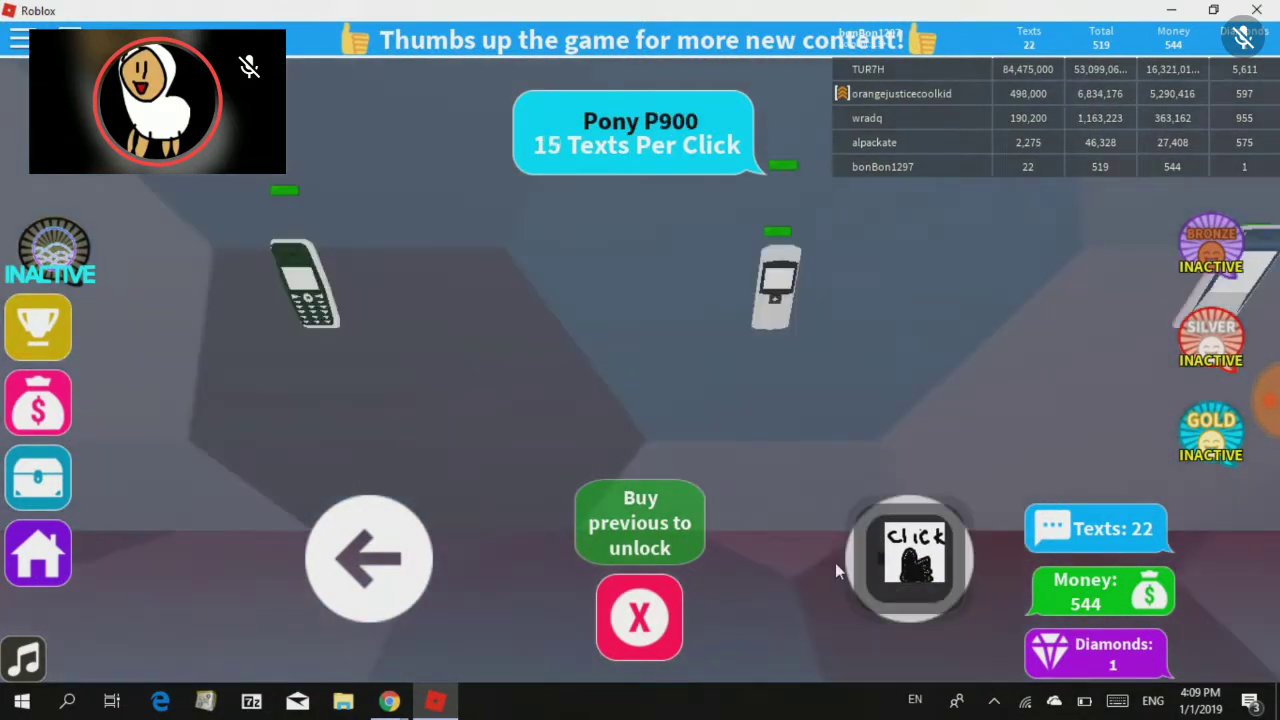
Close the phone shop and equip the Ancient Rokia Phone from the hotbar
click(639, 617)
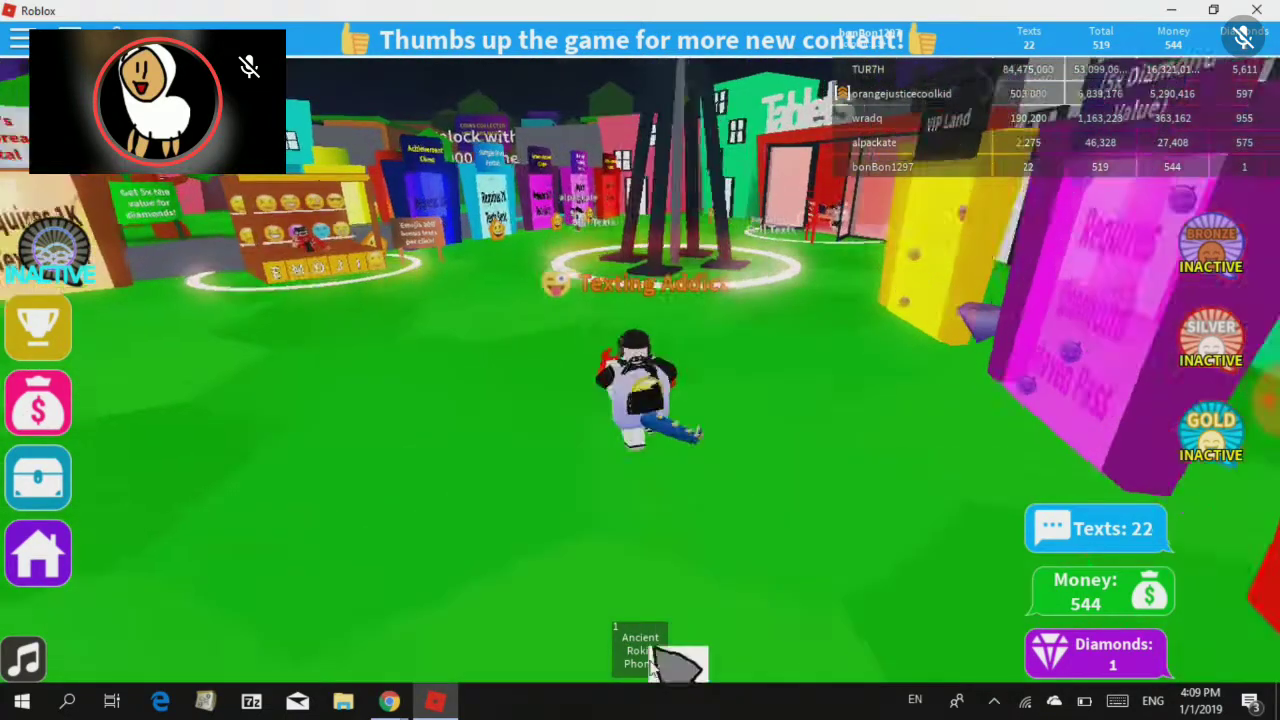
click(655, 660)
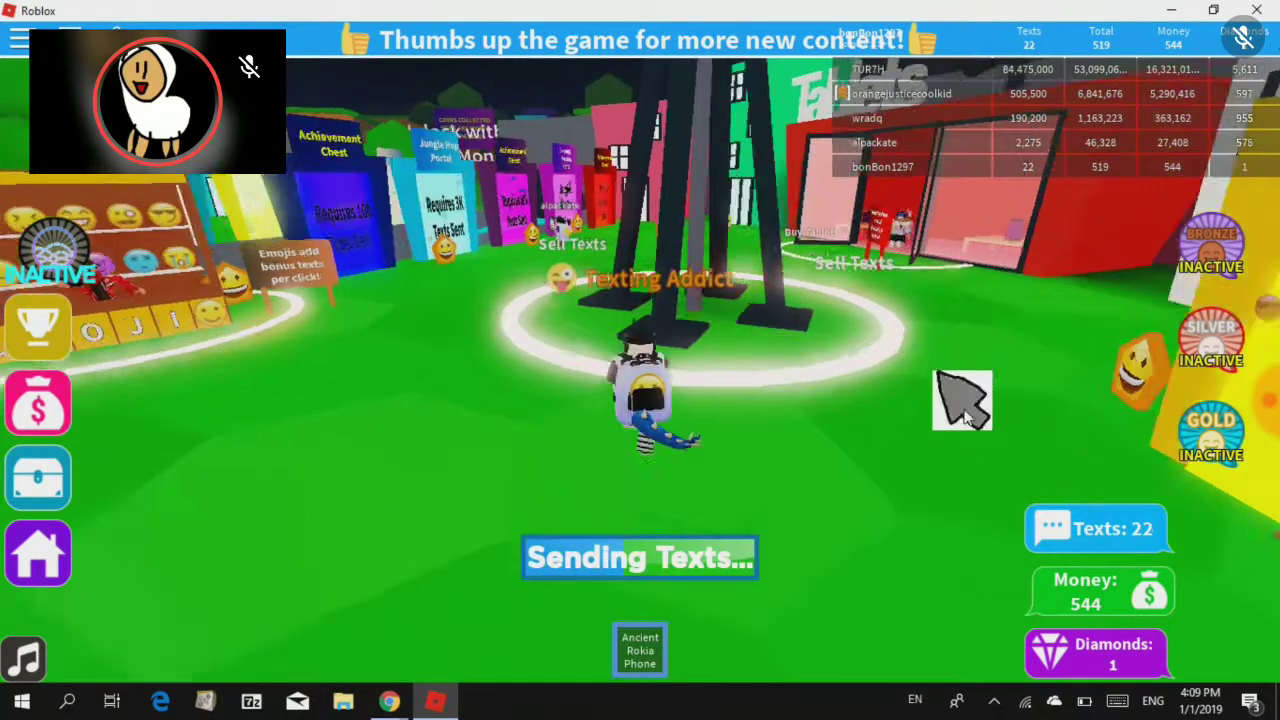
click(962, 405)
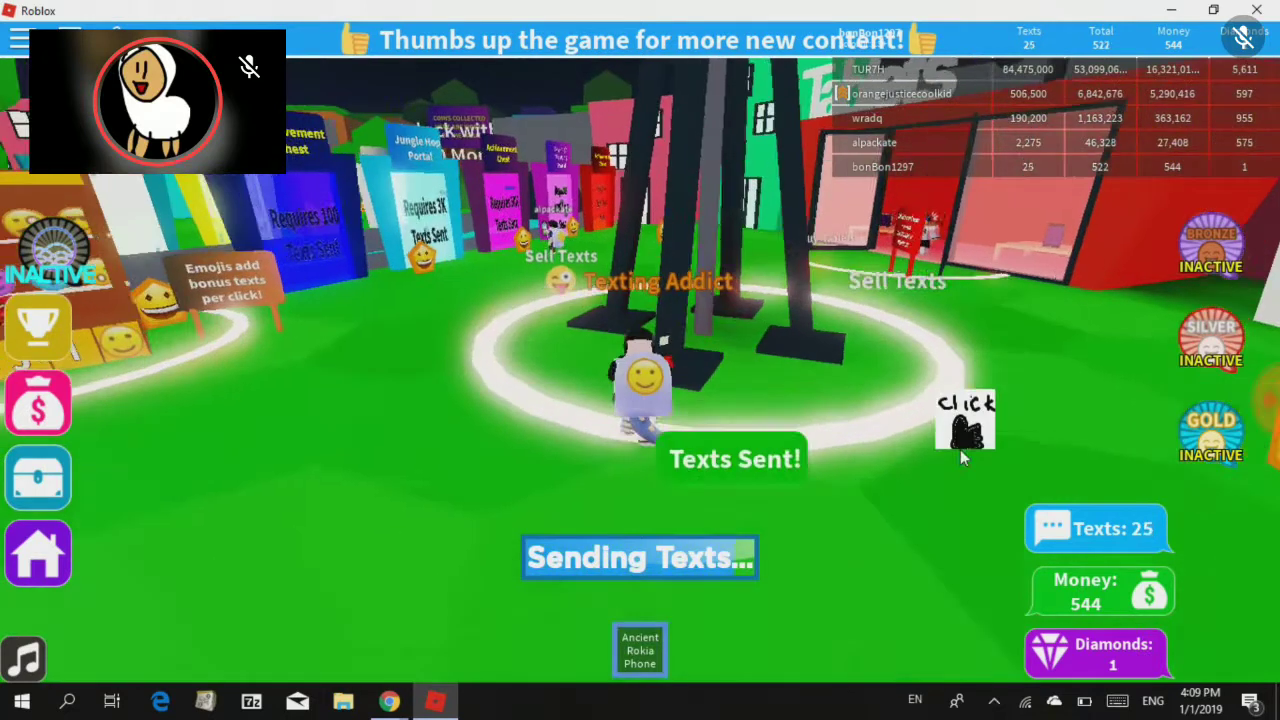
Walk through the Sell Texts circle and keep texting, bringing money to 569
key(w)
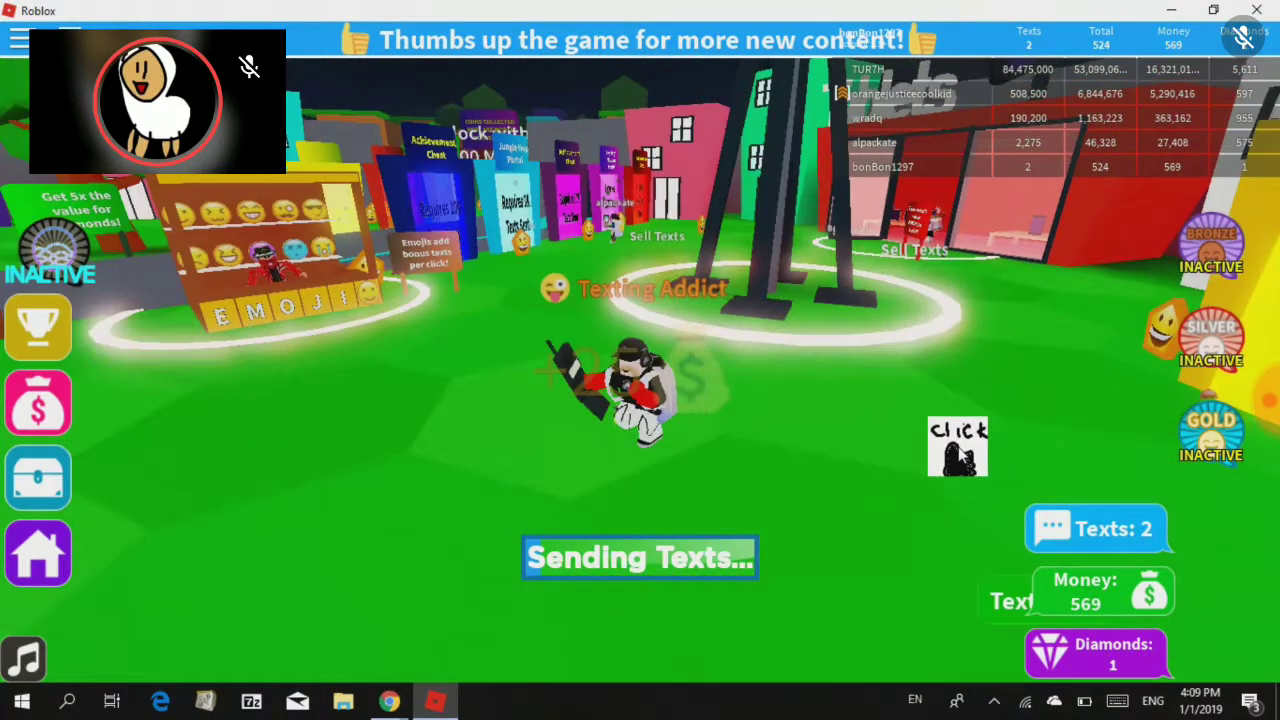
click(945, 440)
click(786, 409)
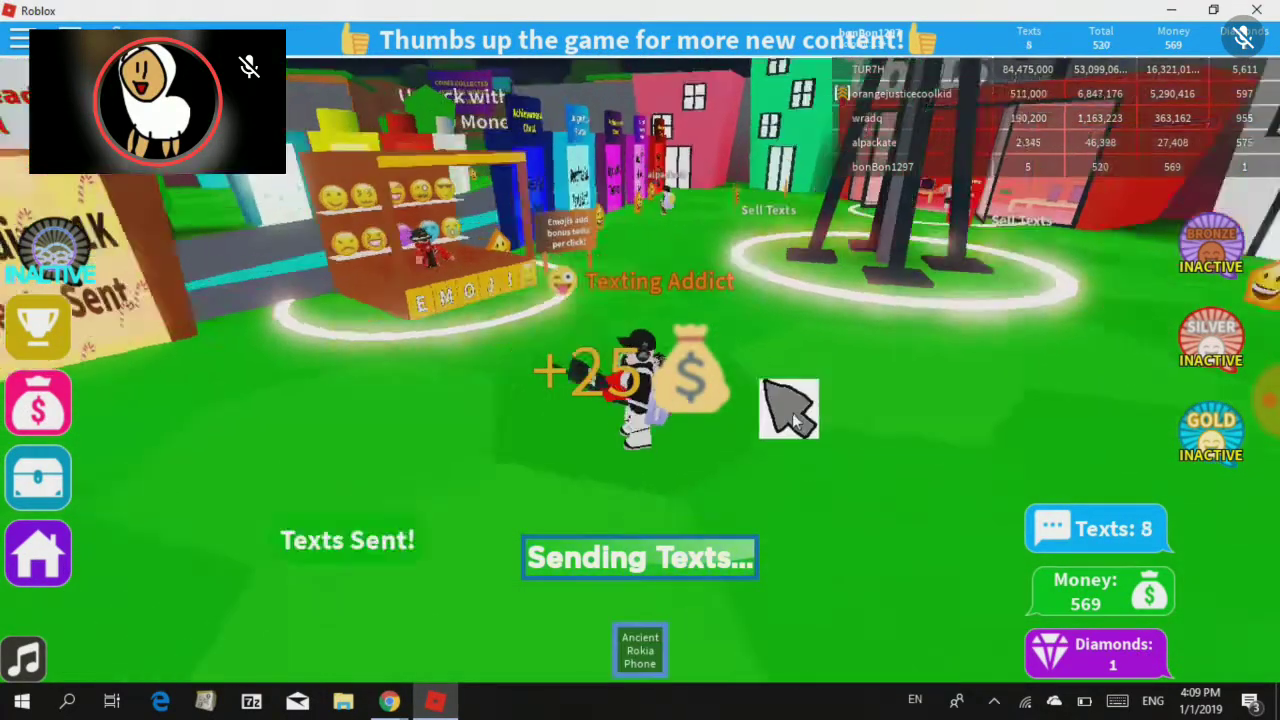
click(791, 414)
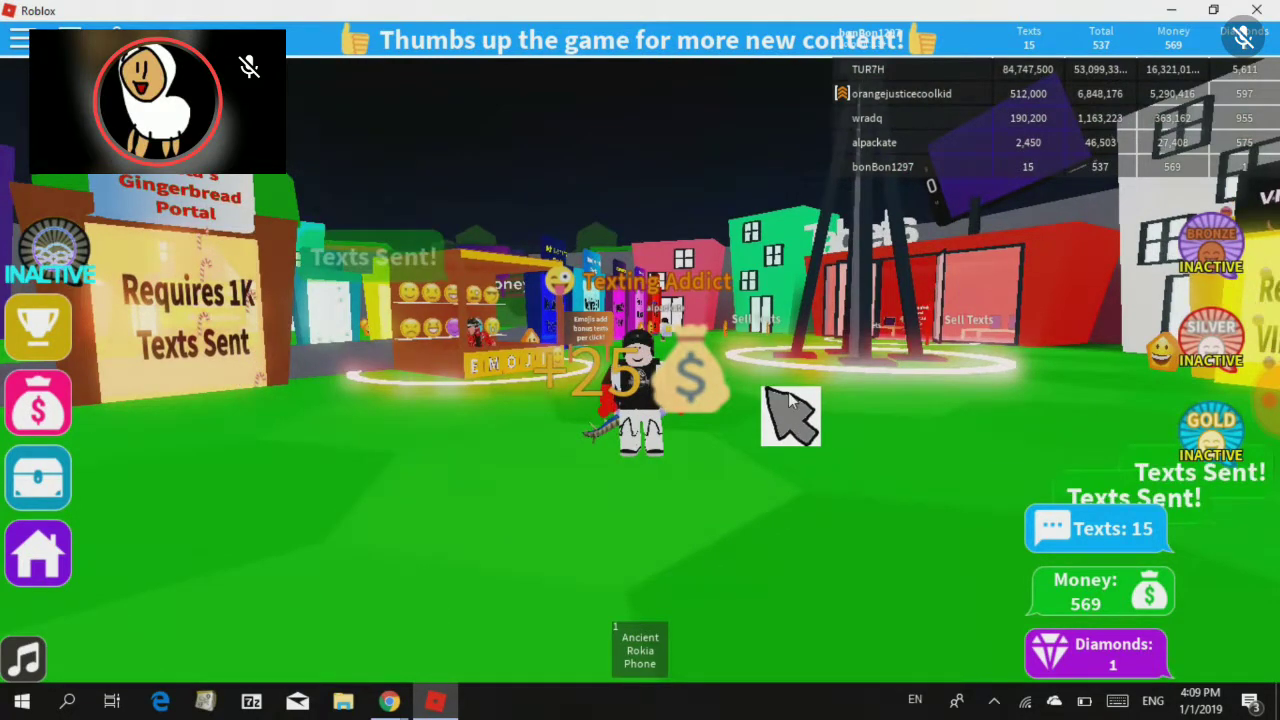
scroll(789, 398, up, 3)
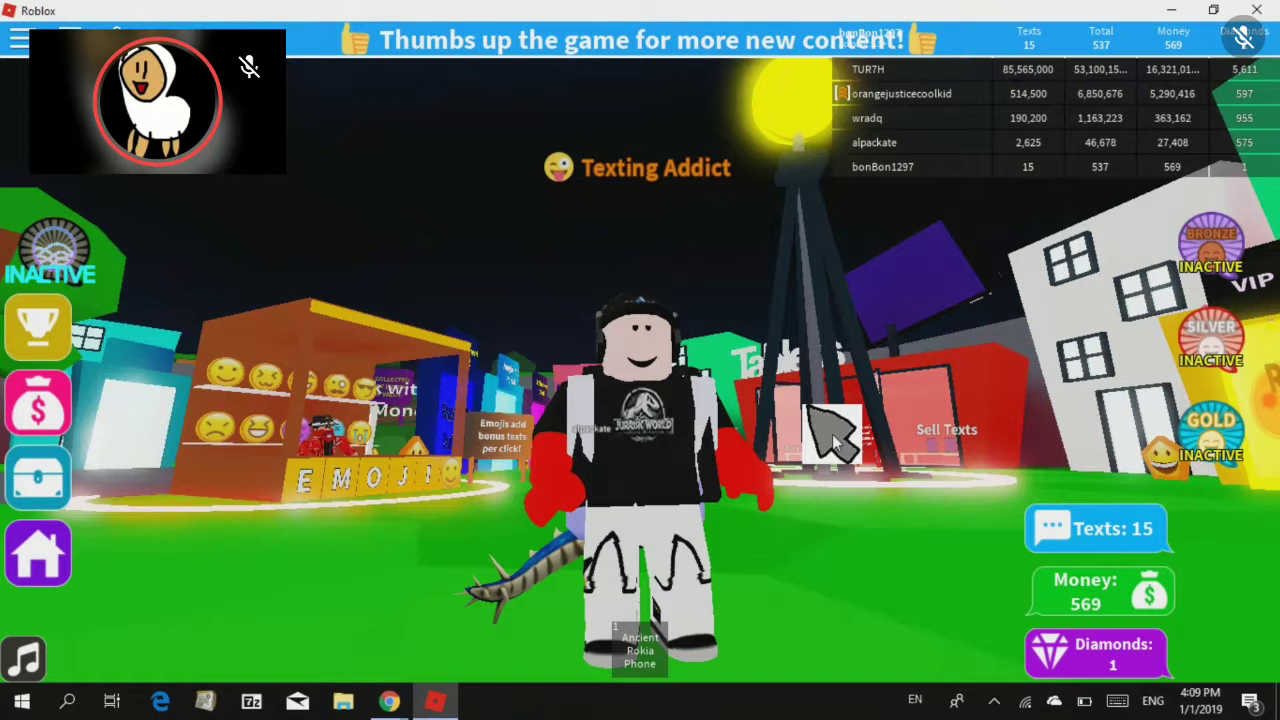
Cancel the AI Assistant Robux offer and type '/e wave' into the chat bar
click(82, 275)
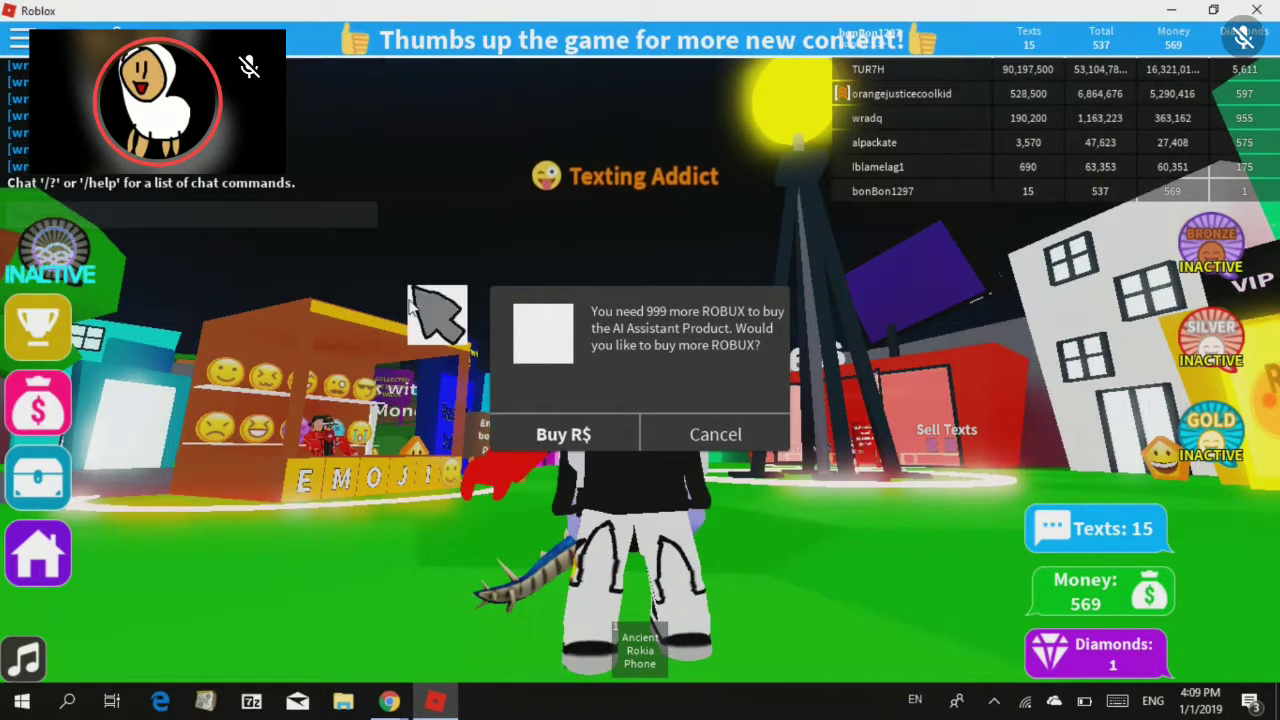
click(735, 433)
click(118, 214)
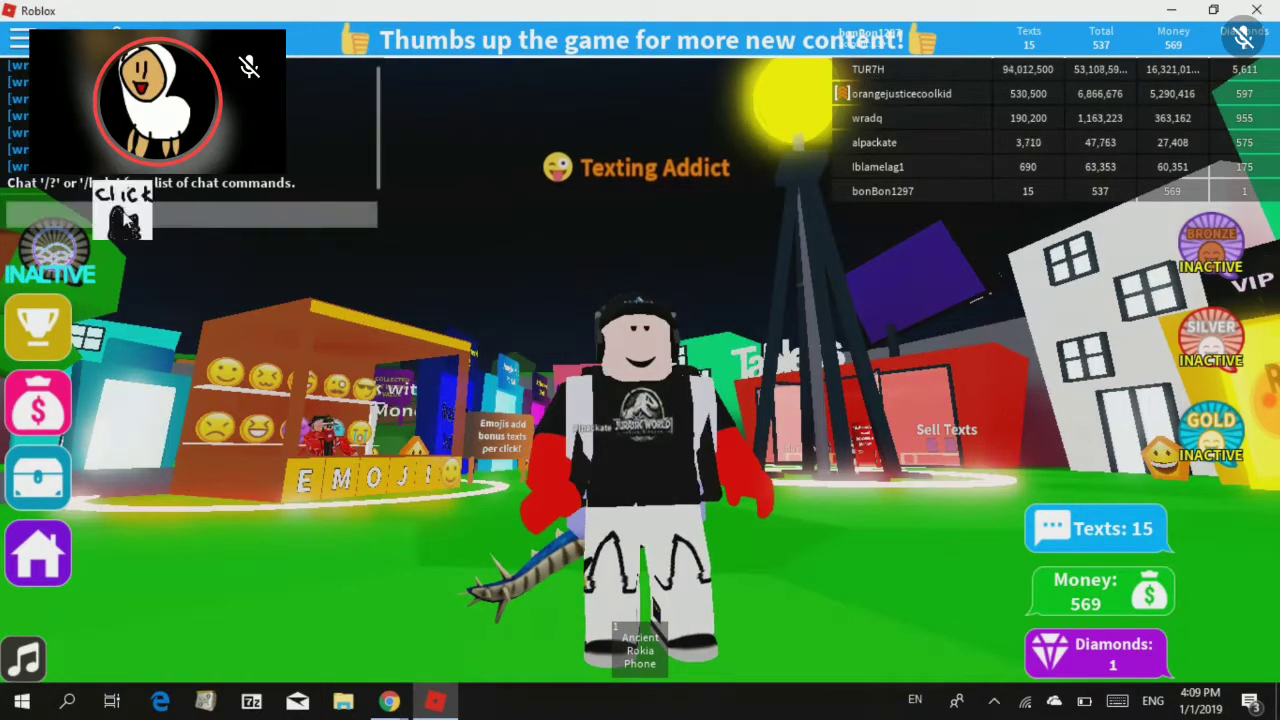
text(/e)
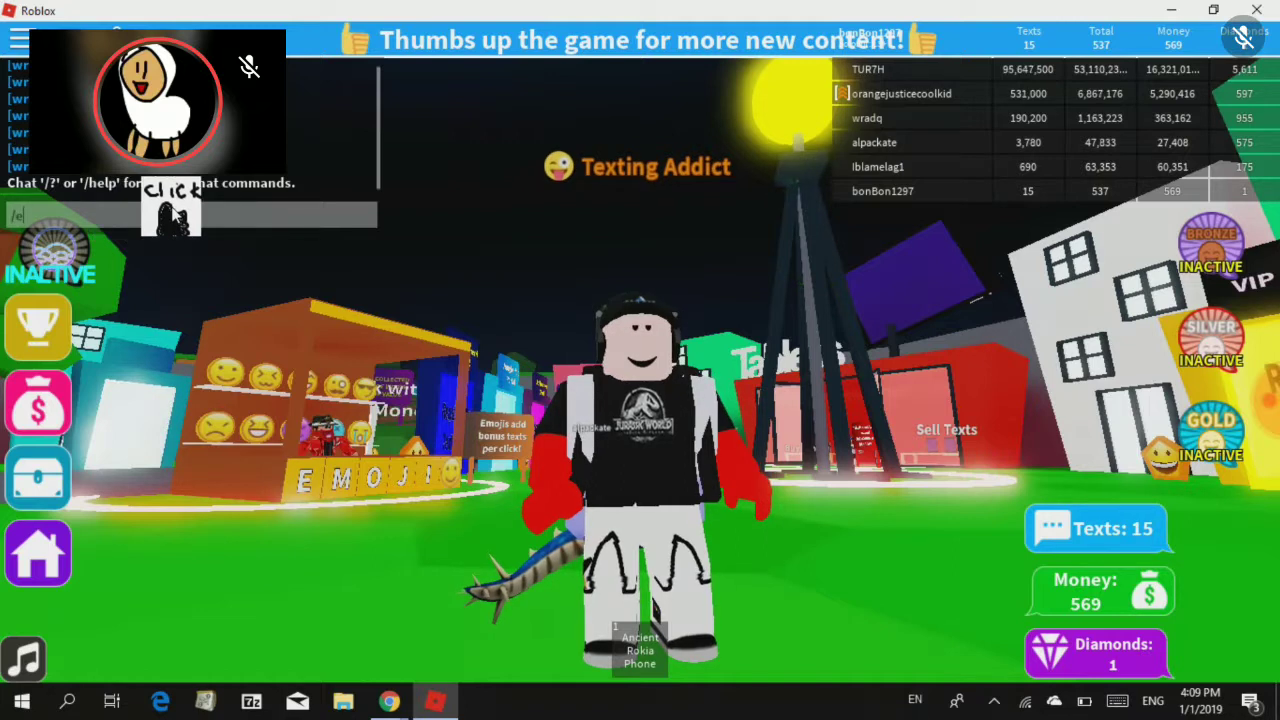
text( va)
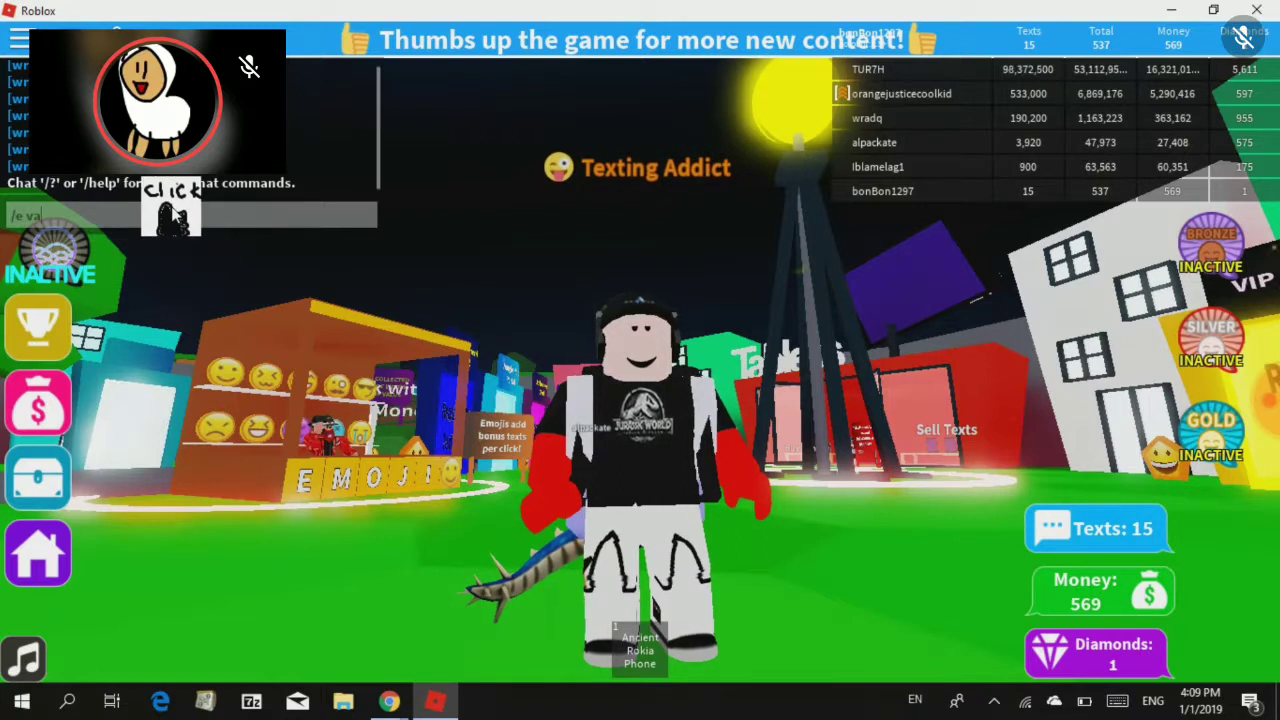
key(BackSpace)
key(BackSpace)
text(wave)
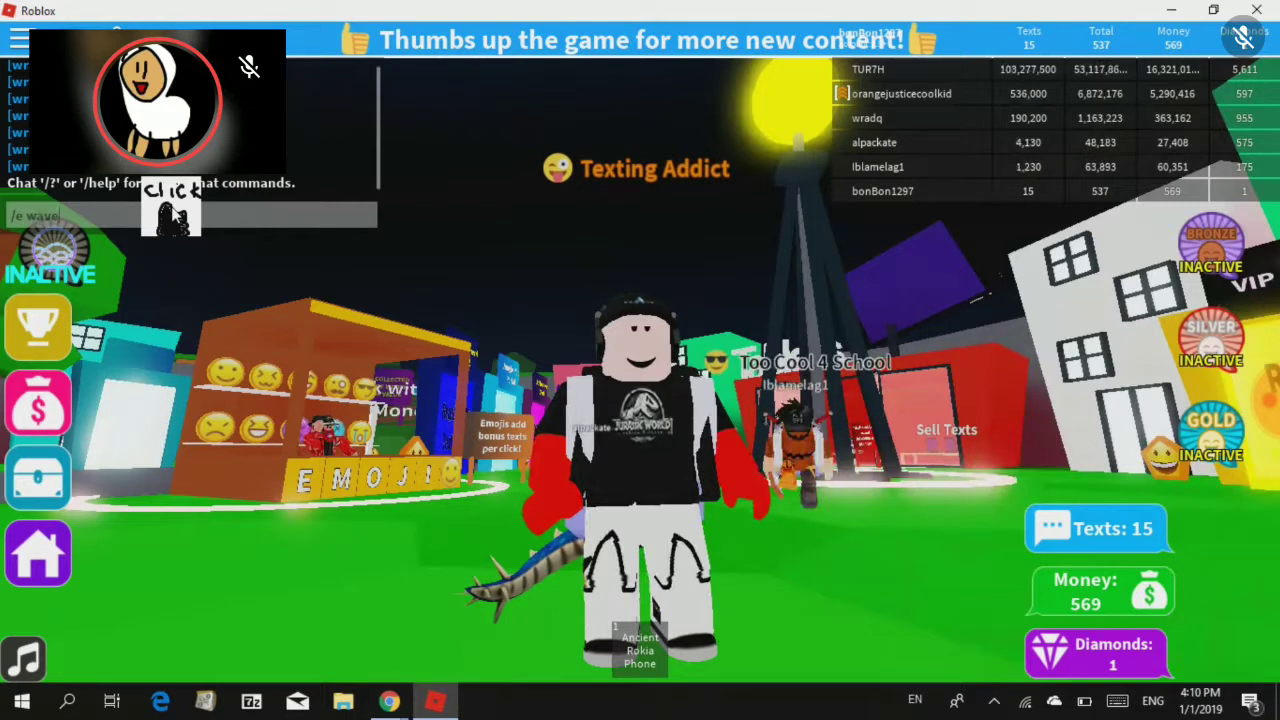